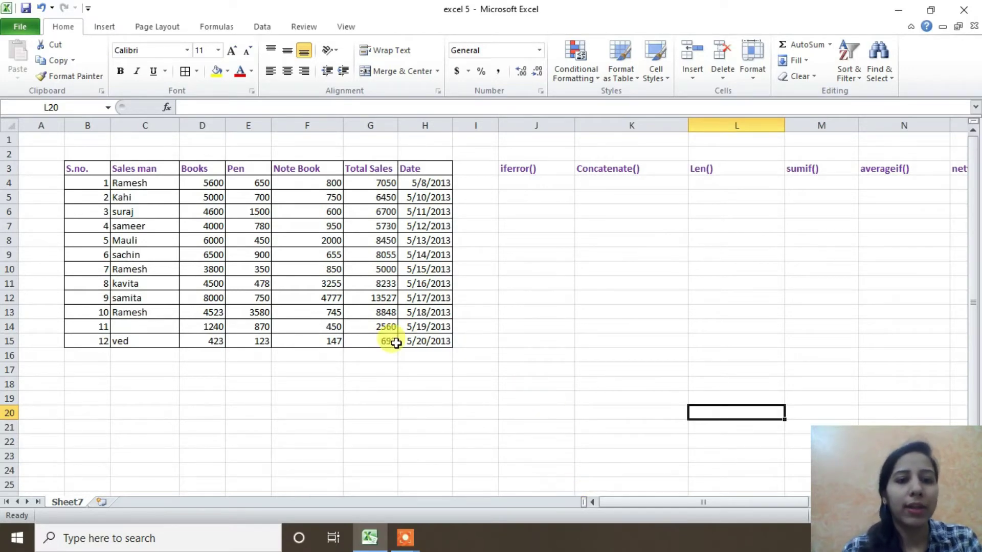
# - Examine the sales table and the Total Sales formulas in cells G14 and G15
pyautogui.click(412, 370)
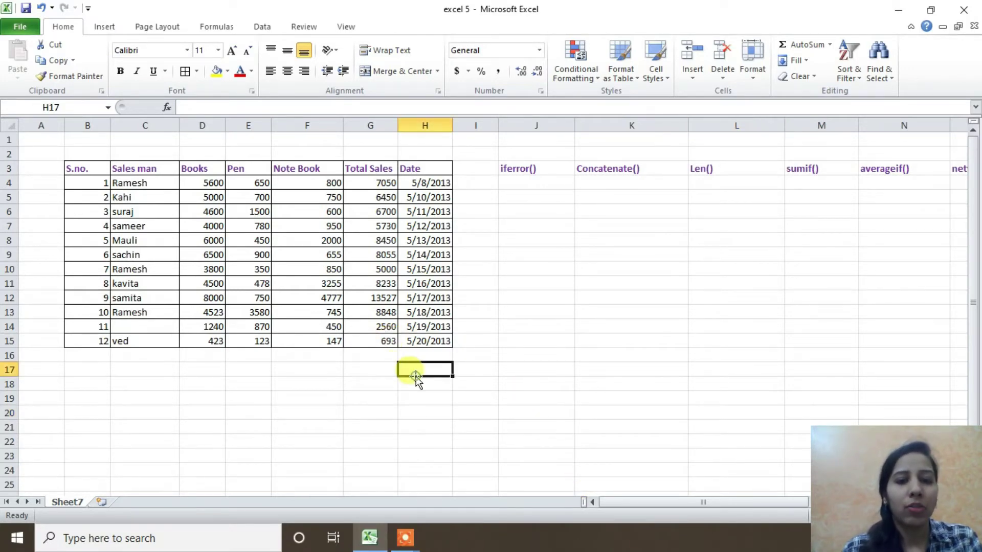
pyautogui.moveTo(620, 506)
pyautogui.mouseDown()
pyautogui.moveTo(741, 505)
pyautogui.moveTo(597, 513)
pyautogui.moveTo(613, 509)
pyautogui.mouseUp()
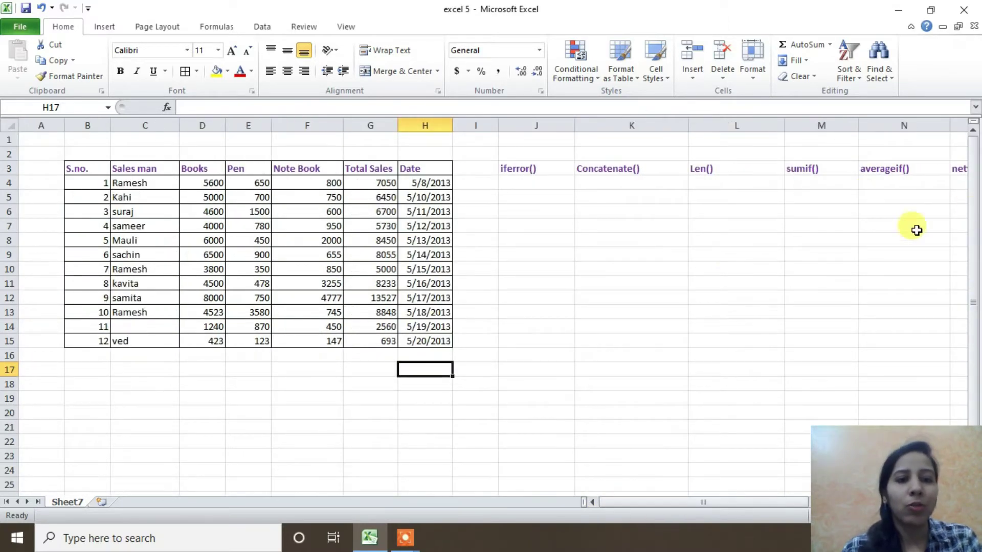
pyautogui.click(533, 171)
pyautogui.click(543, 184)
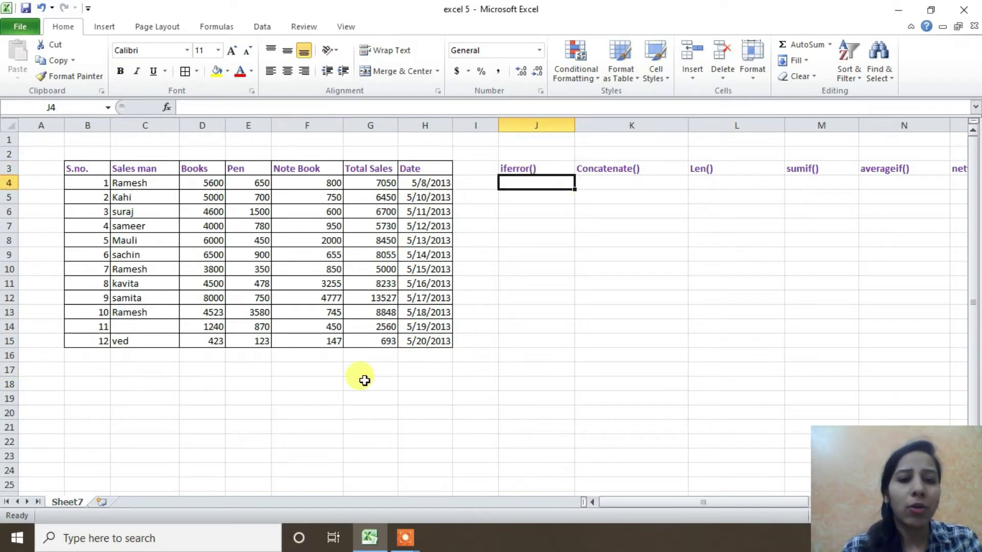
pyautogui.click(369, 341)
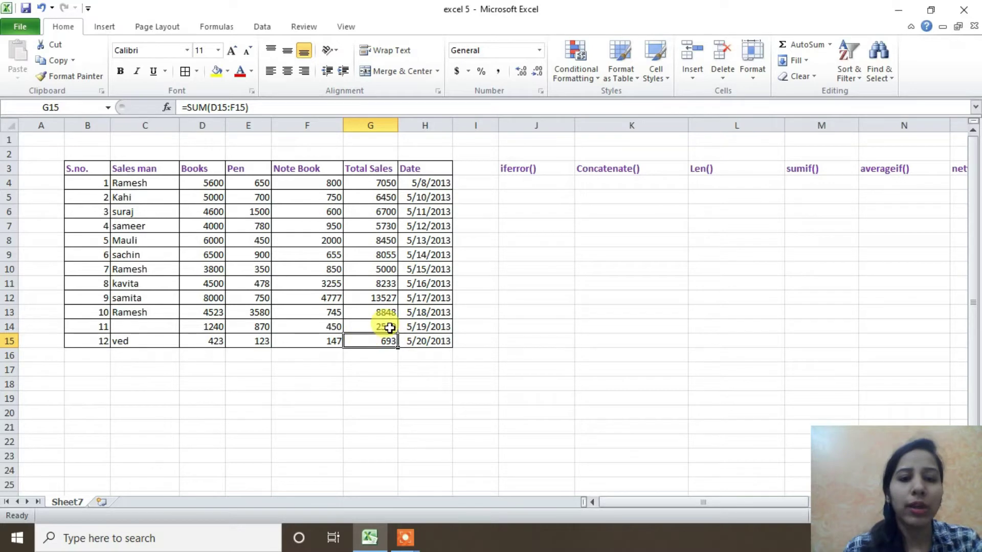
pyautogui.click(390, 326)
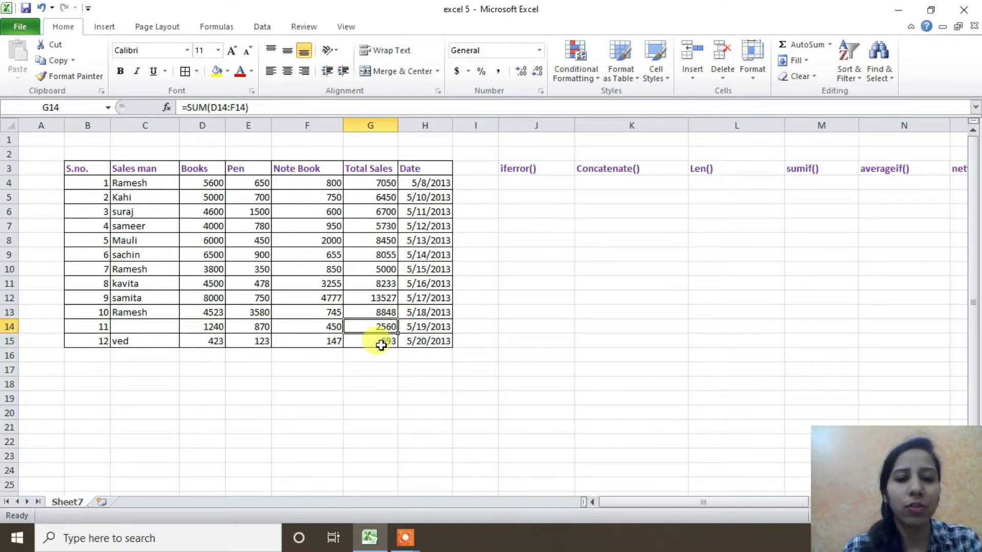
pyautogui.click(381, 341)
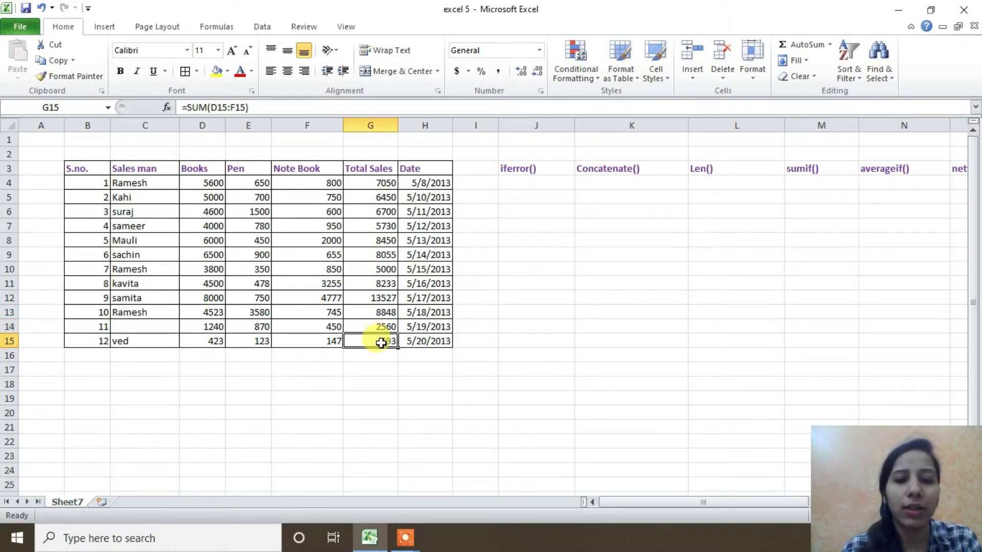
pyautogui.click(535, 183)
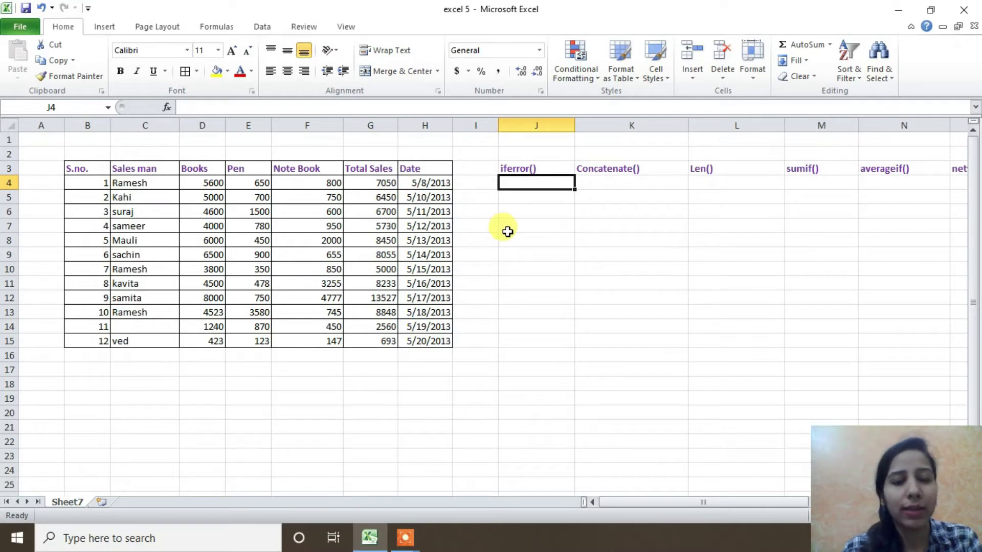
# - Change the Total Sales formula in G15 to =SUM(D15:F15)/0 to force a division error
pyautogui.click(358, 349)
pyautogui.doubleClick(358, 349)
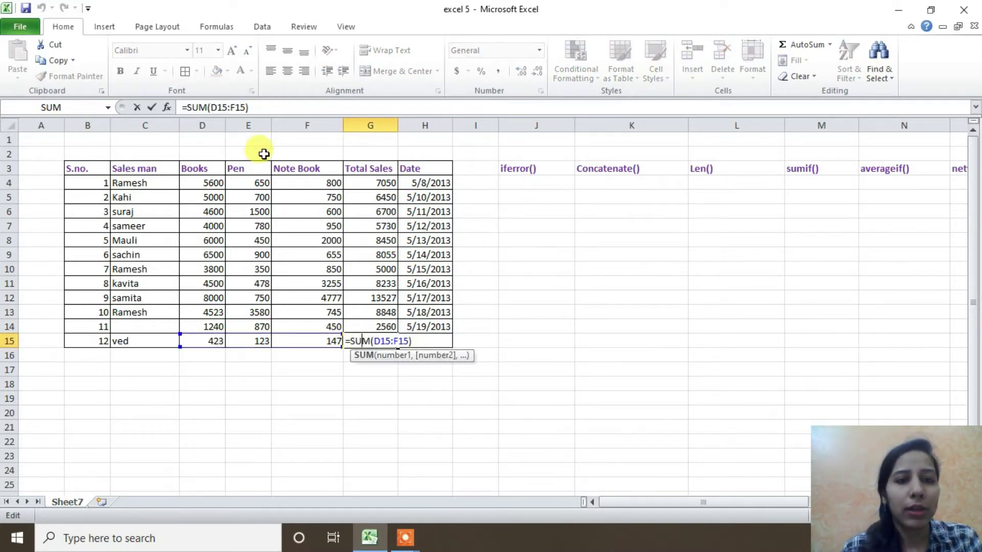
pyautogui.click(419, 341)
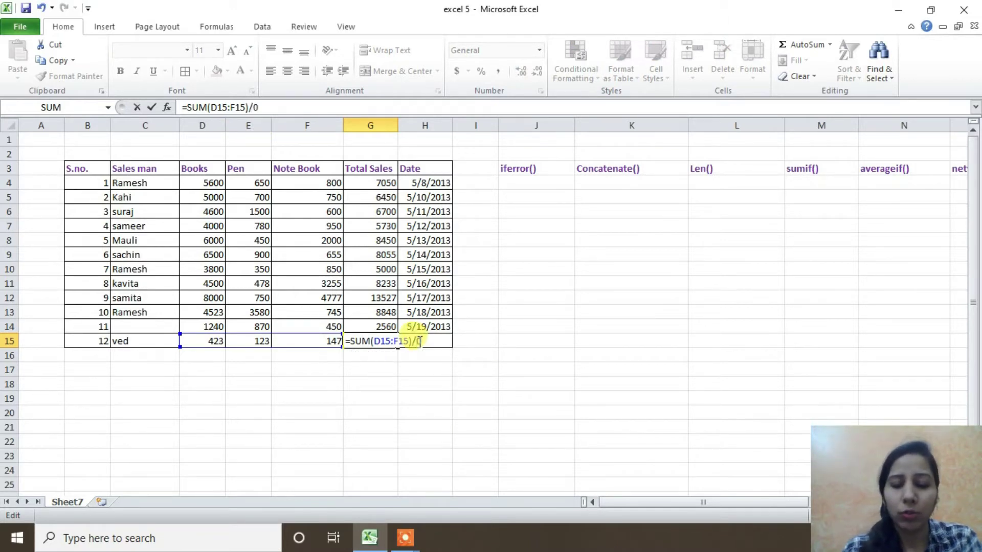
pyautogui.press('Return')
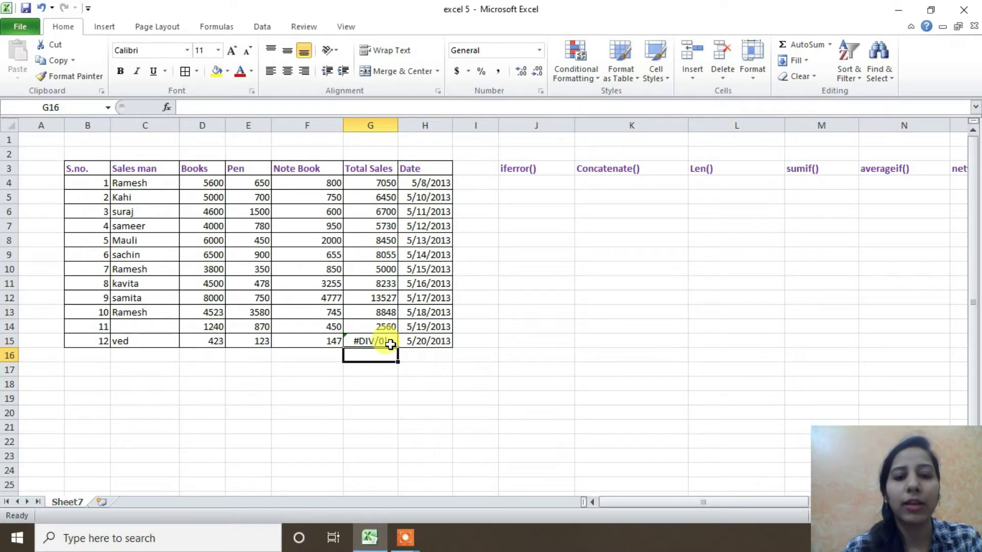
# - Enter =IFERROR(G15,"Divide by Zero") in cell J4 under the iferror() heading
pyautogui.doubleClick(516, 183)
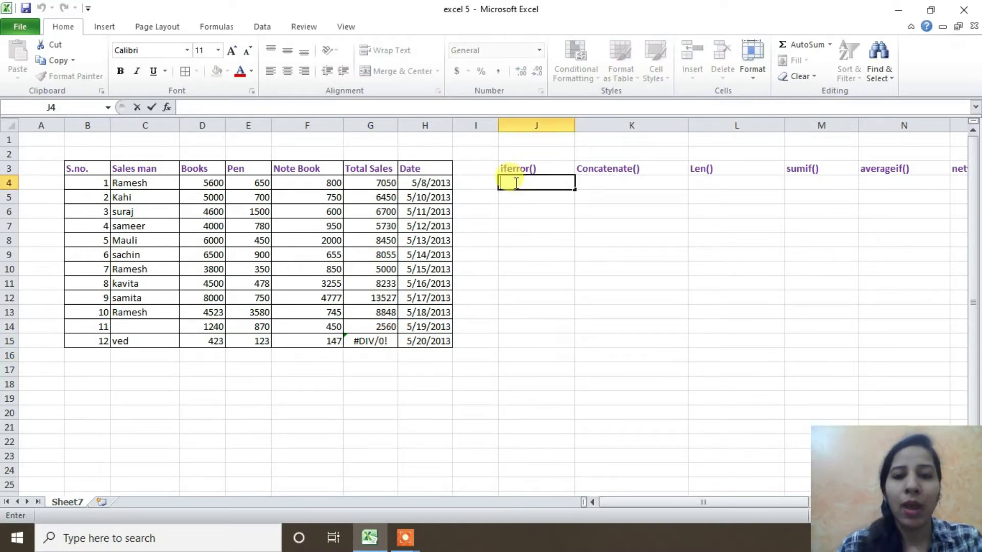
pyautogui.write('=')
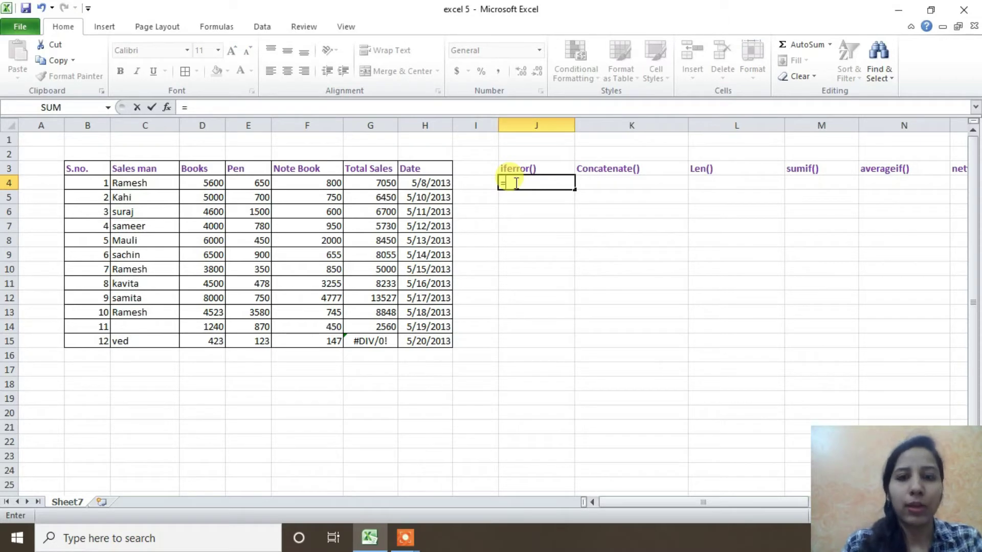
pyautogui.write('if')
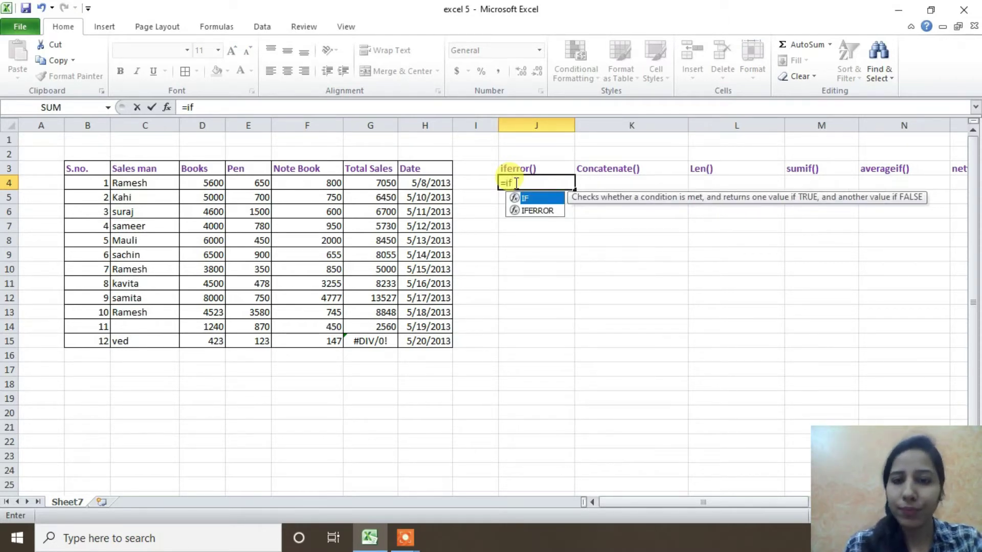
pyautogui.press('Down')
pyautogui.press('Tab')
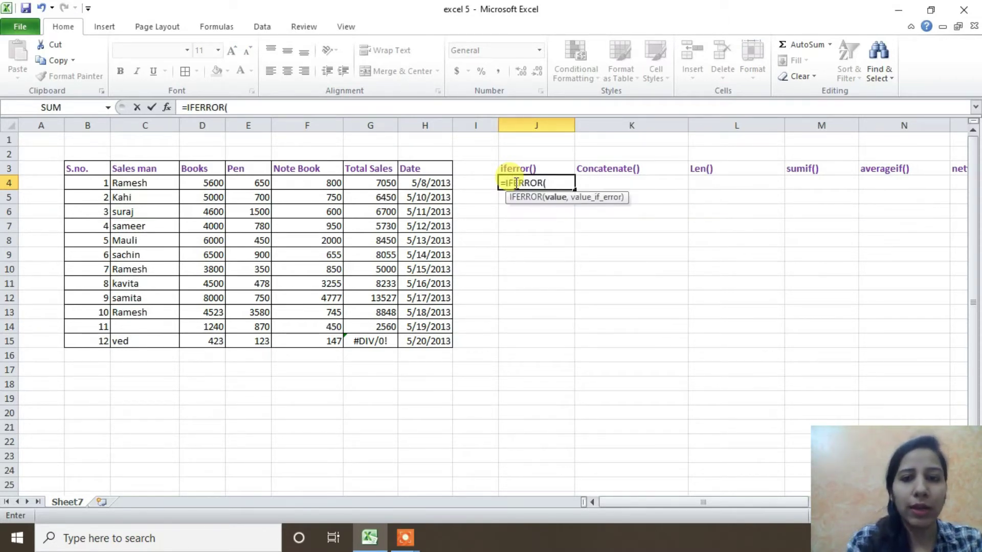
pyautogui.click(377, 343)
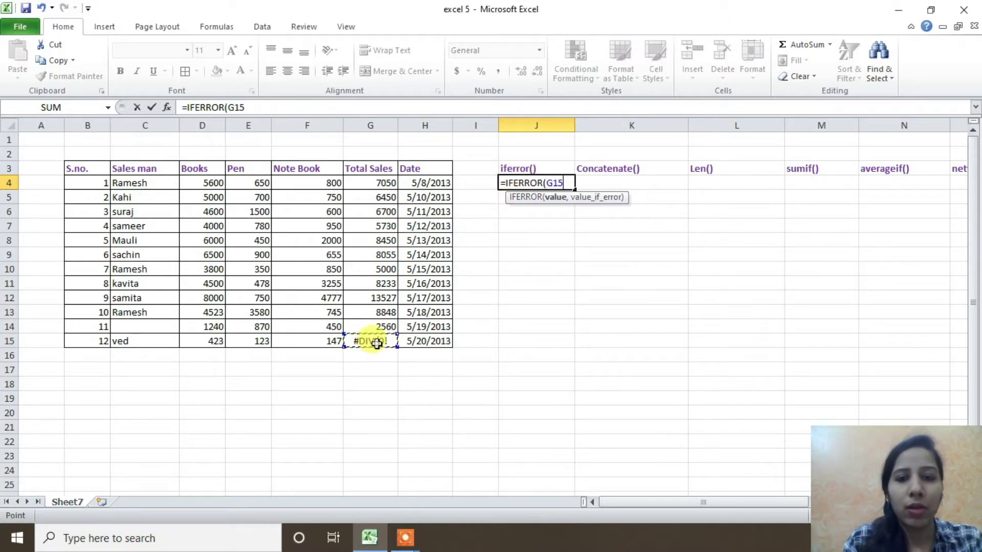
pyautogui.write(',')
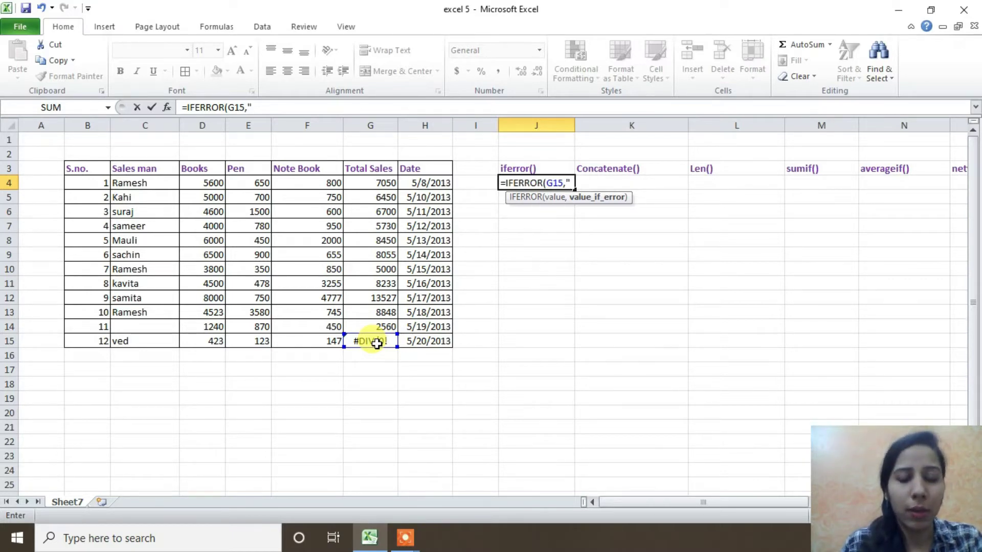
pyautogui.write('"Div')
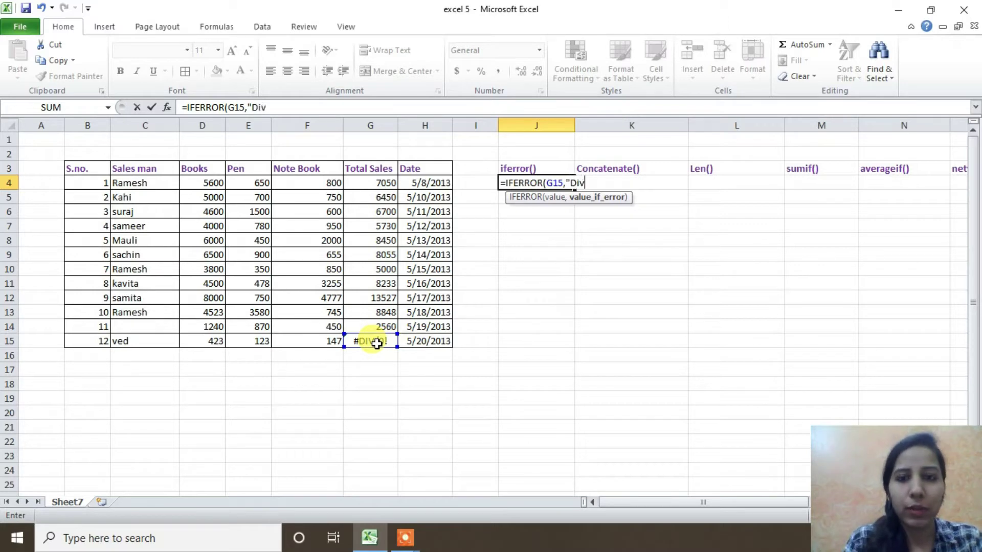
pyautogui.write('ide by Zero')
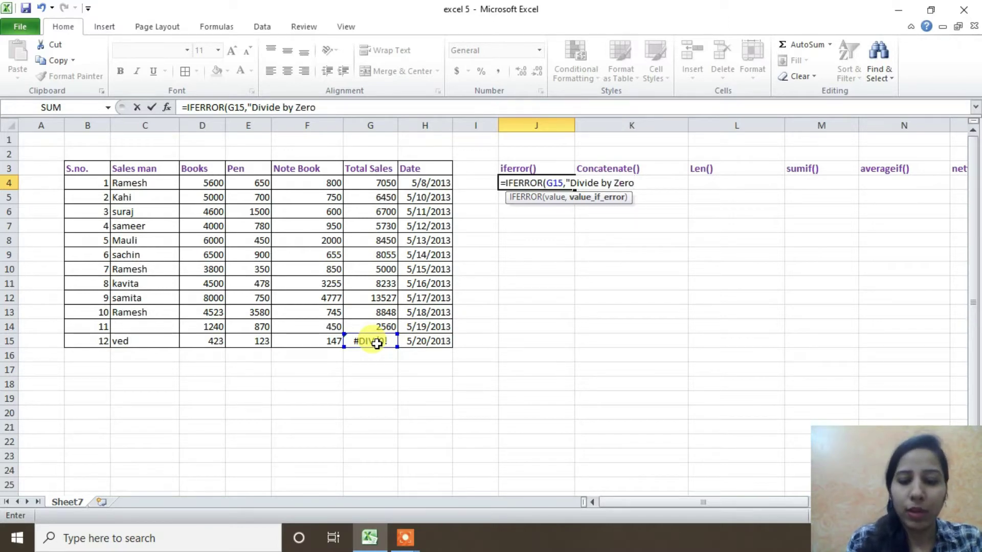
pyautogui.press('Return')
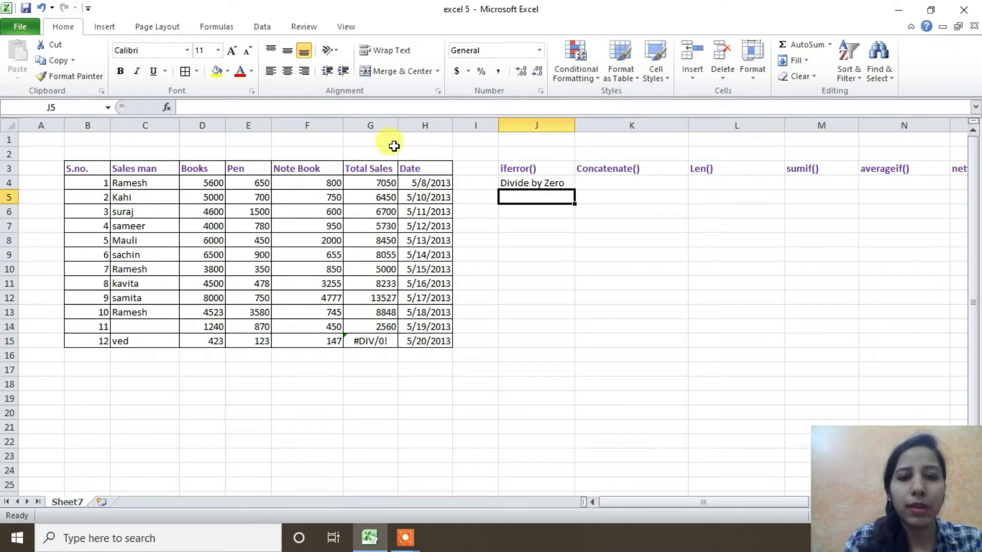
# - Change the value reference in J4's IFERROR formula to G4, the first Total Sales cell
pyautogui.click(540, 180)
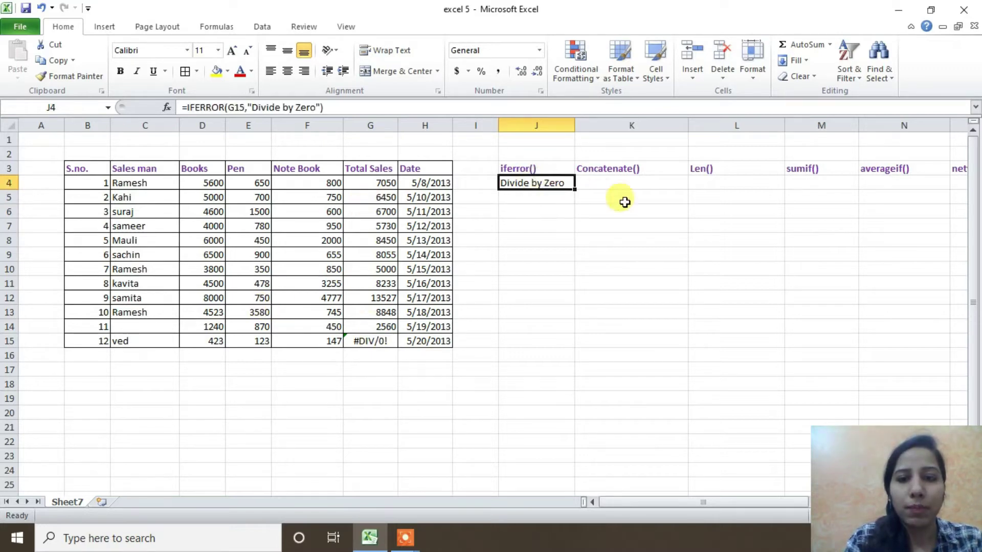
pyautogui.doubleClick(540, 182)
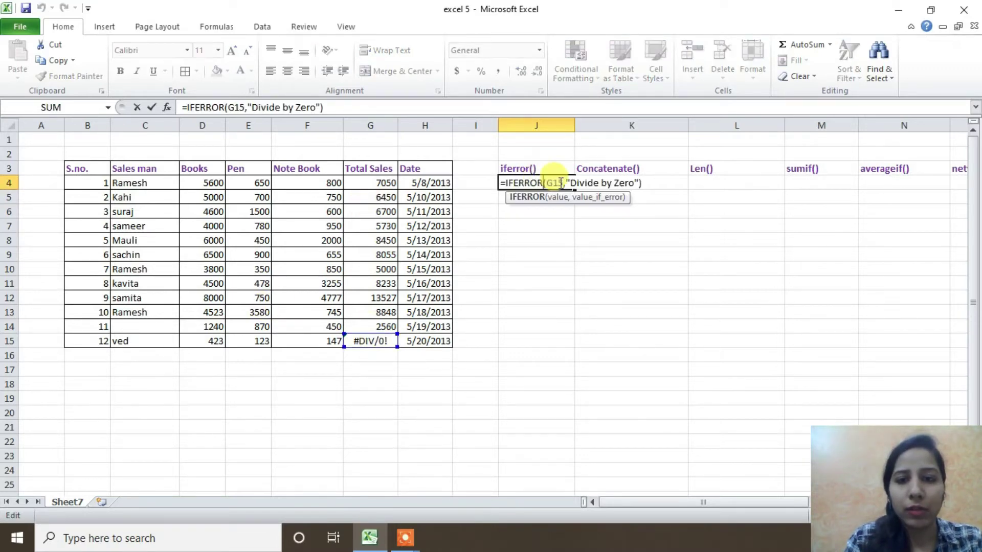
pyautogui.doubleClick(557, 183)
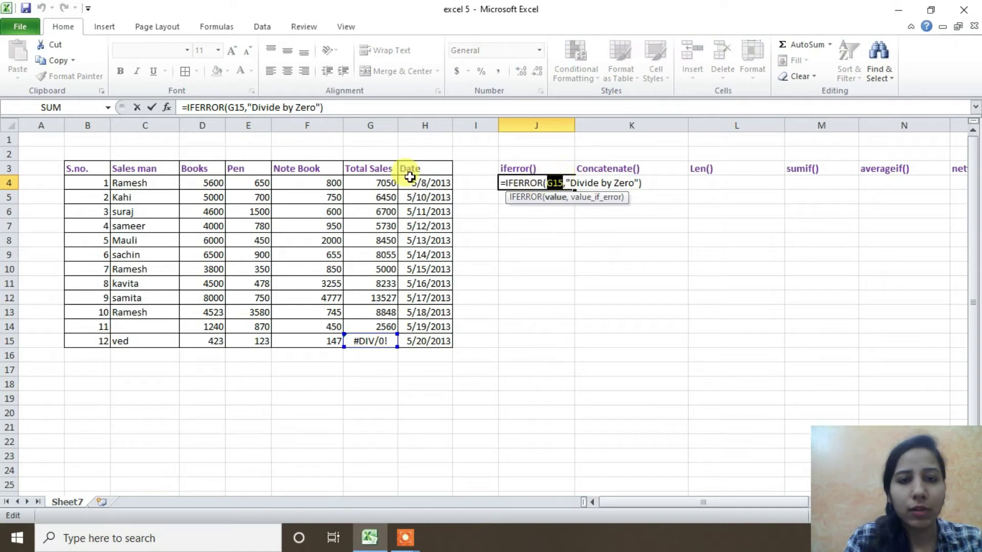
pyautogui.click(387, 183)
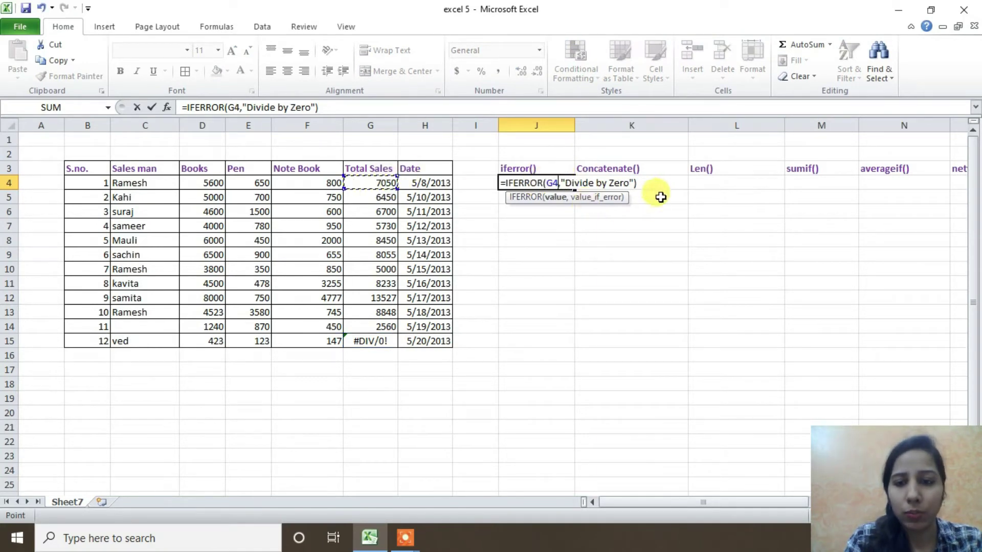
pyautogui.press('Return')
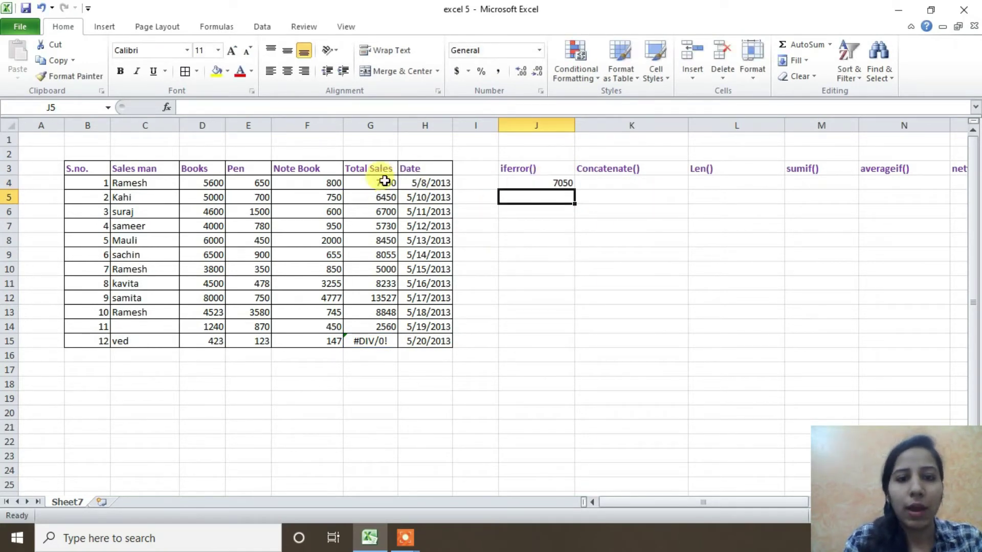
# - Fill the IFERROR formula from J4 down through J15 to cover every Total Sales row
pyautogui.moveTo(387, 183); pyautogui.dragTo(389, 341)
pyautogui.click(593, 279)
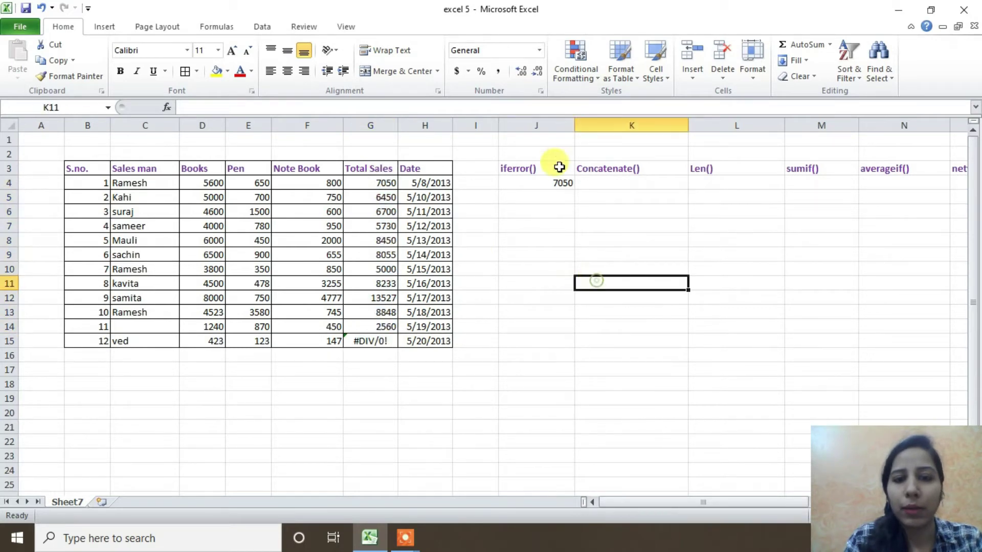
pyautogui.click(567, 183)
pyautogui.moveTo(570, 183); pyautogui.dragTo(568, 342)
pyautogui.click(562, 370)
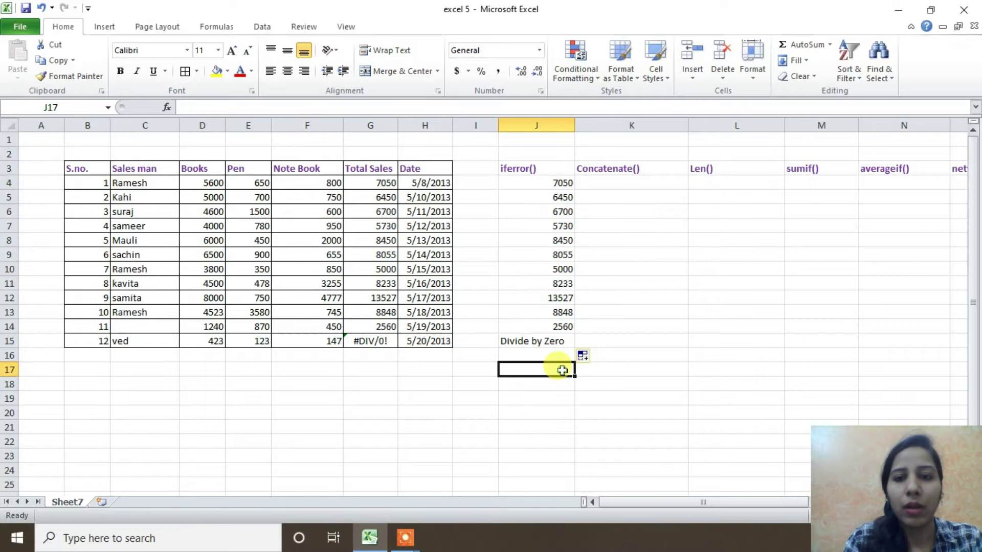
# - Review the IFERROR formula in J4 and copy it down again through J15
pyautogui.doubleClick(563, 187)
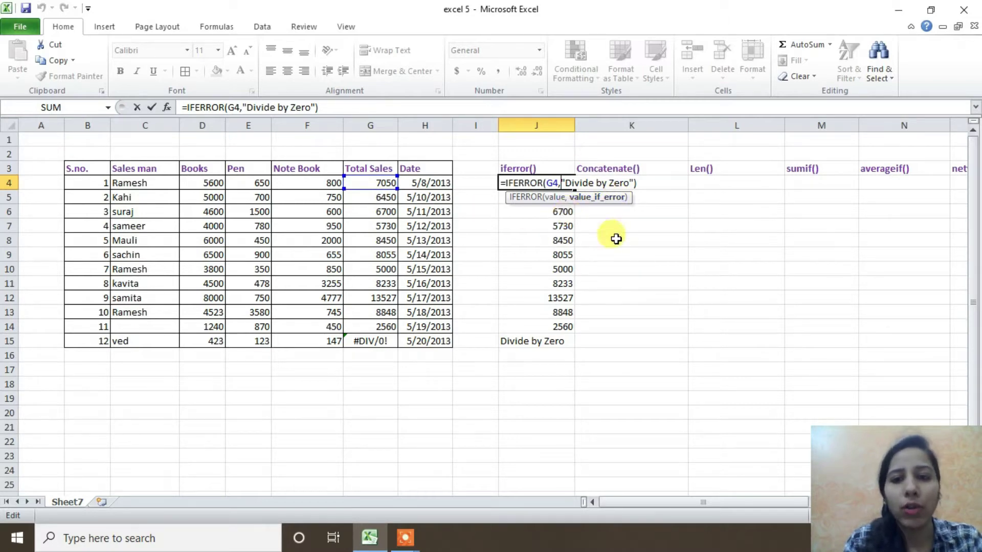
pyautogui.press('Return')
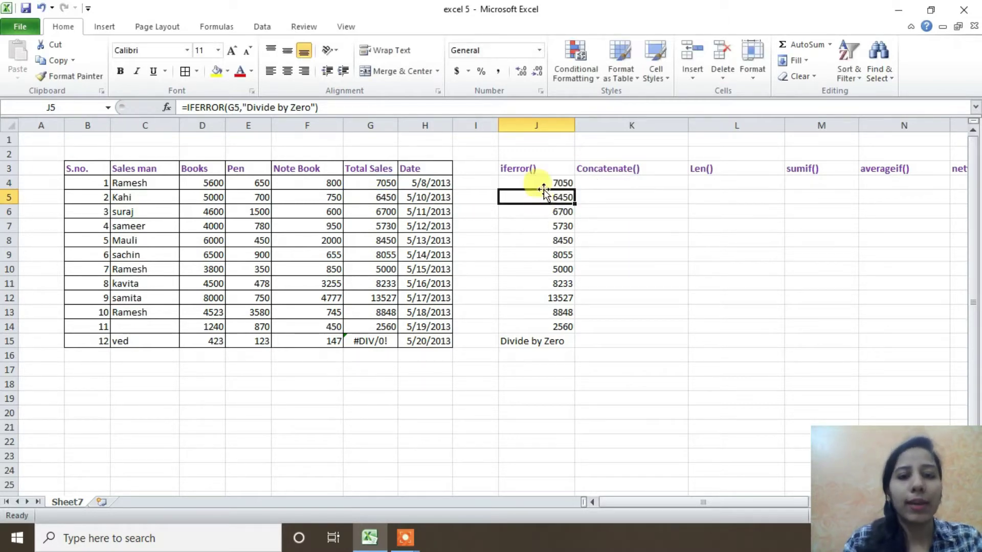
pyautogui.click(538, 185)
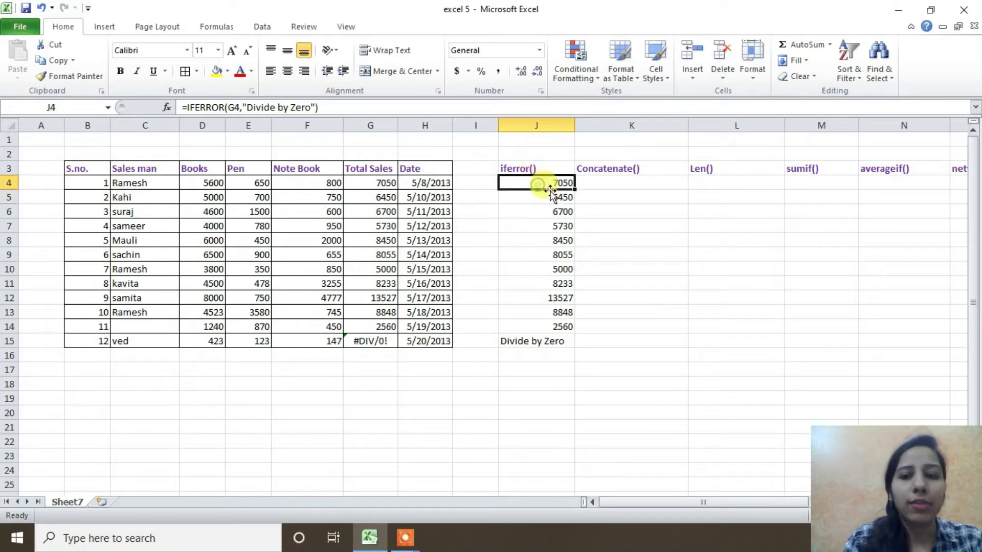
pyautogui.moveTo(575, 190); pyautogui.dragTo(569, 328)
pyautogui.click(382, 346)
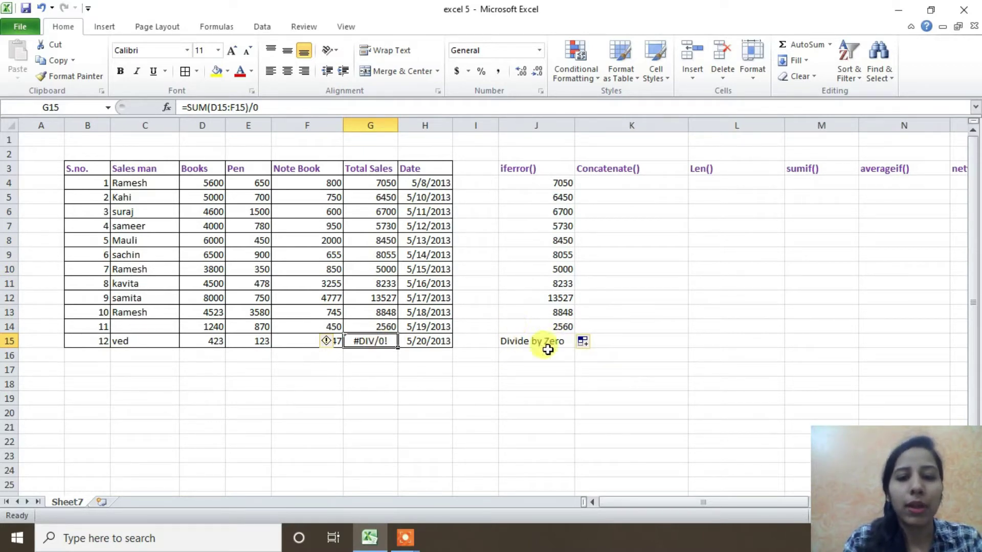
# - Try changing the Total Sales formula in G10 to =SUM(D10:F10)/0, and undo that change
pyautogui.click(387, 269)
pyautogui.doubleClick(389, 269)
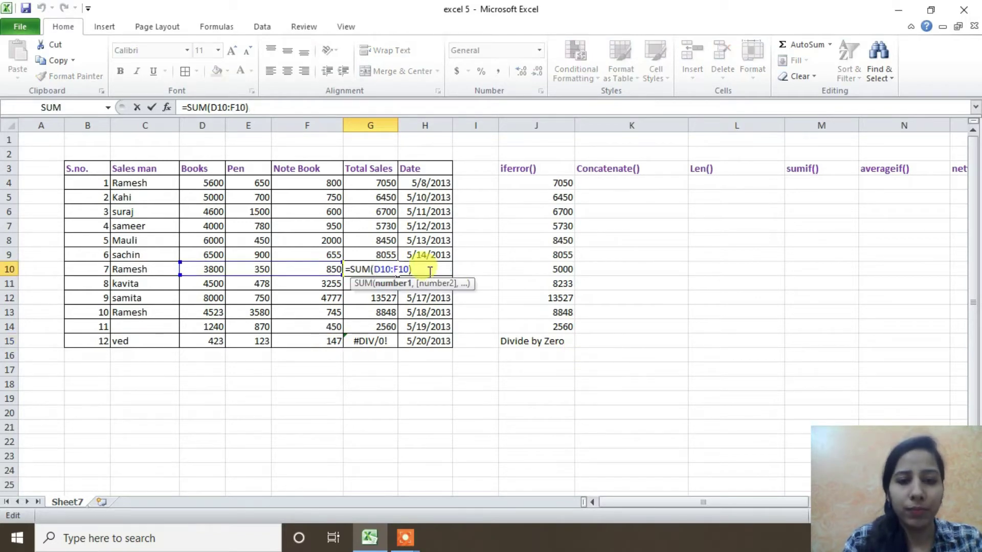
pyautogui.click(428, 271)
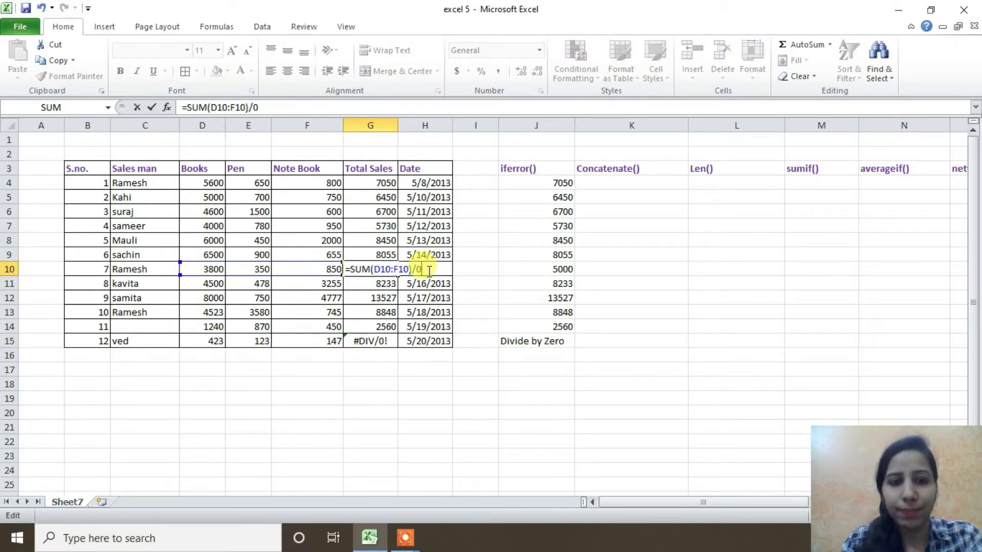
pyautogui.press('Return')
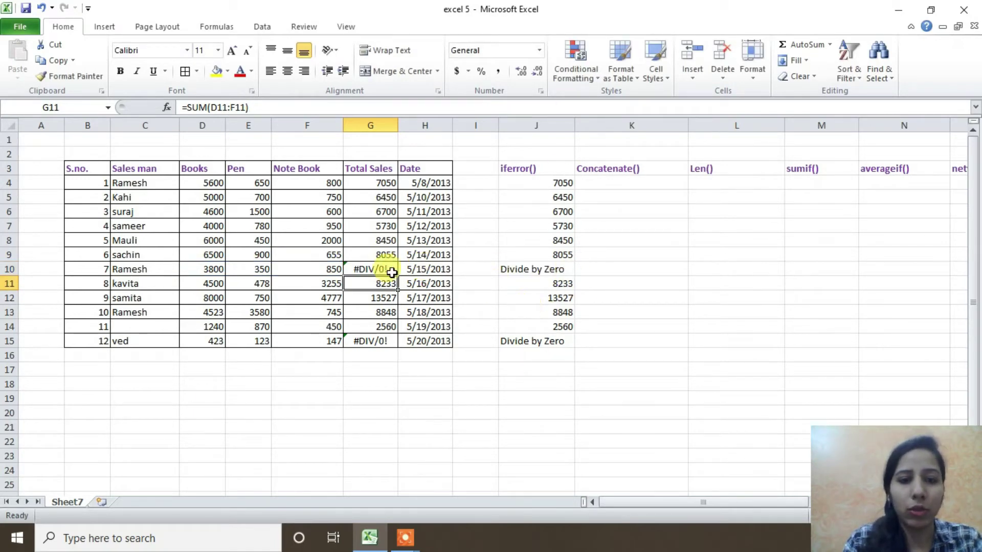
pyautogui.click(390, 270)
pyautogui.hotkey('ctrl', 'z')
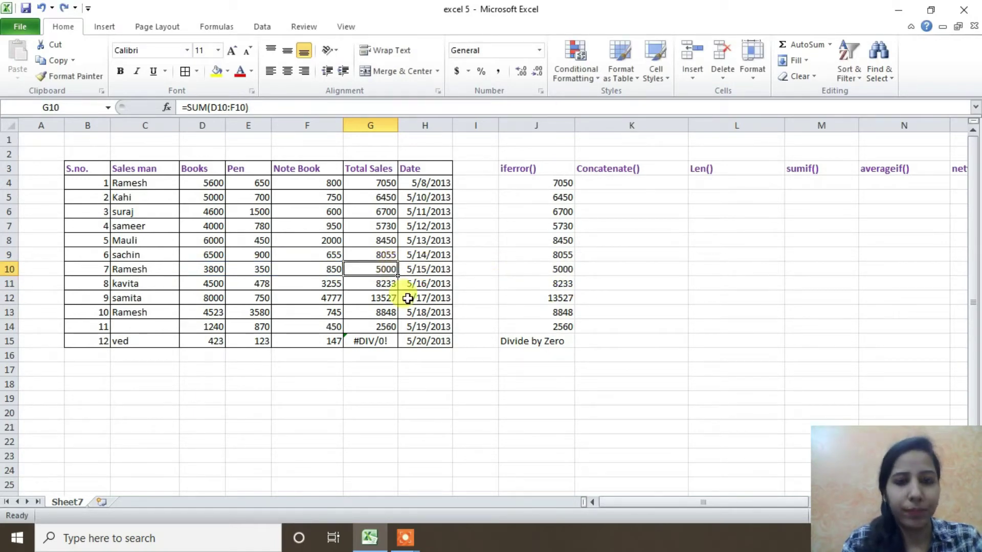
# - Remove the division by zero from the Total Sales formula in G15, making it =SUM(D15:F15)
pyautogui.click(385, 343)
pyautogui.hotkey('ctrl', 'z')
pyautogui.doubleClick(386, 340)
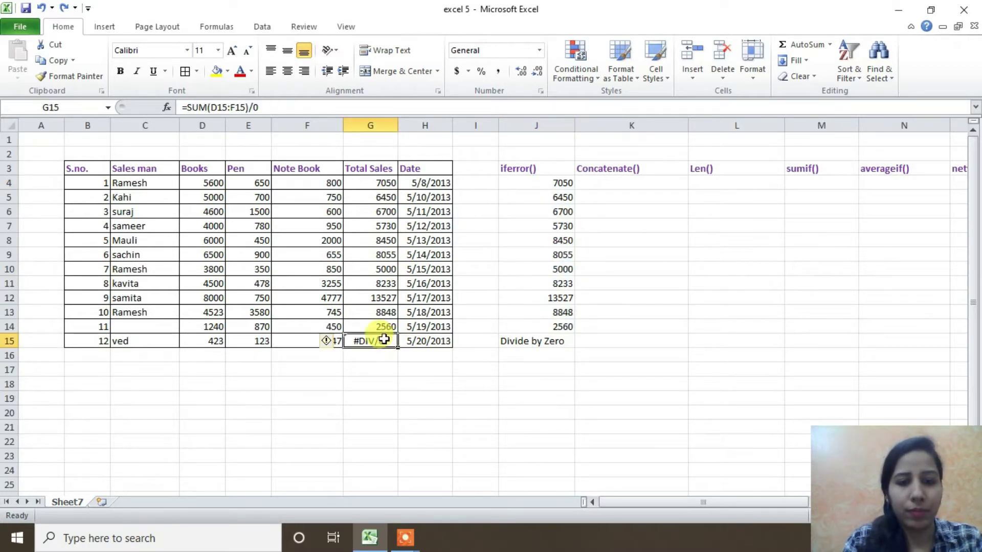
pyautogui.click(423, 341)
pyautogui.press('BackSpace')
pyautogui.press('BackSpace')
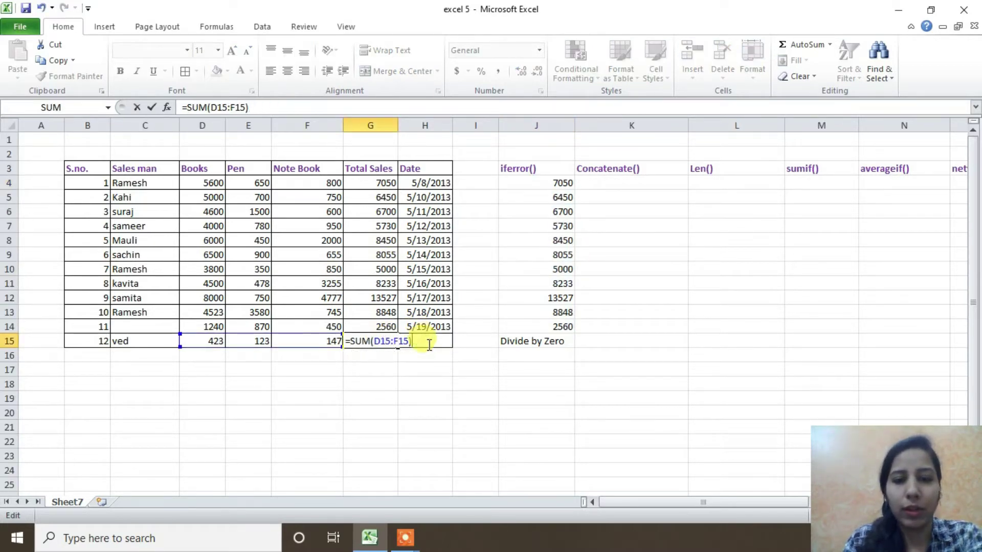
pyautogui.press('Return')
pyautogui.click(536, 183)
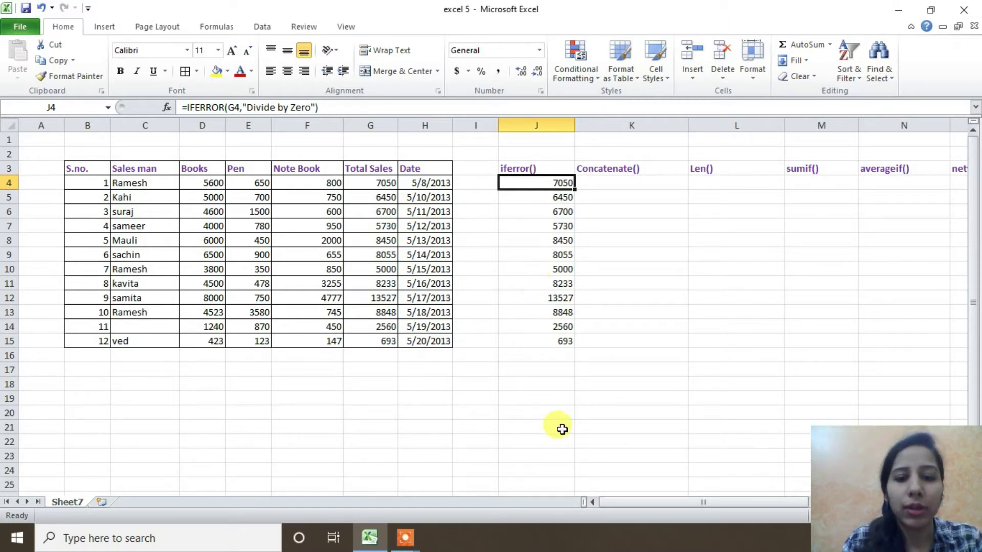
# - Enter a CONCATENATE formula in K4 that joins the salesman name in C4 with a "-" separator
pyautogui.moveTo(616, 503); pyautogui.dragTo(636, 499)
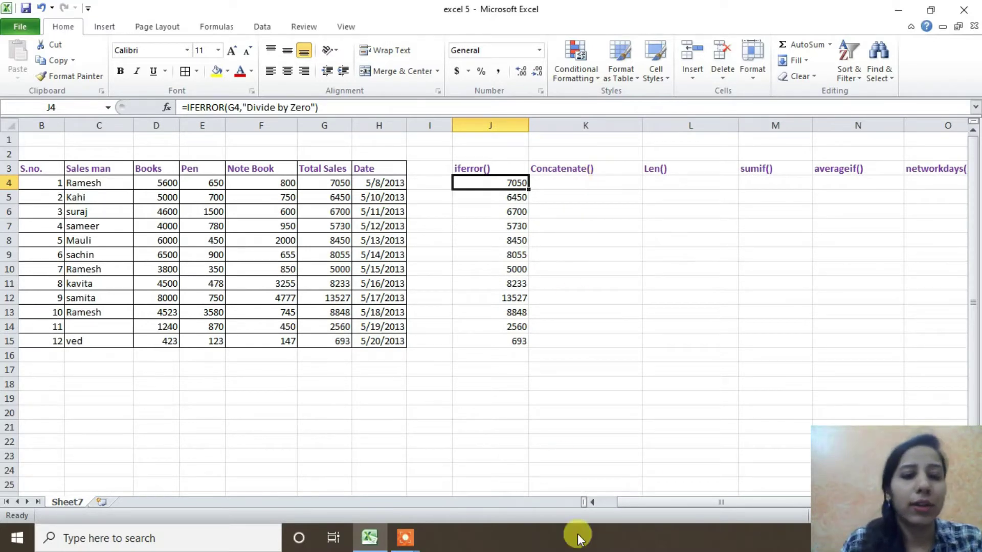
pyautogui.doubleClick(556, 185)
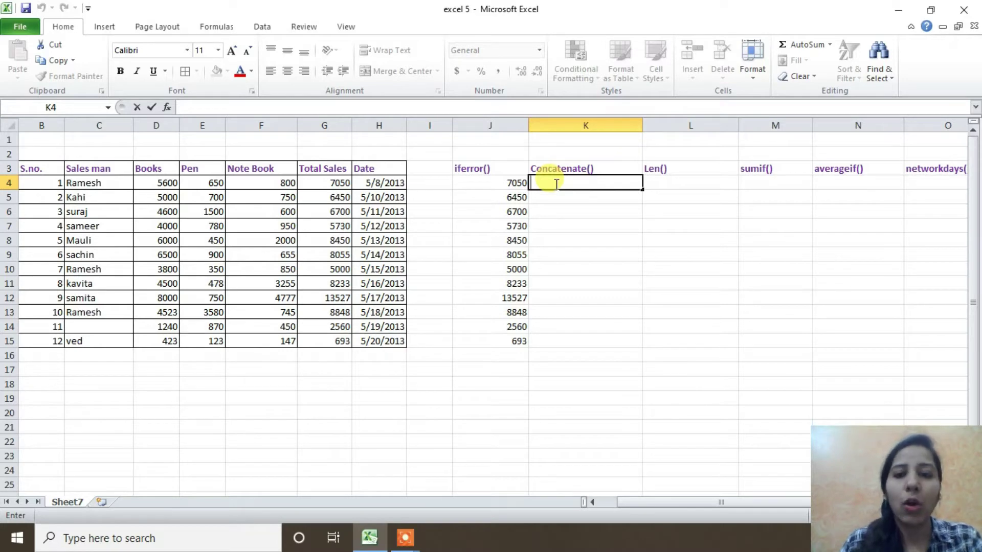
pyautogui.write('=')
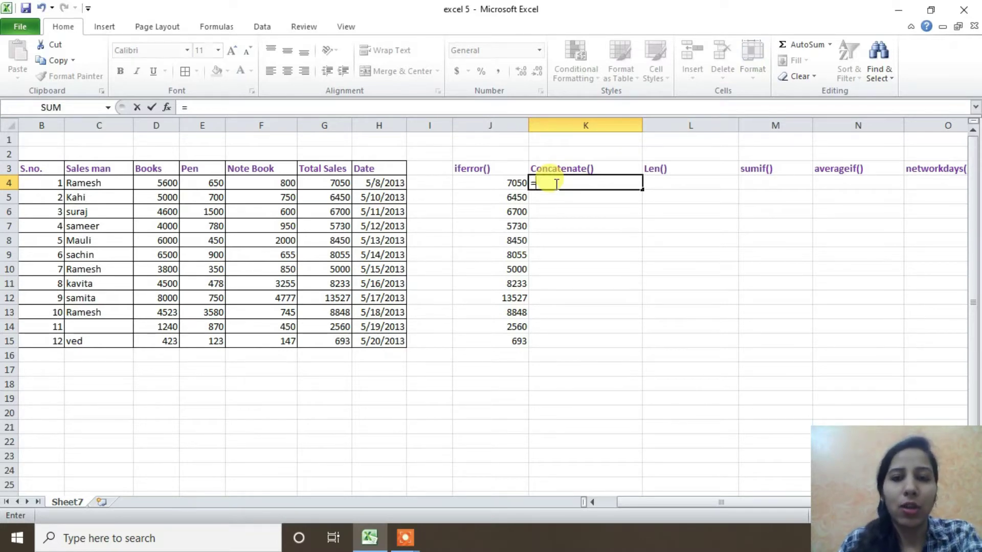
pyautogui.write('coc')
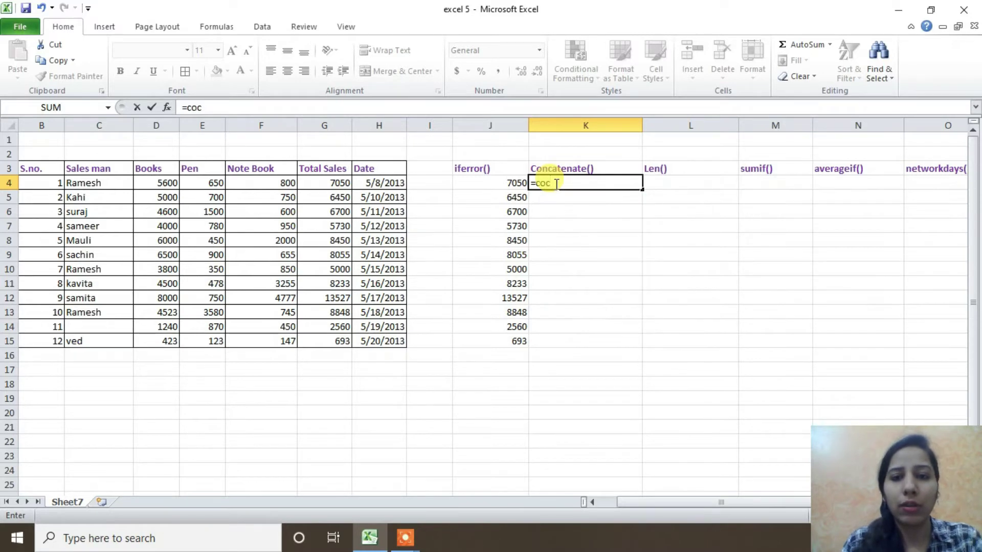
pyautogui.press('BackSpace')
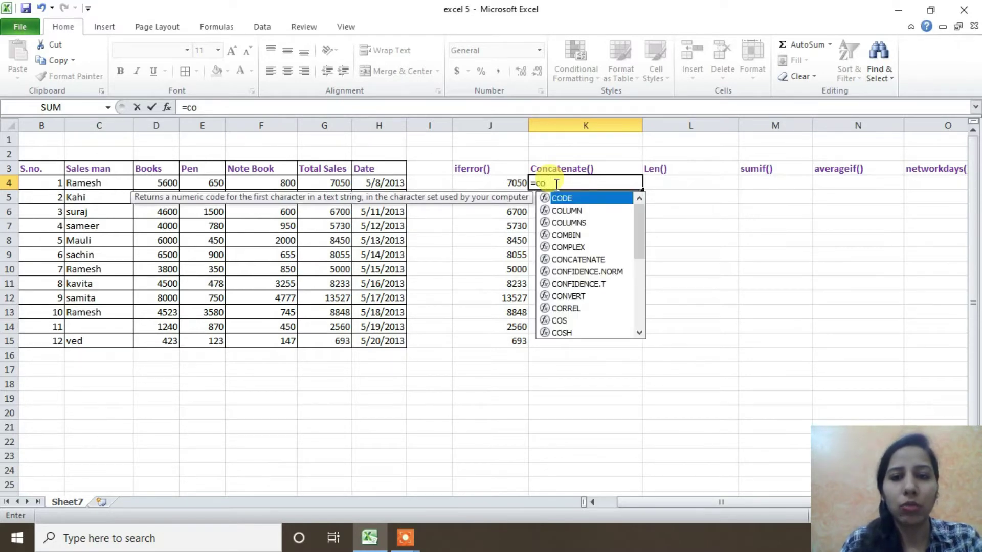
pyautogui.write('n')
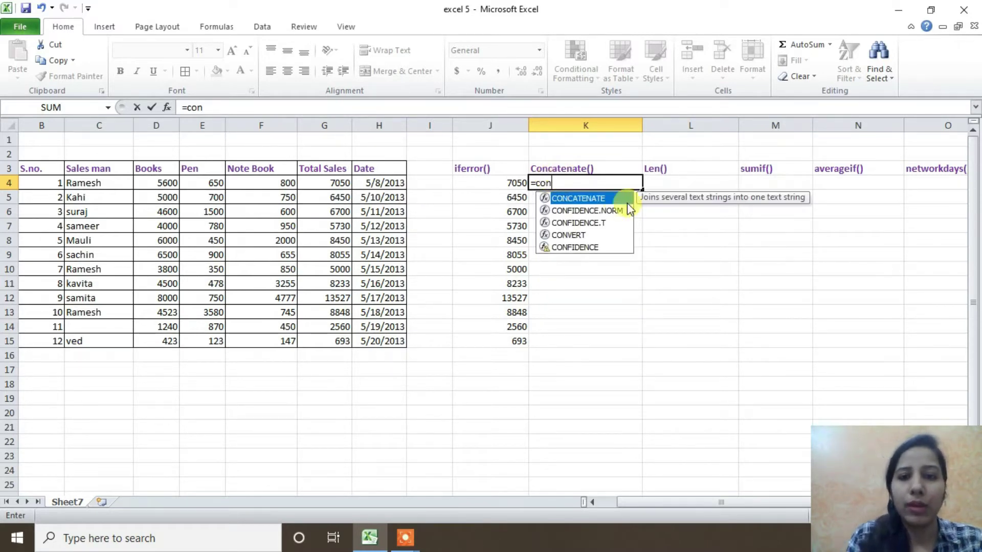
pyautogui.doubleClick(609, 200)
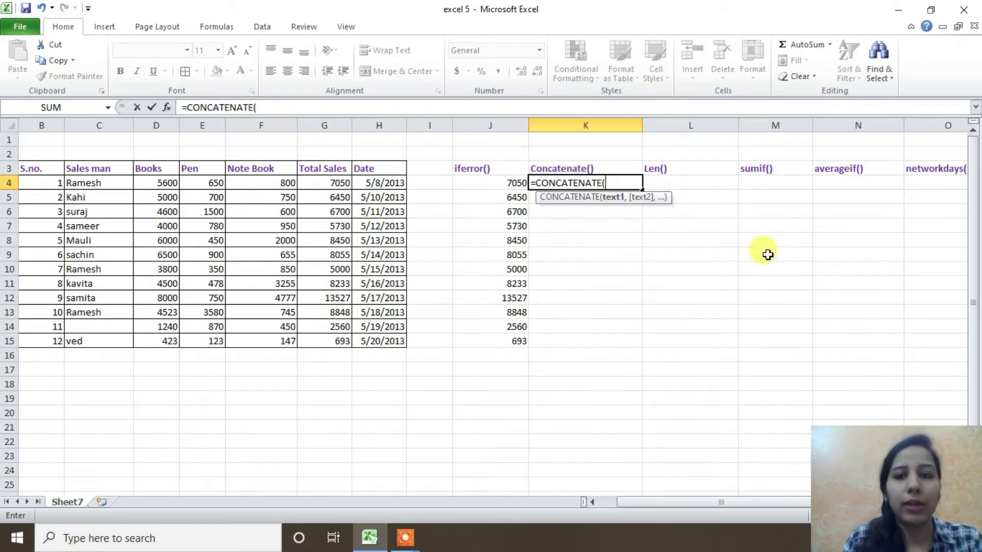
pyautogui.click(81, 184)
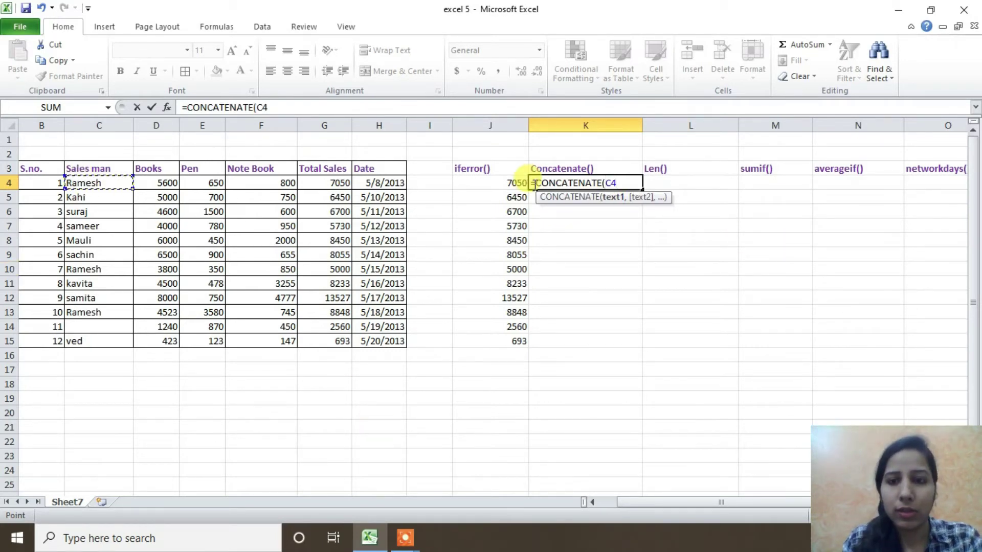
pyautogui.write(',"-')
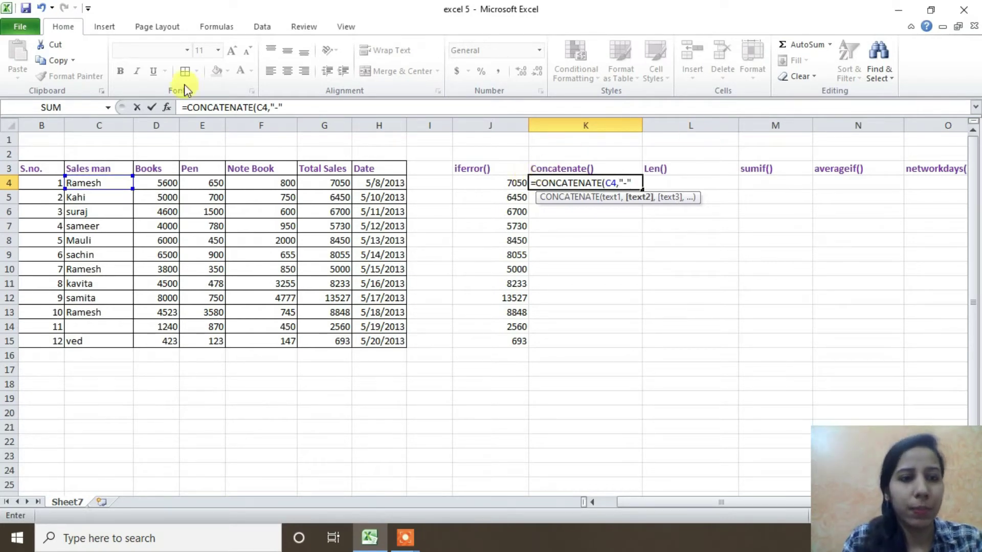
pyautogui.click(269, 182)
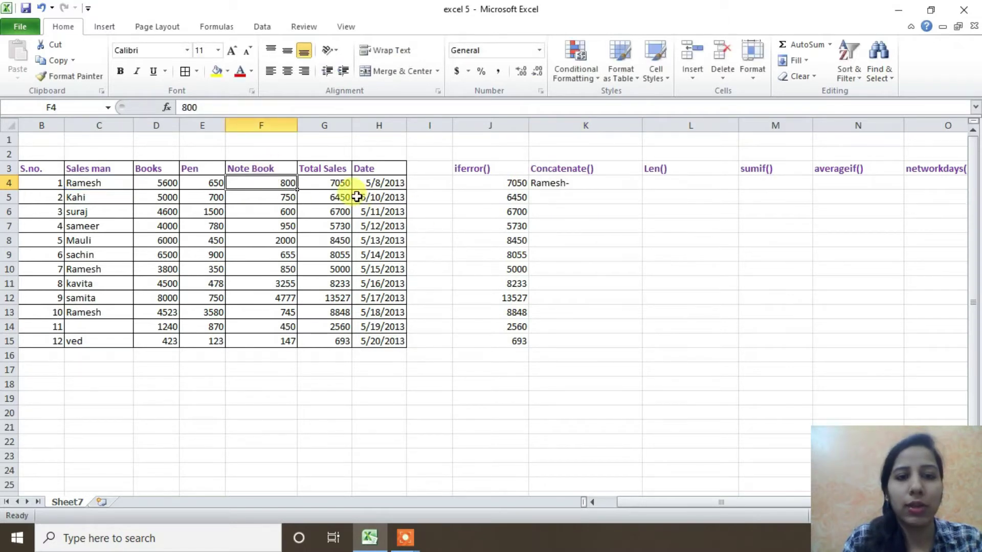
pyautogui.click(314, 181)
# - Add the Total Sales cell G4 as the third argument of K4's formula, giving =CONCATENATE(C4,"-",G4)
pyautogui.click(573, 183)
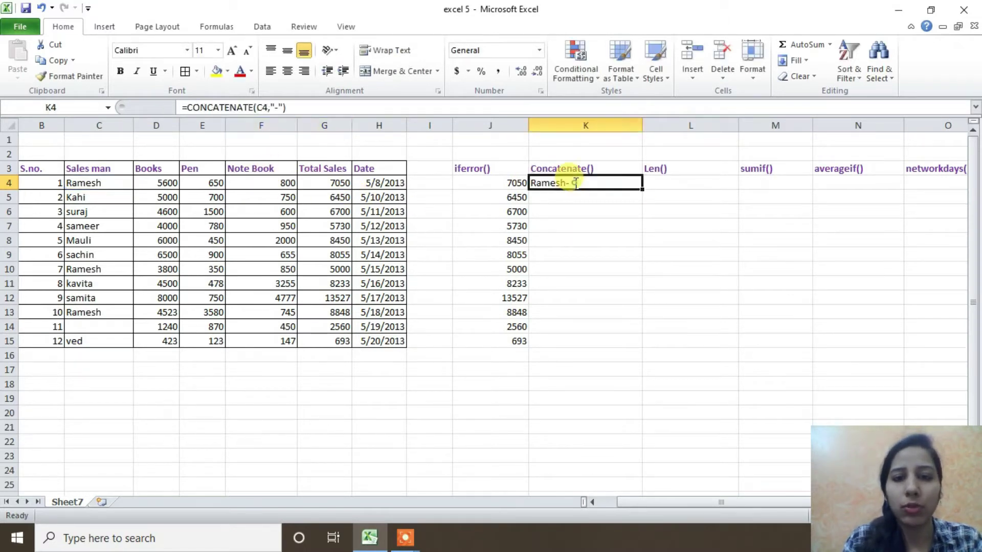
pyautogui.doubleClick(574, 182)
pyautogui.click(632, 183)
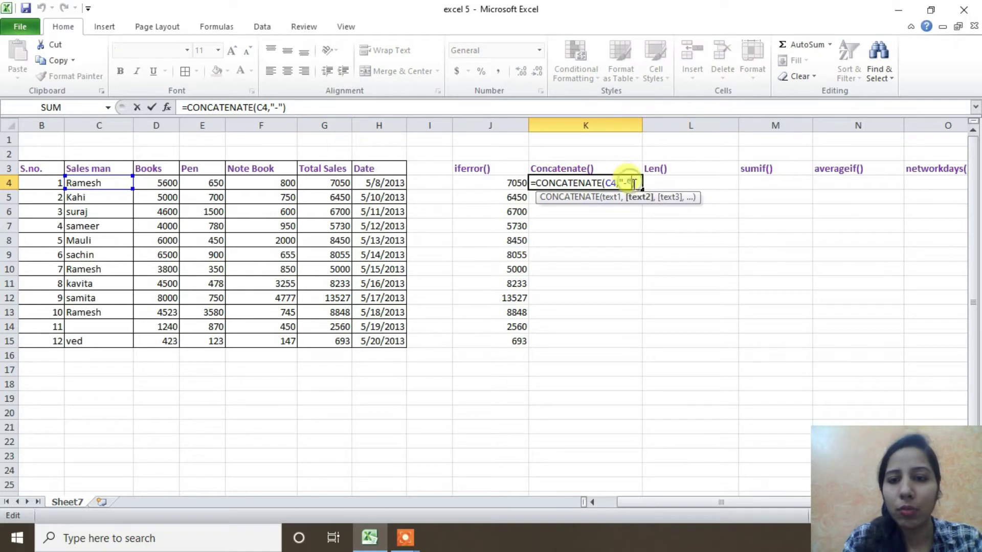
pyautogui.write(',')
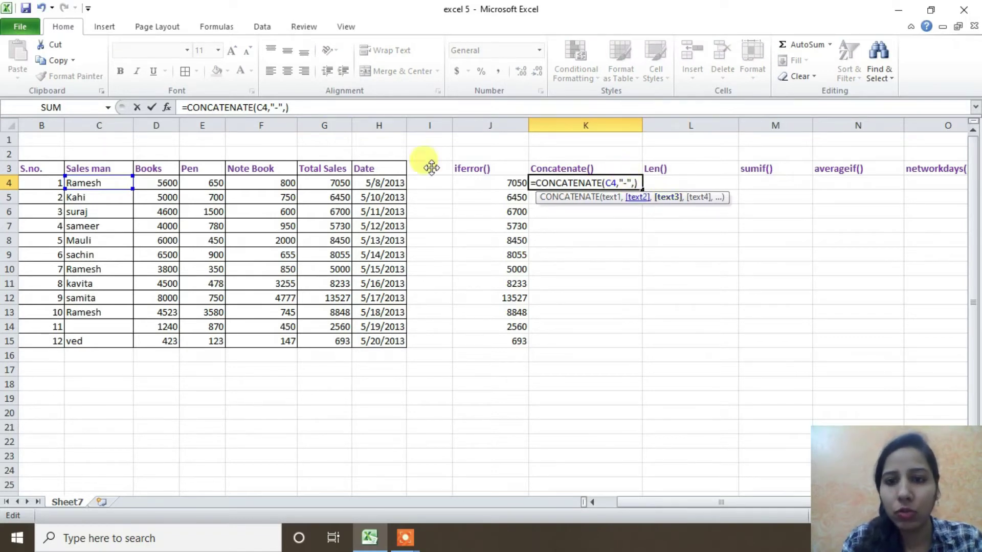
pyautogui.click(324, 183)
pyautogui.press('Return')
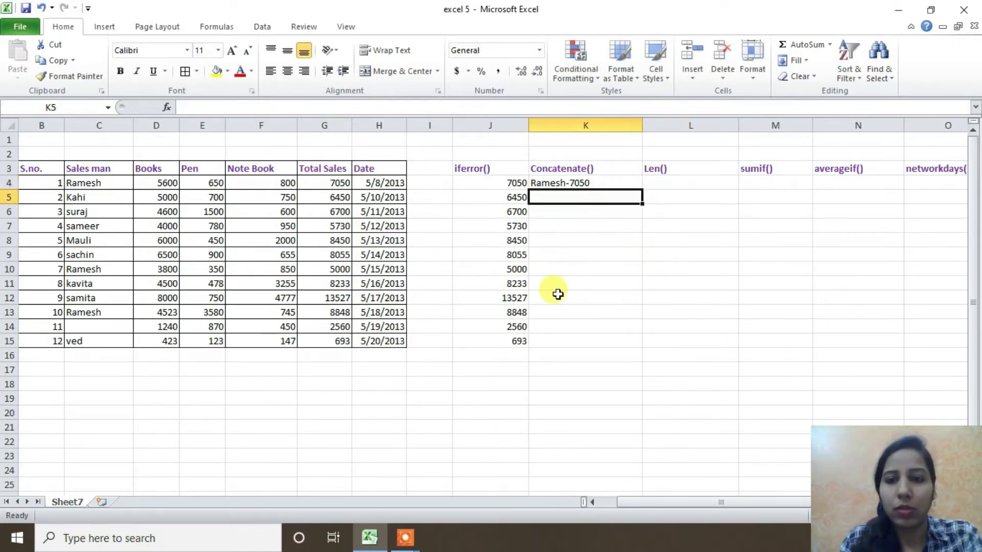
# - Fill the CONCATENATE formula from K4 down through K15
pyautogui.click(573, 184)
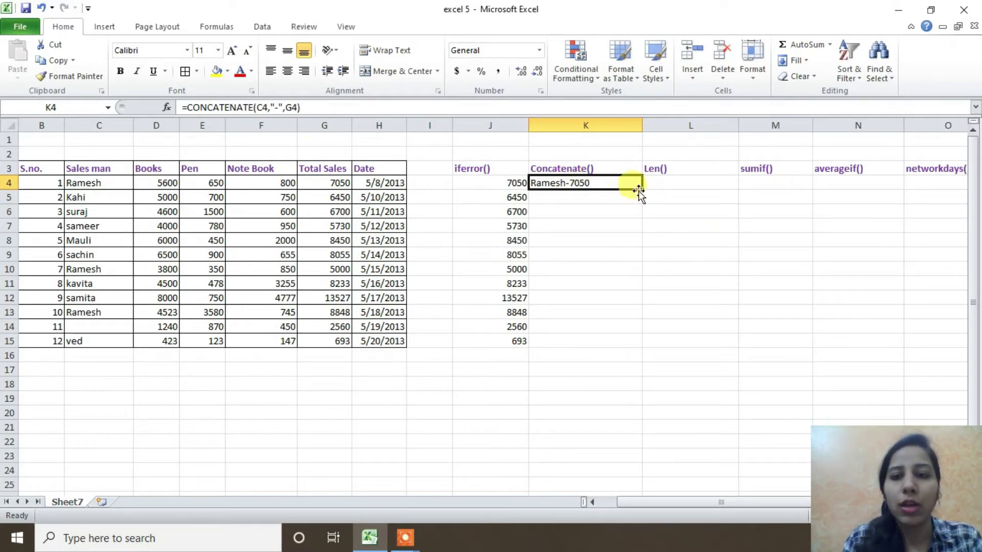
pyautogui.moveTo(642, 190); pyautogui.dragTo(630, 345)
pyautogui.click(526, 370)
# - Enter the missing salesman's name in C14 and check the joined text in K14
pyautogui.doubleClick(86, 322)
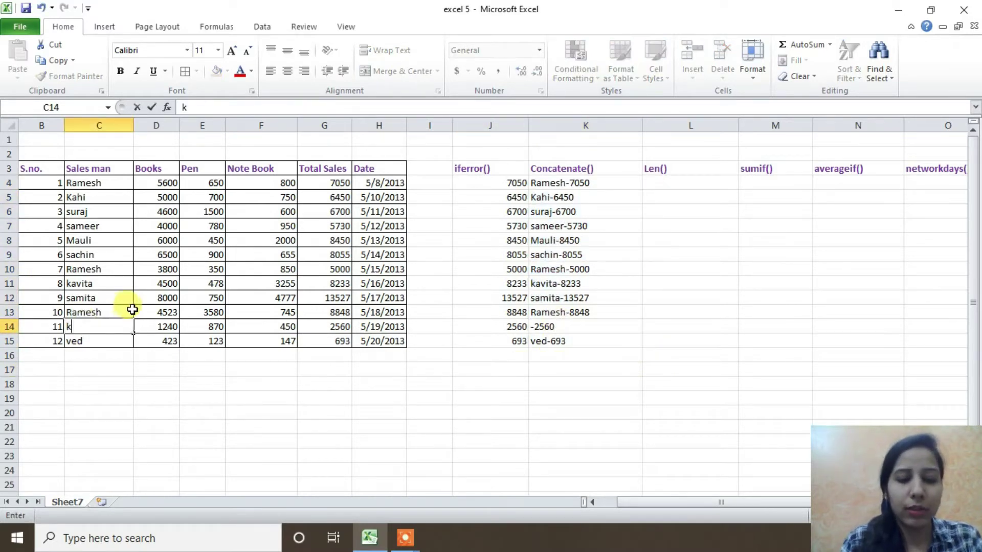
pyautogui.write('kabir')
pyautogui.press('Return')
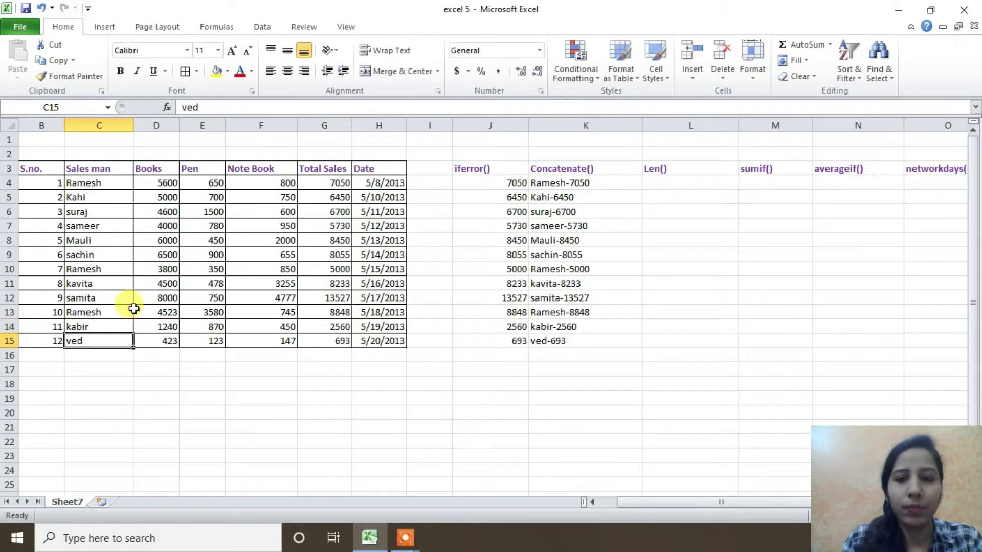
pyautogui.moveTo(549, 180); pyautogui.dragTo(542, 343)
pyautogui.click(559, 330)
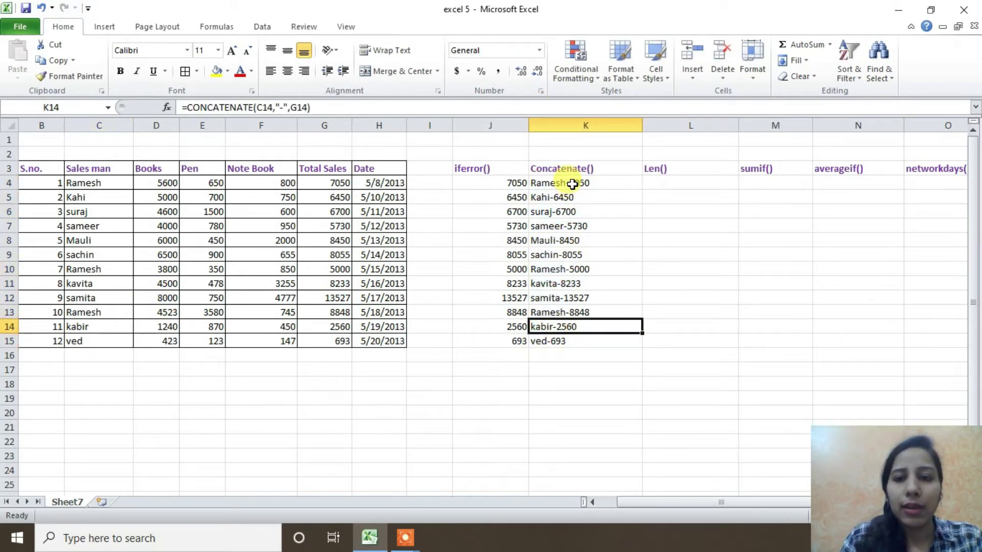
# - Review the arguments of the CONCATENATE formula in K4 and the copied formula in K11
pyautogui.doubleClick(572, 187)
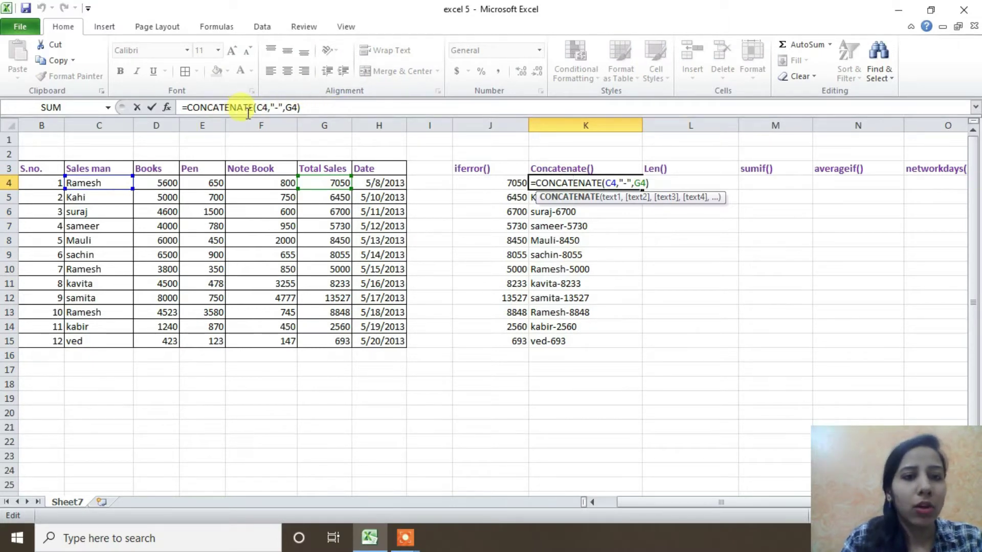
pyautogui.click(273, 114)
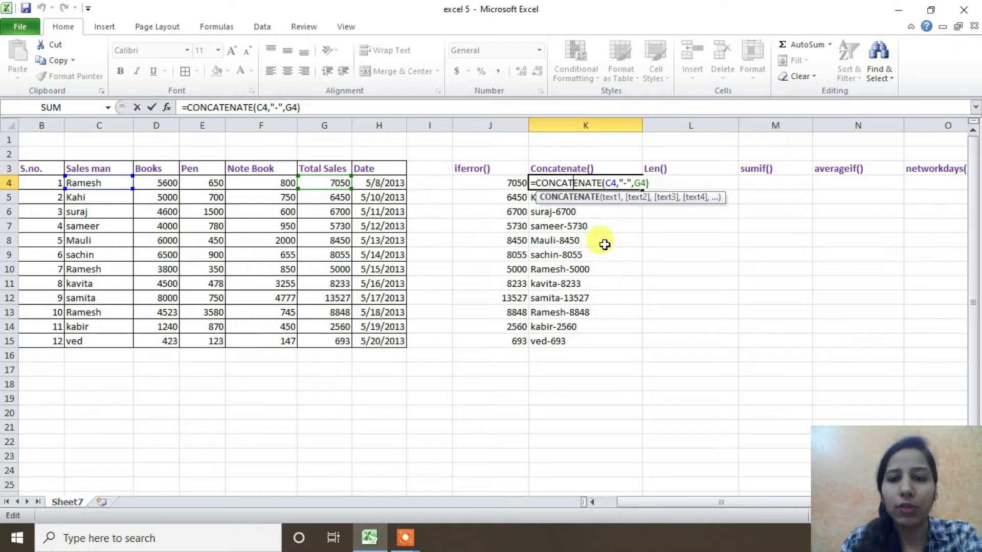
pyautogui.press('Return')
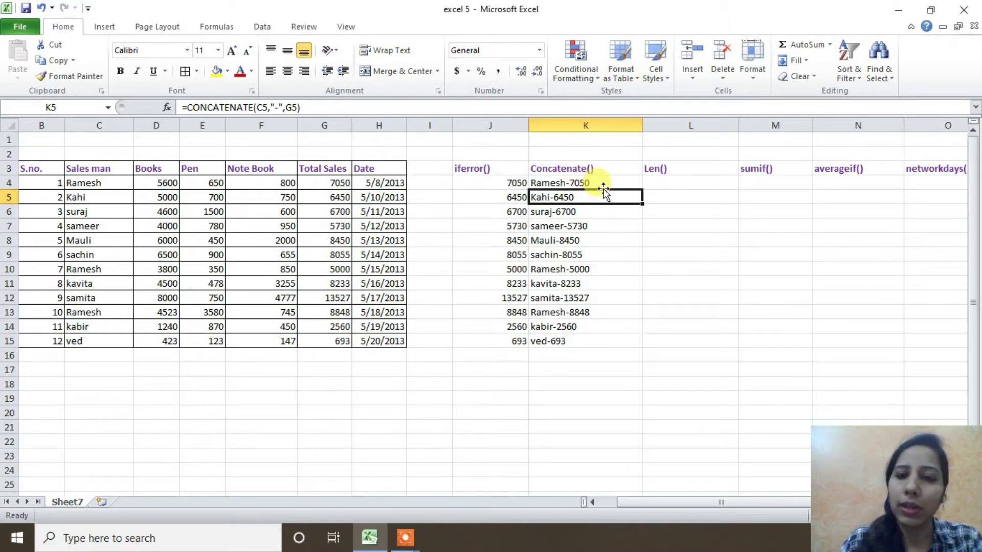
pyautogui.click(657, 183)
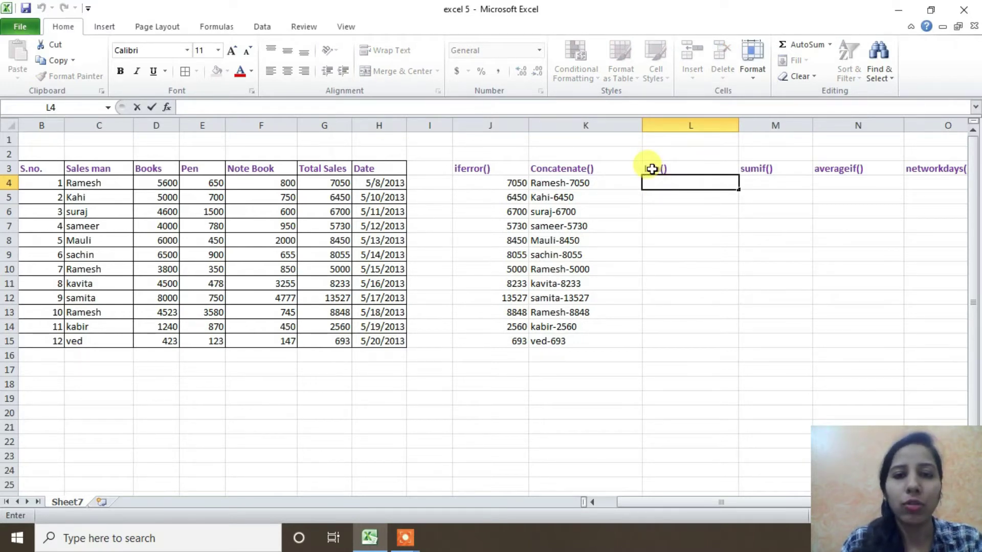
pyautogui.click(582, 285)
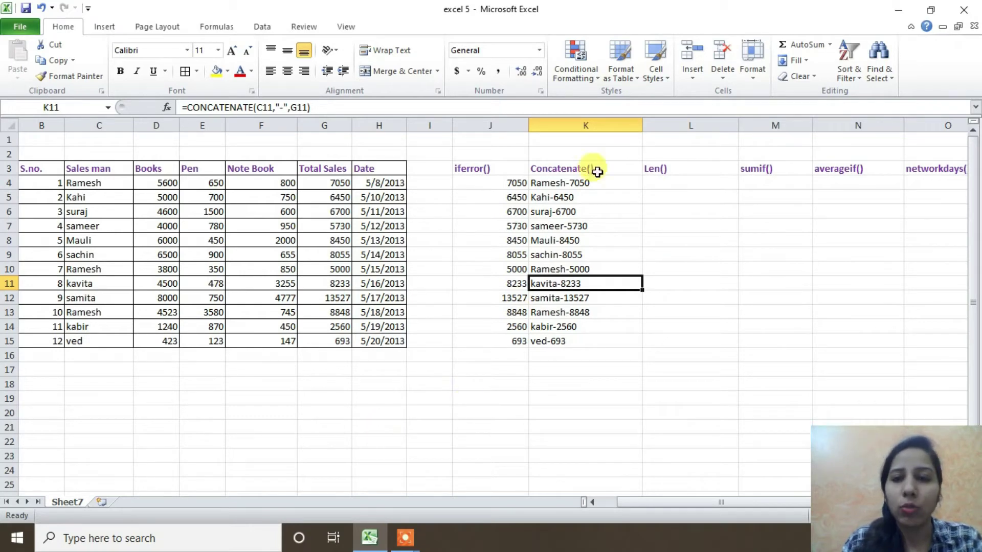
# - Enter =LEN(C4) in L4 to count the characters of the first salesman's name
pyautogui.click(654, 184)
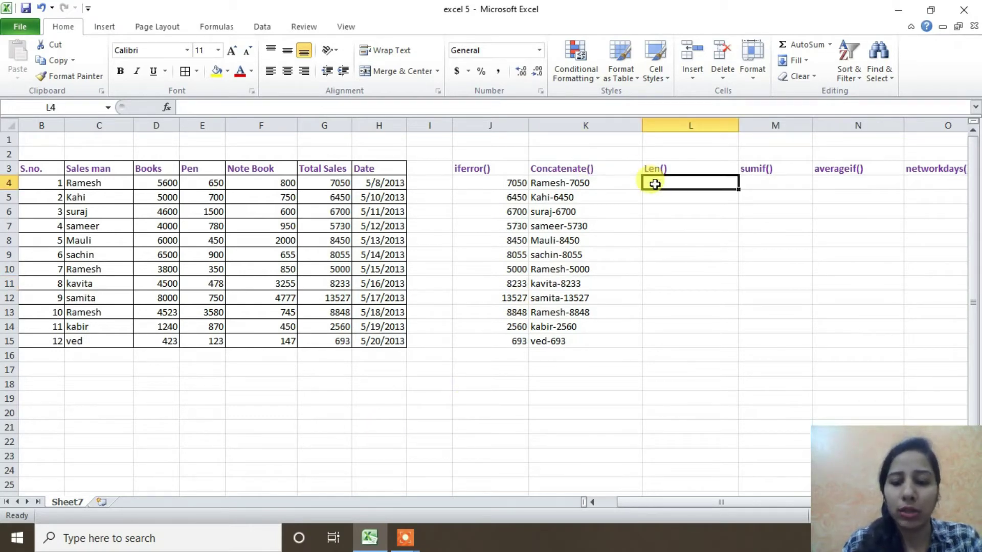
pyautogui.write('=')
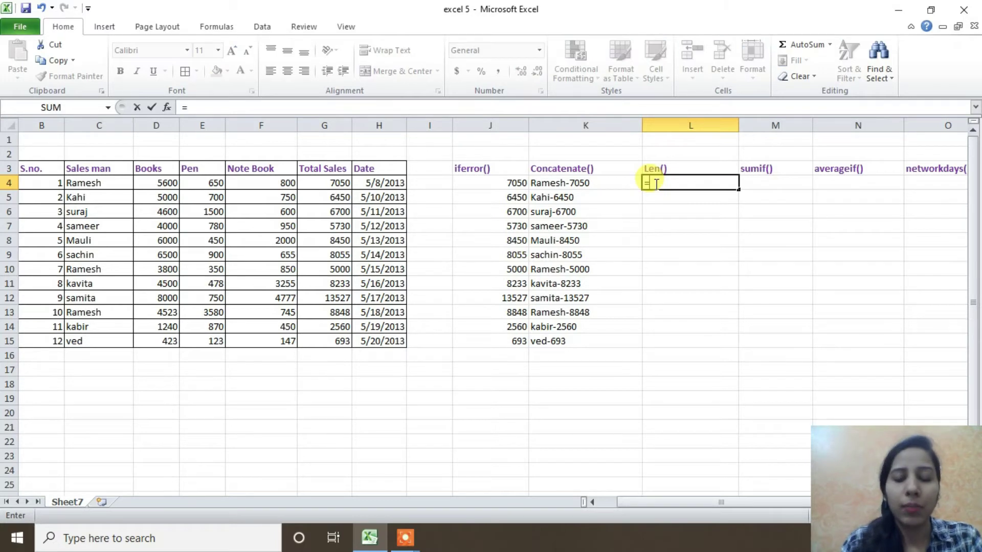
pyautogui.write('len')
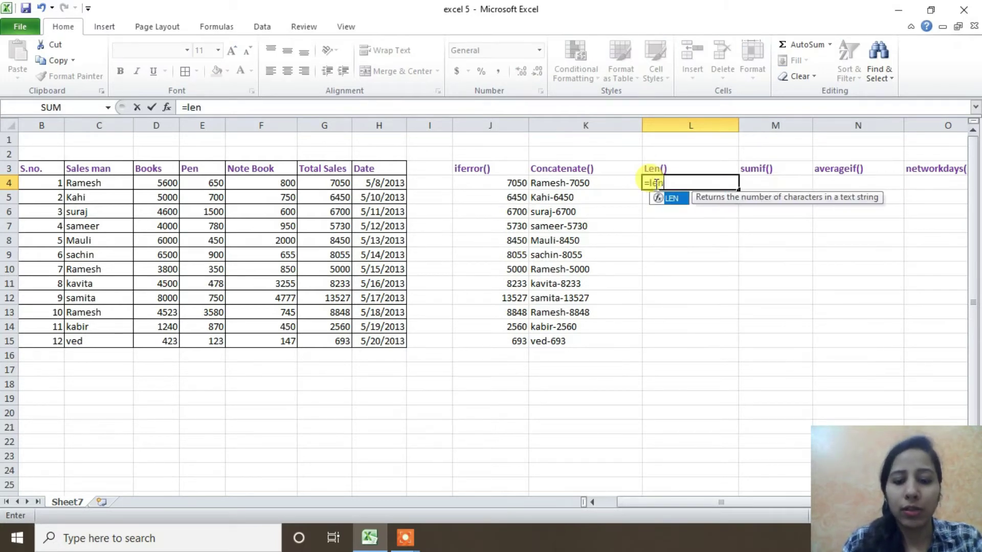
pyautogui.write('(')
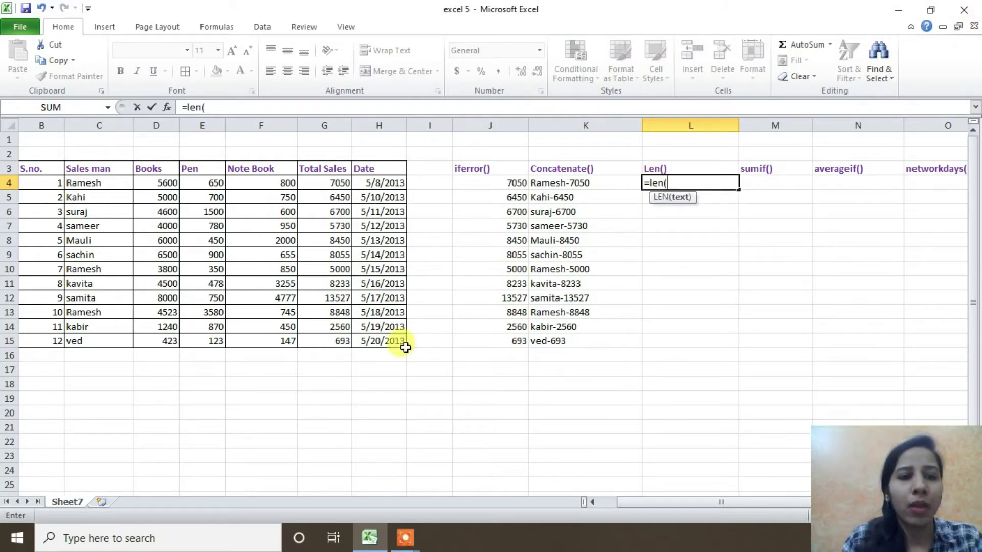
pyautogui.click(73, 185)
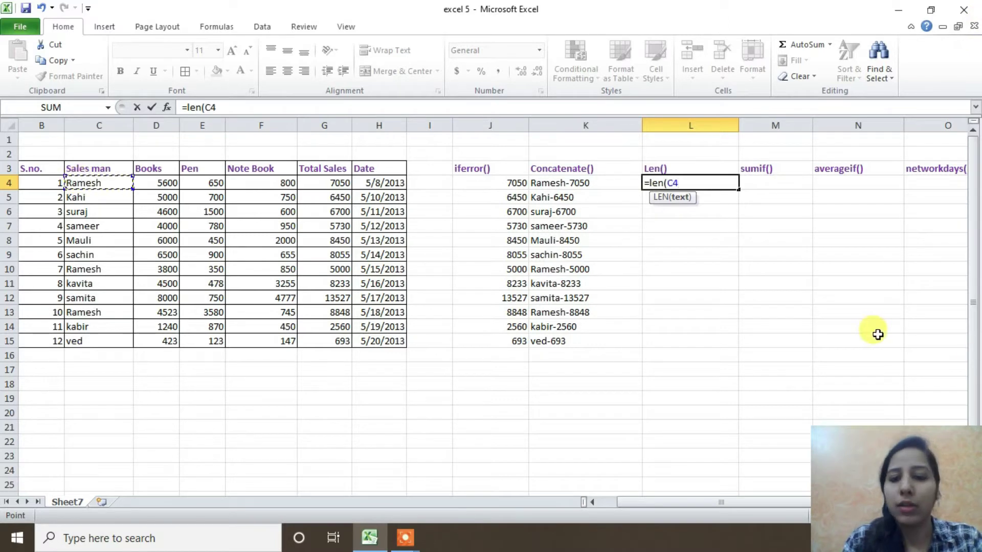
pyautogui.press('Return')
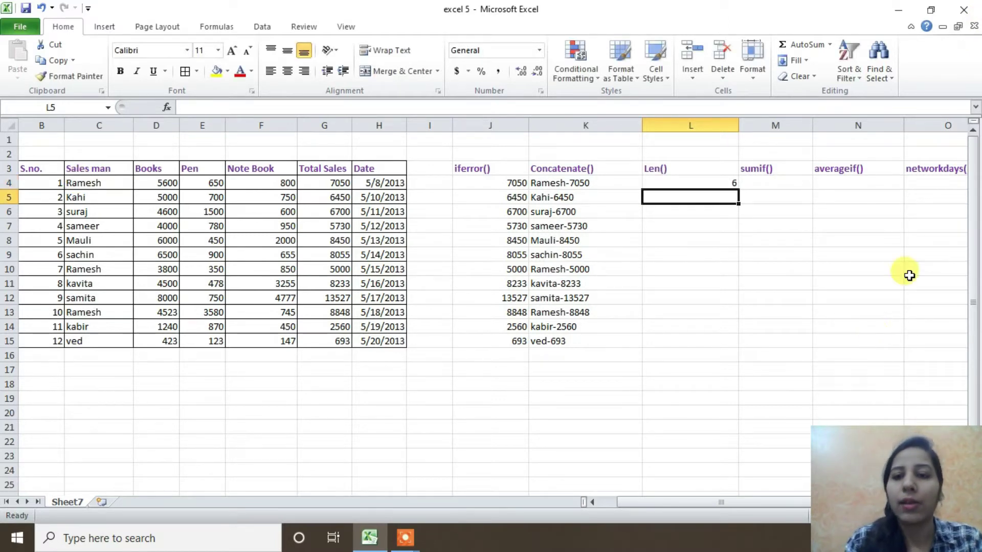
# - Fill the LEN formula from L4 down through L15 and check the copied formula in L9
pyautogui.click(680, 182)
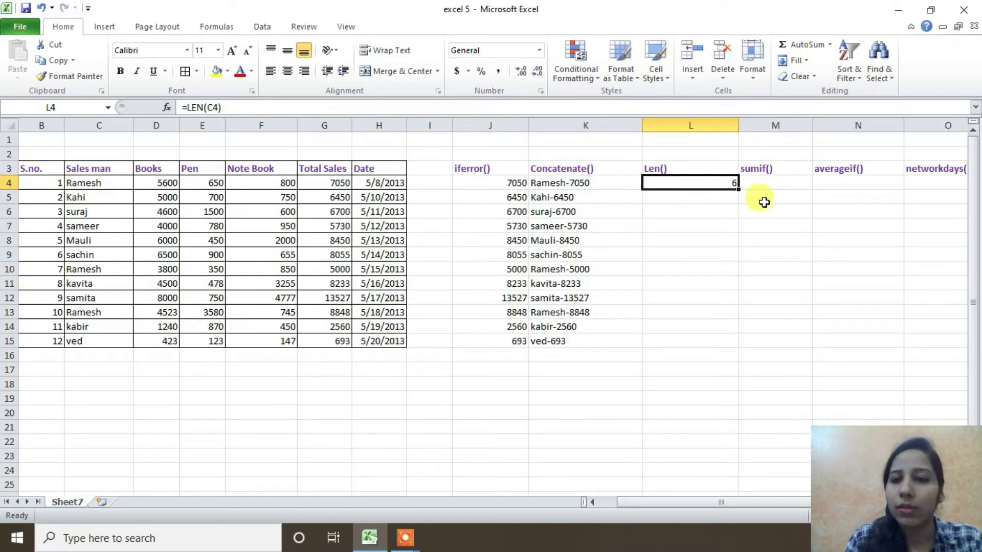
pyautogui.moveTo(739, 192); pyautogui.dragTo(724, 340)
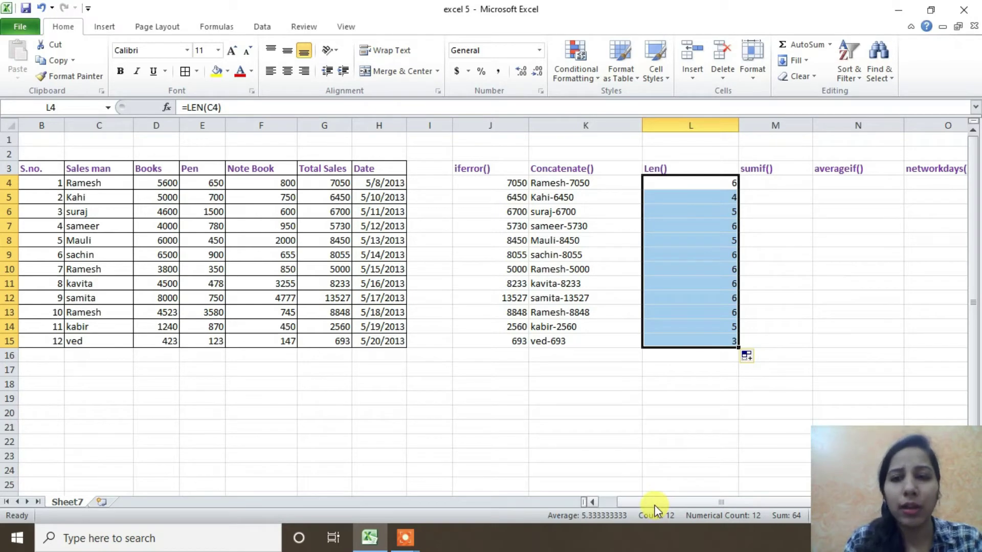
pyautogui.click(123, 250)
pyautogui.click(719, 251)
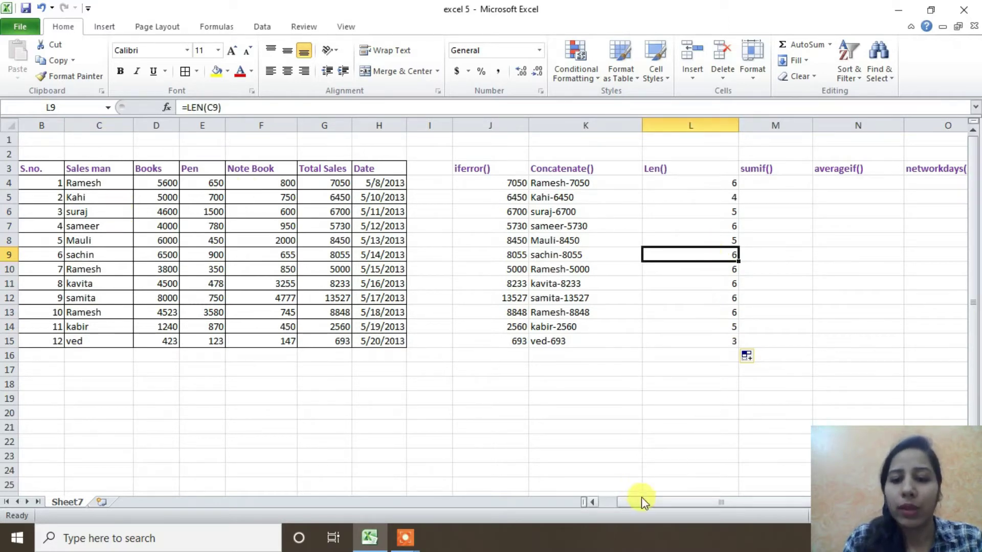
# - Begin a SUMIF formula in M4 with the salesman names in C4:C15 as its range
pyautogui.moveTo(643, 502); pyautogui.dragTo(691, 502)
pyautogui.click(607, 180)
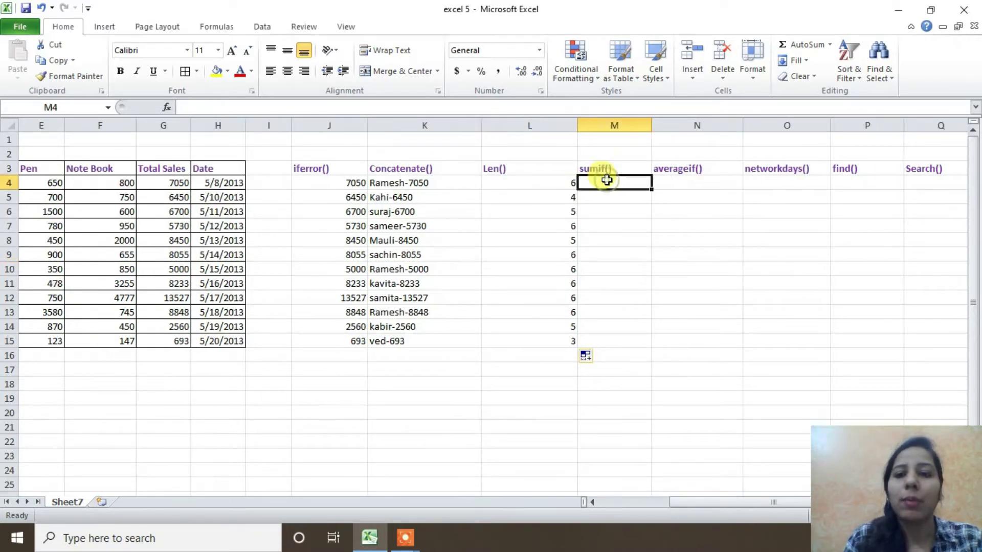
pyautogui.click(150, 185)
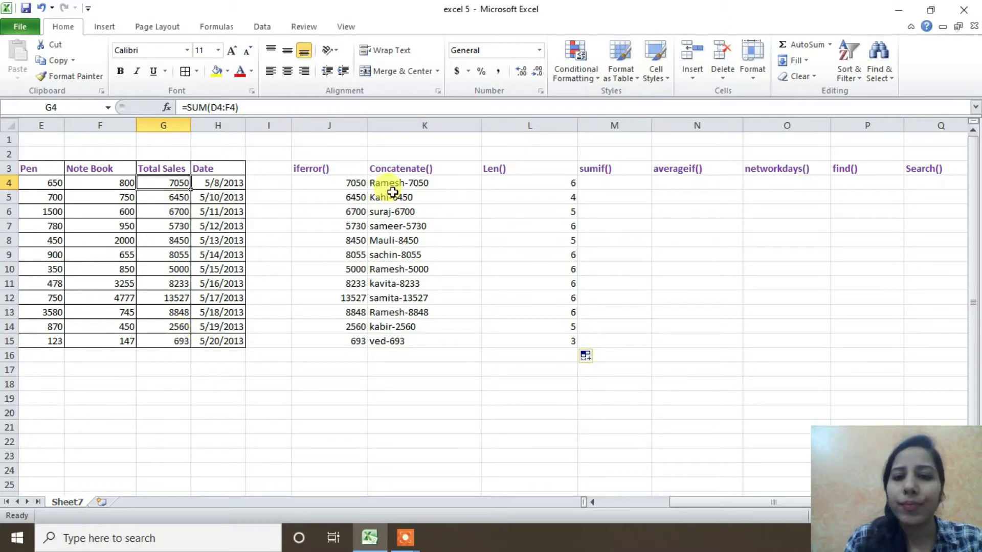
pyautogui.click(595, 186)
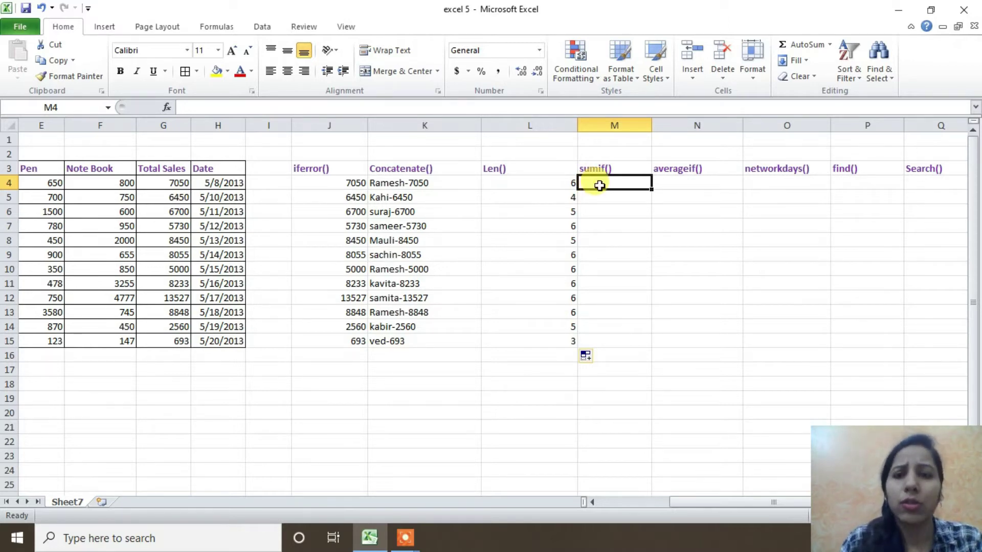
pyautogui.write('=')
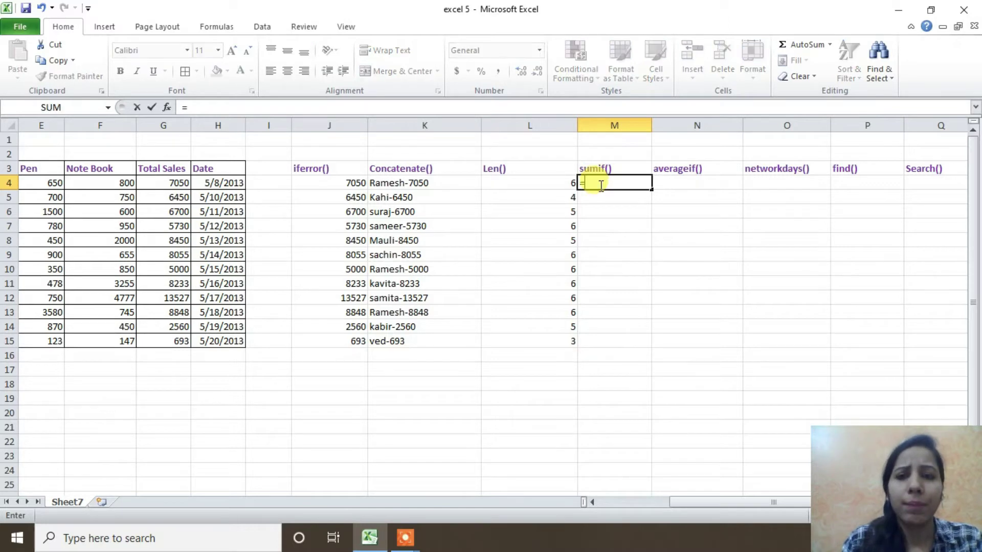
pyautogui.write('sumif')
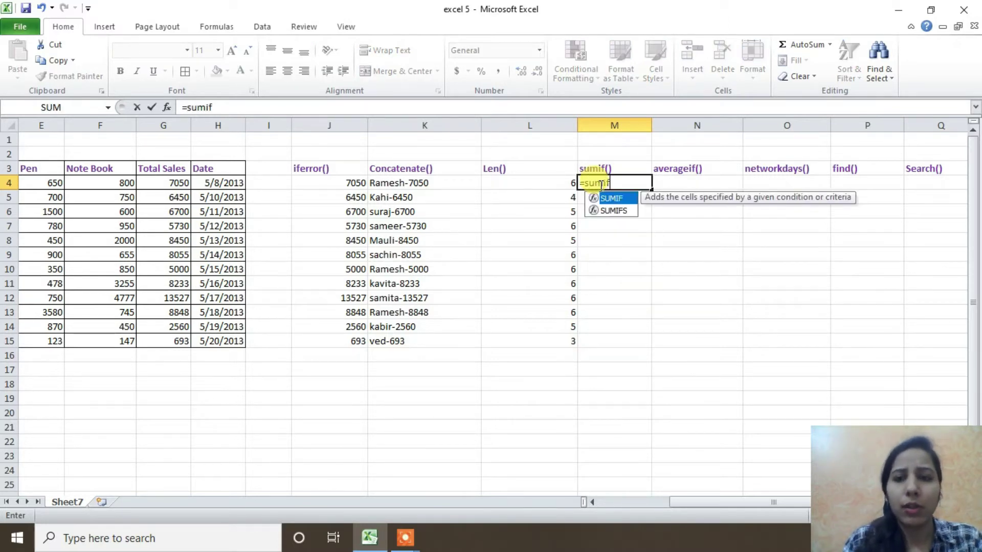
pyautogui.write('(')
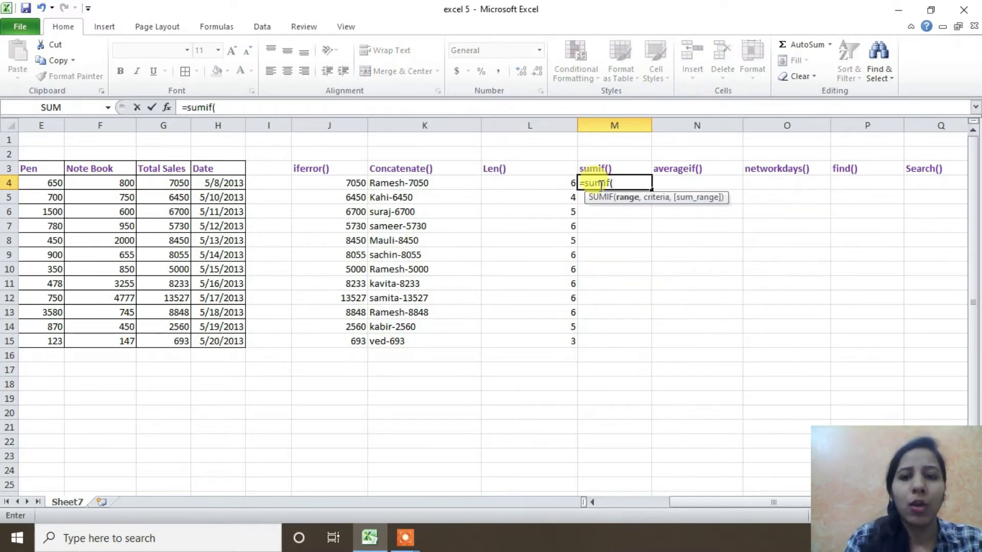
pyautogui.moveTo(717, 502); pyautogui.dragTo(634, 512)
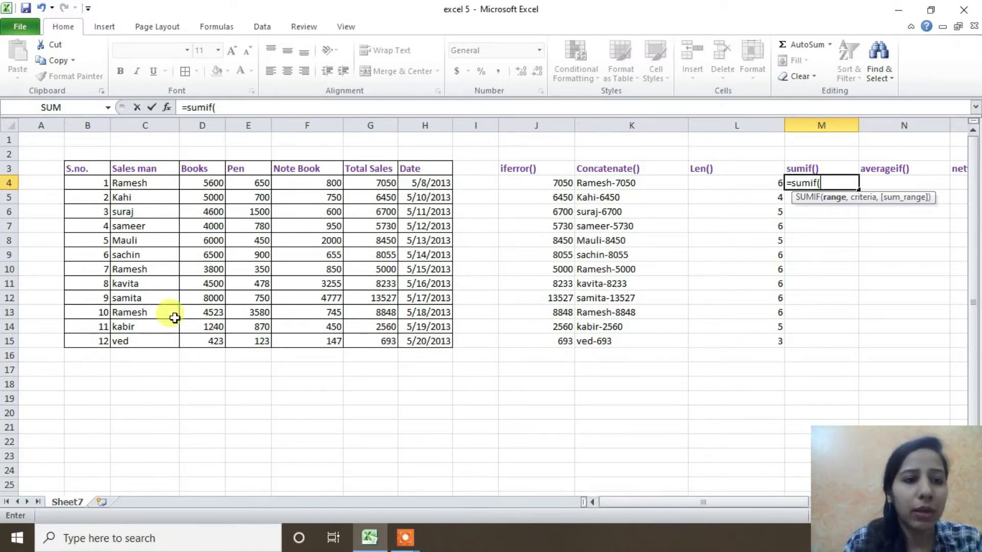
pyautogui.moveTo(145, 183); pyautogui.dragTo(143, 338)
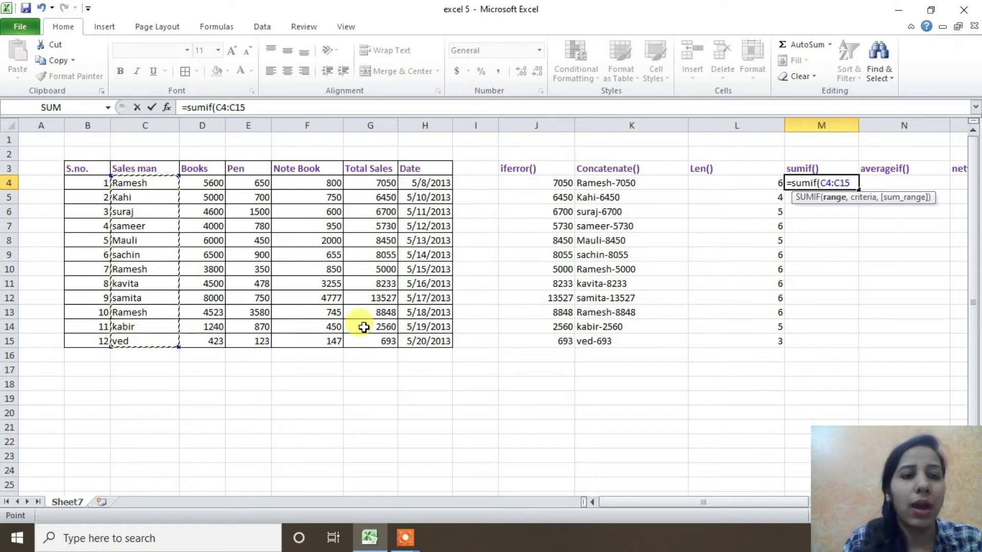
pyautogui.click(141, 184)
pyautogui.moveTo(141, 184); pyautogui.dragTo(142, 339)
pyautogui.click(260, 105)
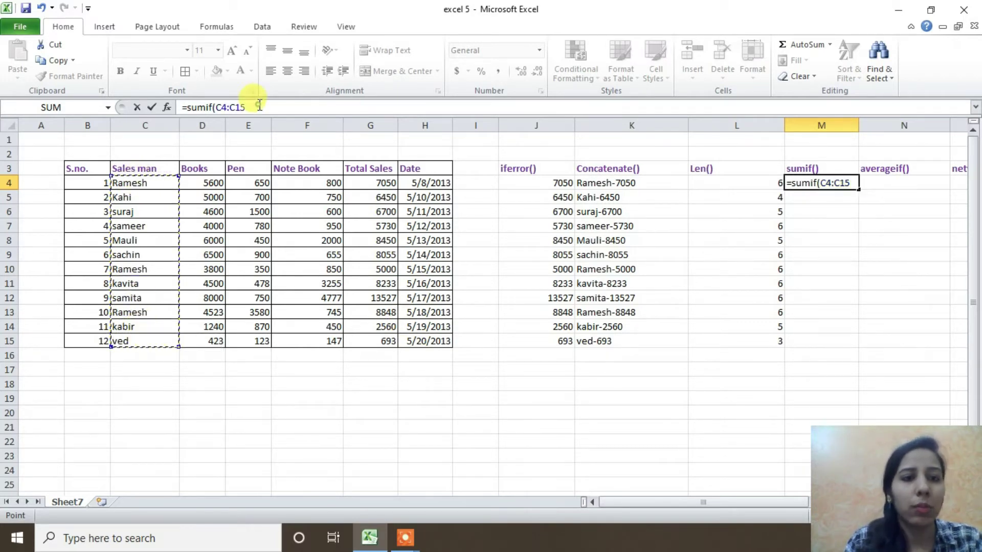
pyautogui.write(',')
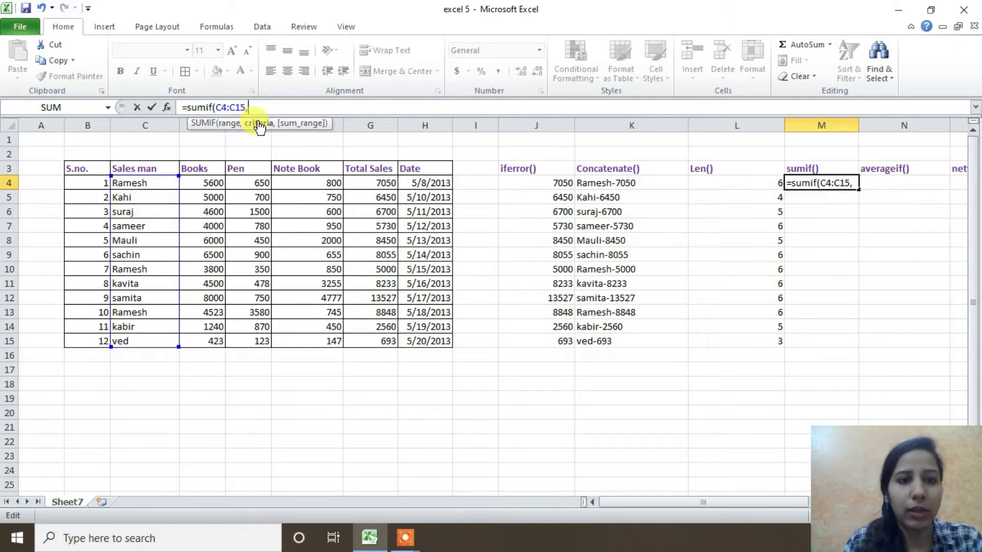
# - Set the SUMIF criteria to the first salesman's name in quotation marks, using the function arguments
pyautogui.click(167, 109)
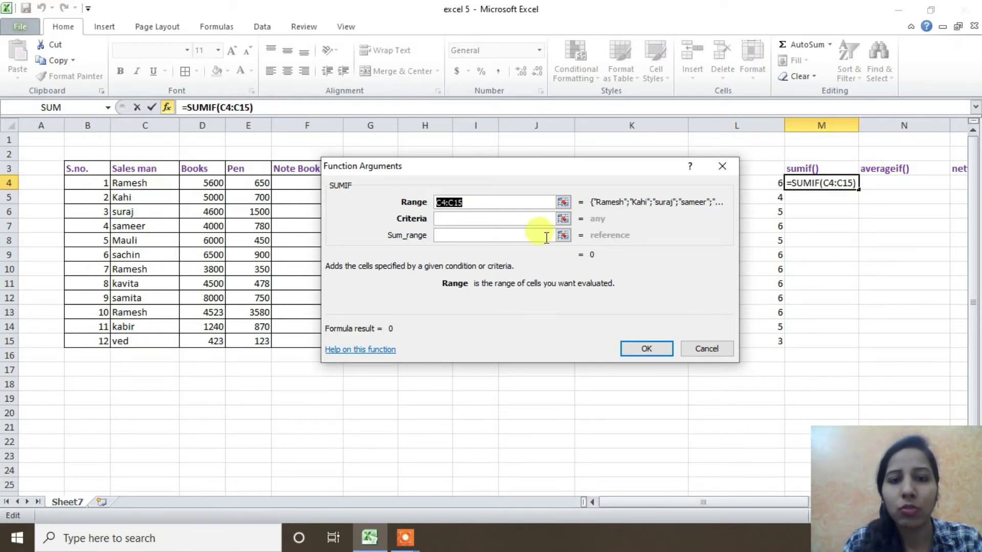
pyautogui.click(498, 218)
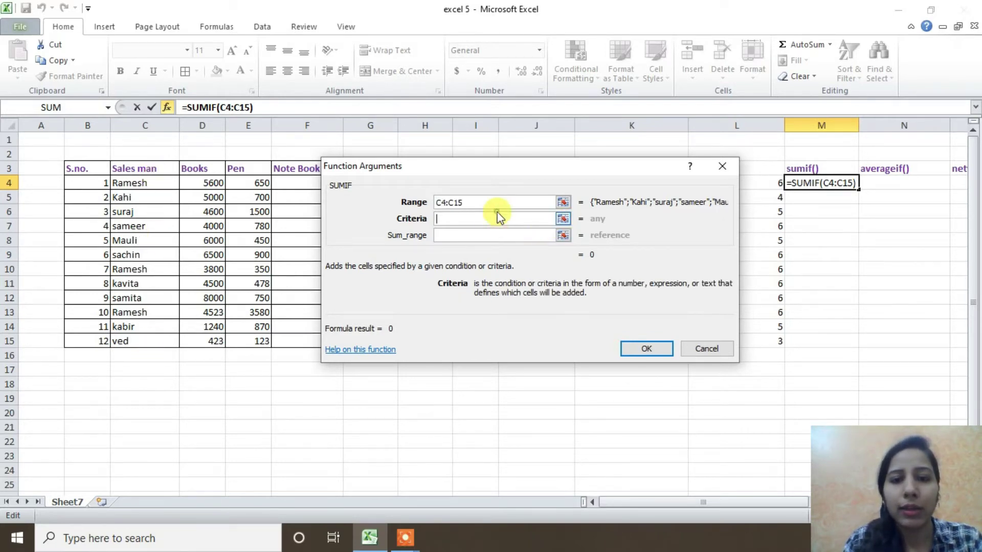
pyautogui.write('"')
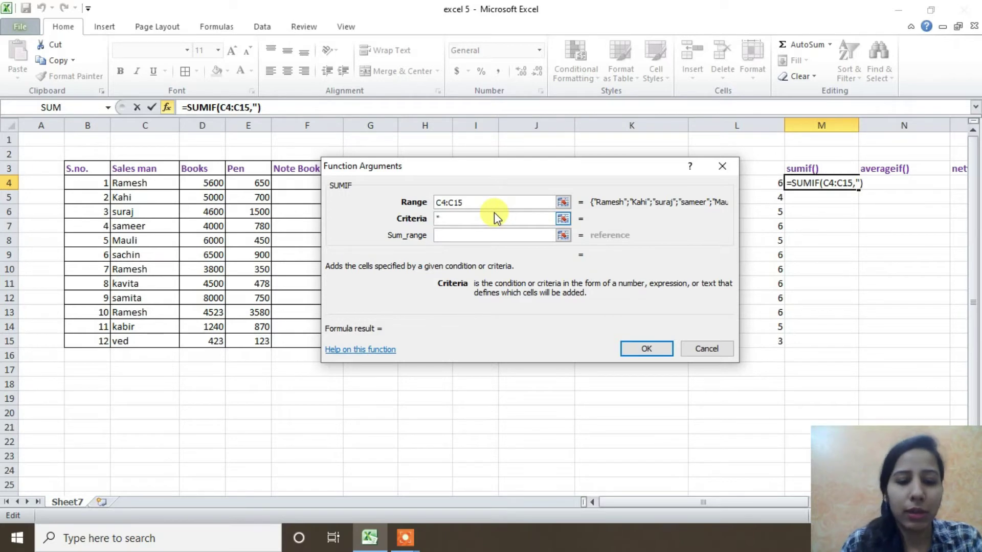
pyautogui.write('Ramesh"')
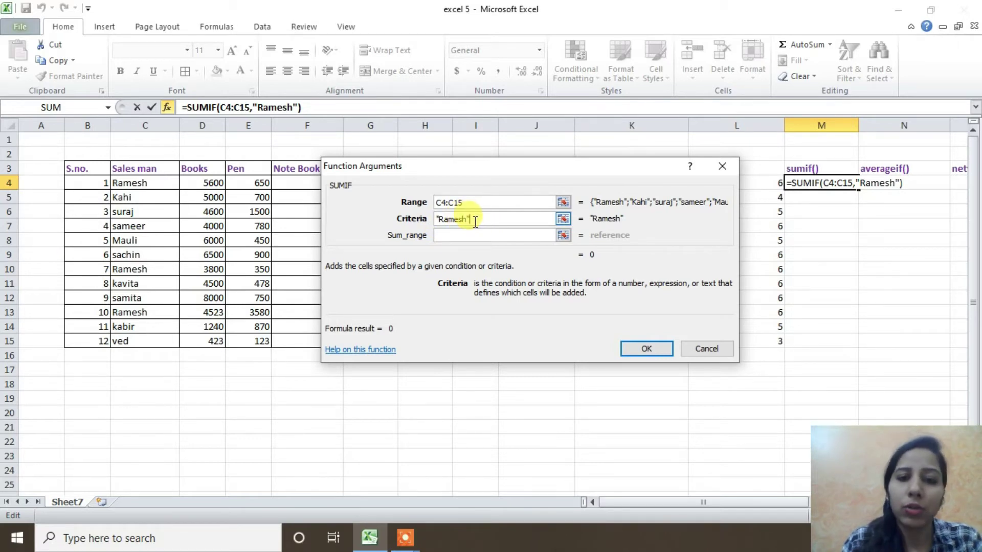
# - Set the SUMIF sum range to the total sales in G4:G15 and complete the formula
pyautogui.click(563, 235)
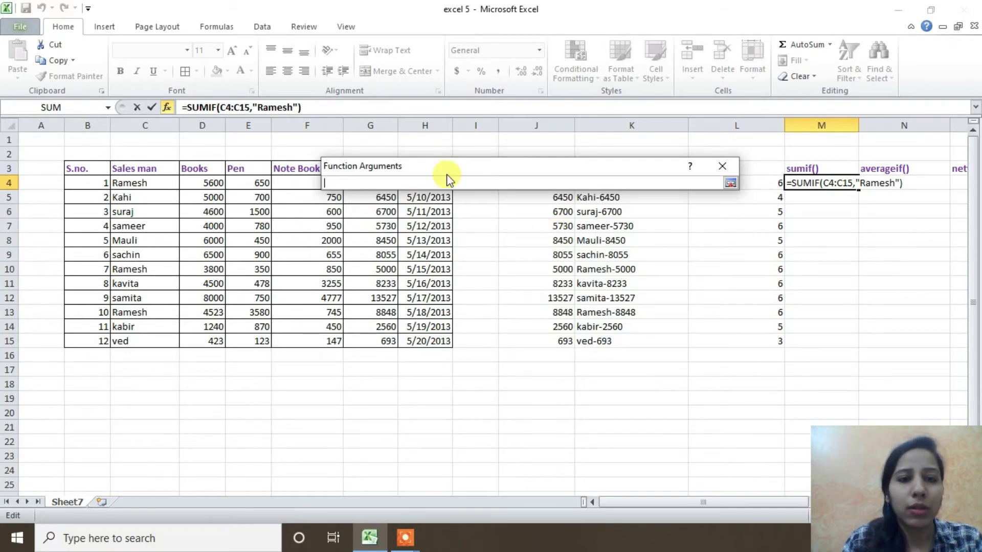
pyautogui.moveTo(454, 169); pyautogui.dragTo(586, 158)
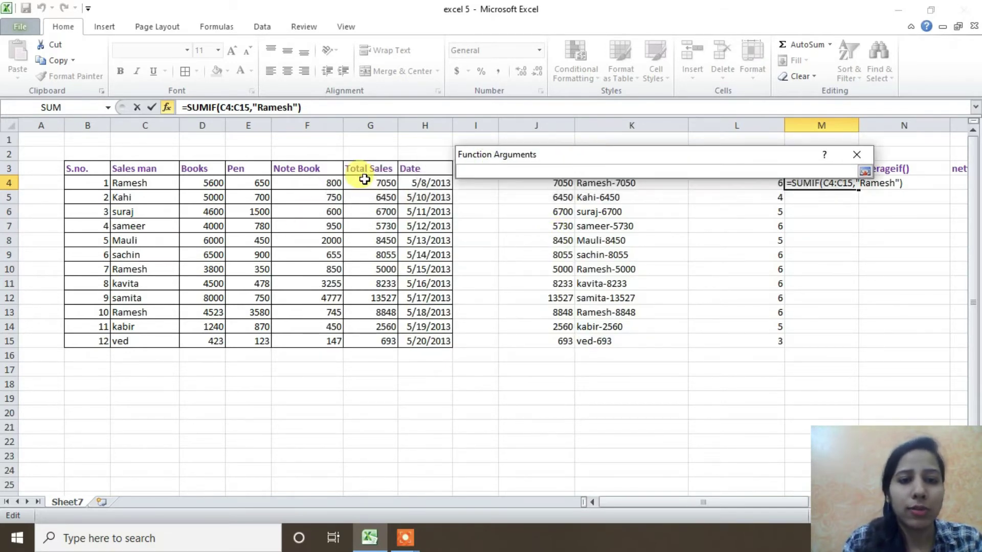
pyautogui.moveTo(364, 180); pyautogui.dragTo(369, 340)
pyautogui.click(865, 171)
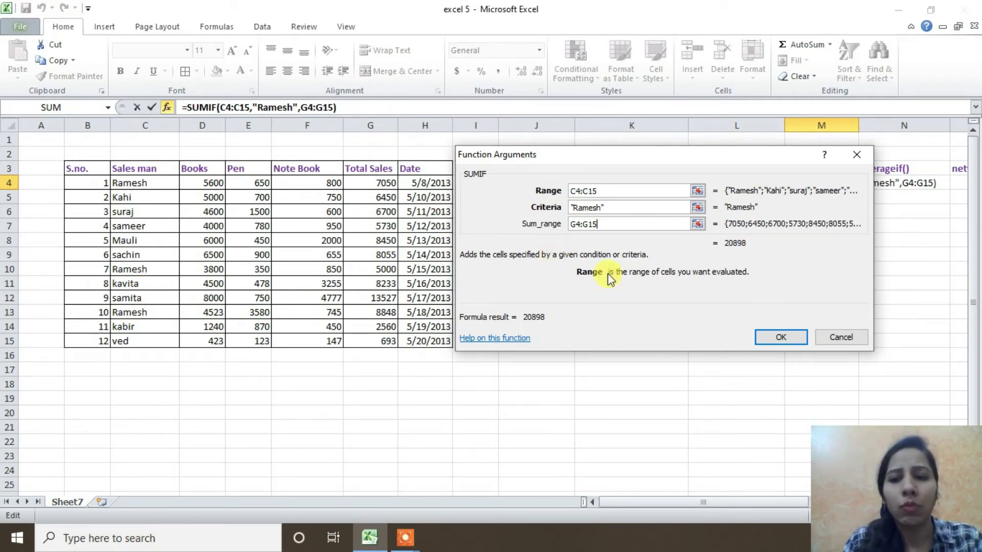
pyautogui.click(783, 338)
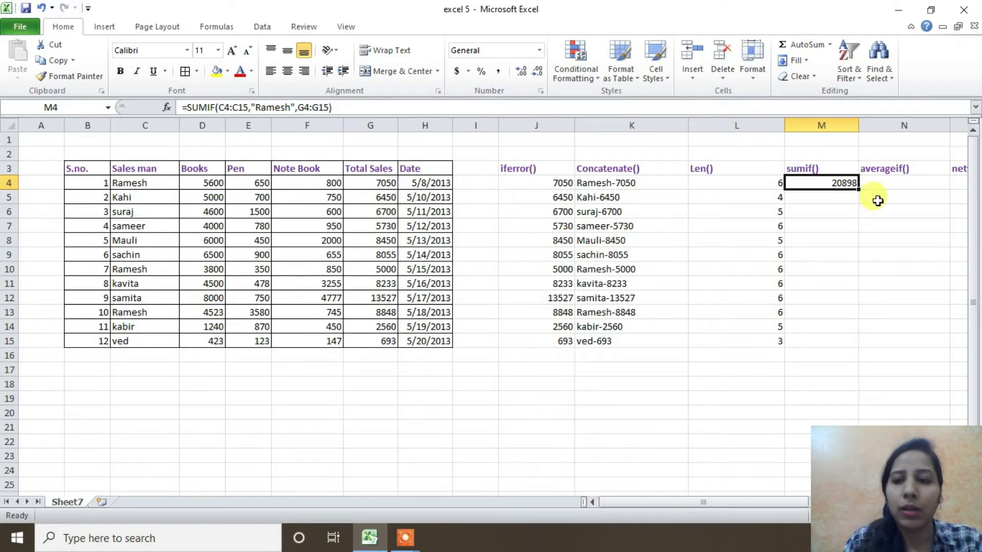
# - Replace the criteria name in M4's SUMIF formula with the salesman's name from C5 and compare the result with G5
pyautogui.doubleClick(831, 182)
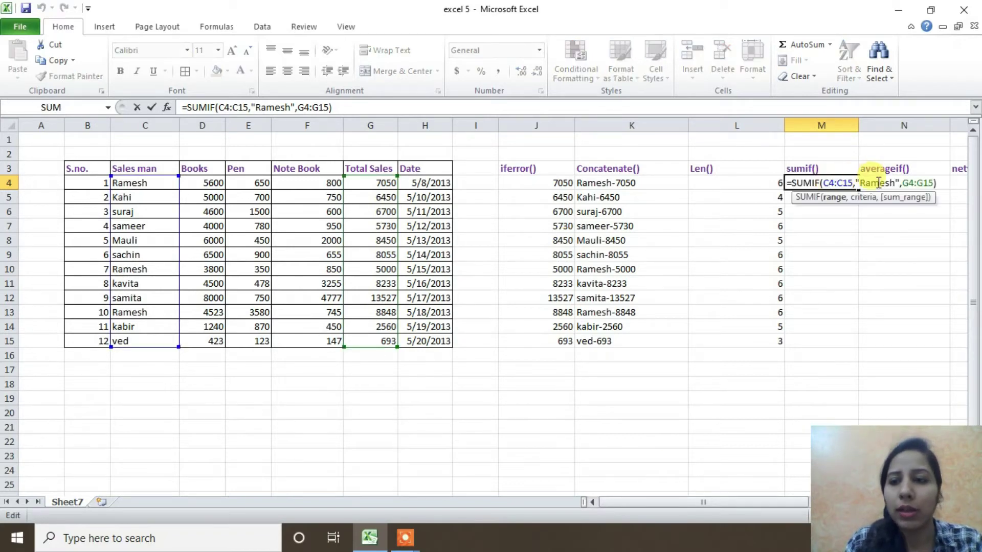
pyautogui.moveTo(896, 184); pyautogui.dragTo(862, 185)
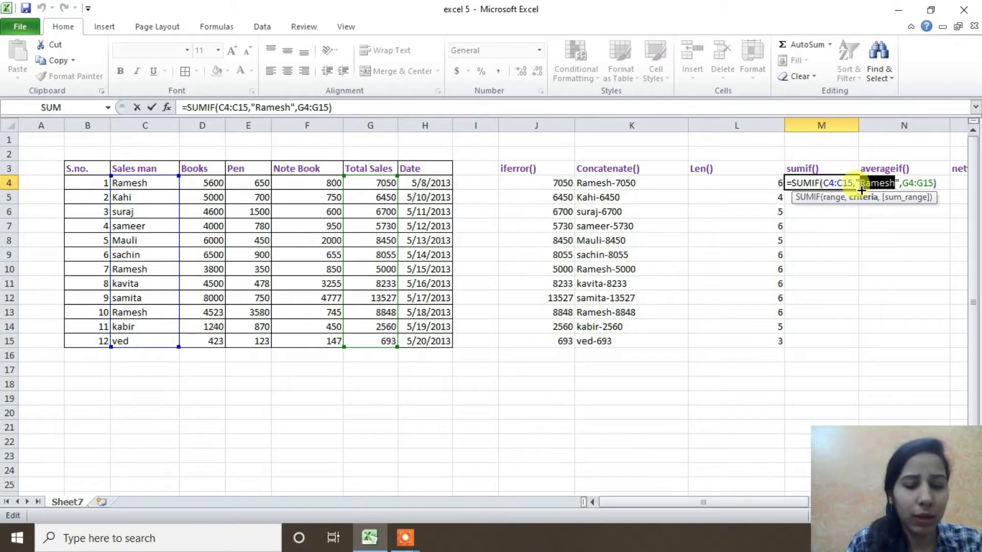
pyautogui.write('kahi')
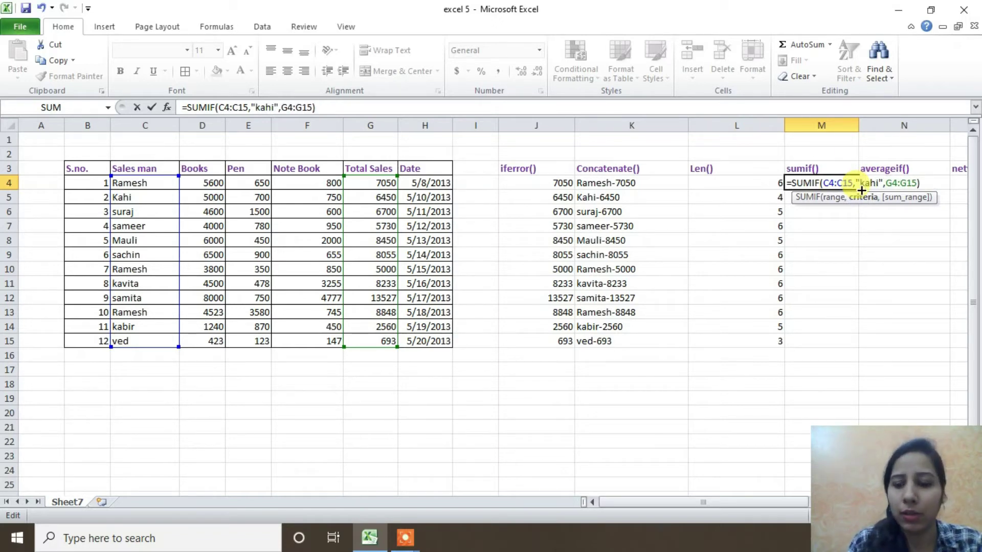
pyautogui.press('Return')
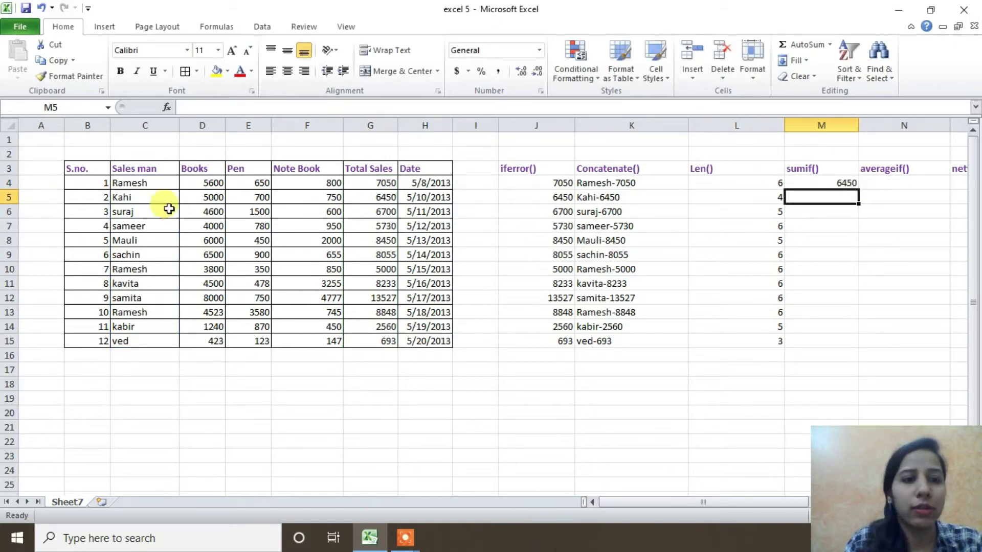
pyautogui.click(151, 196)
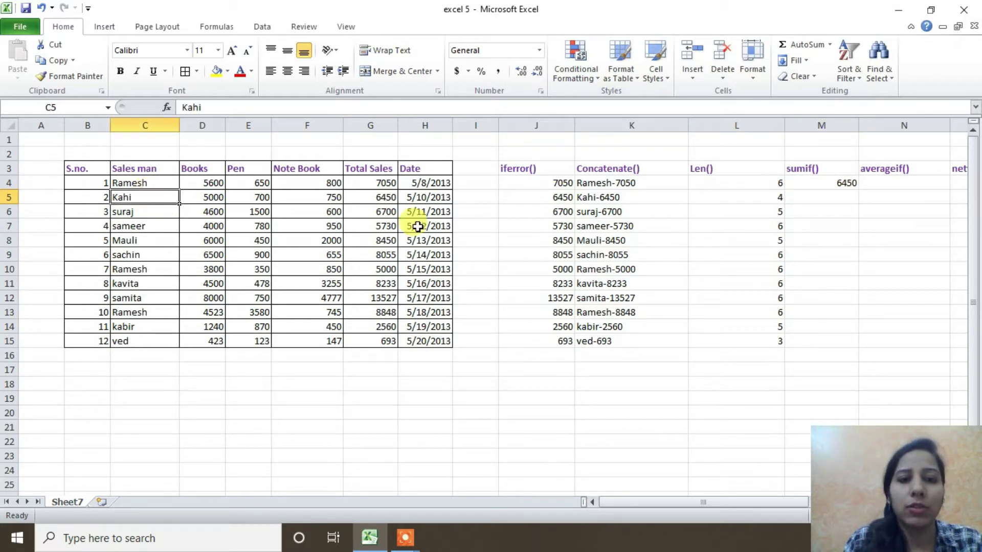
pyautogui.click(390, 199)
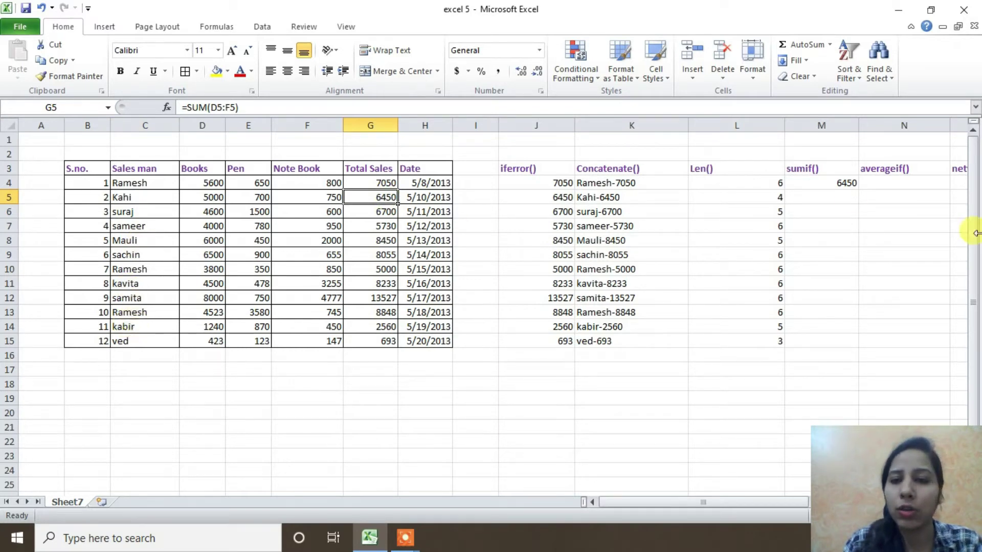
pyautogui.click(815, 182)
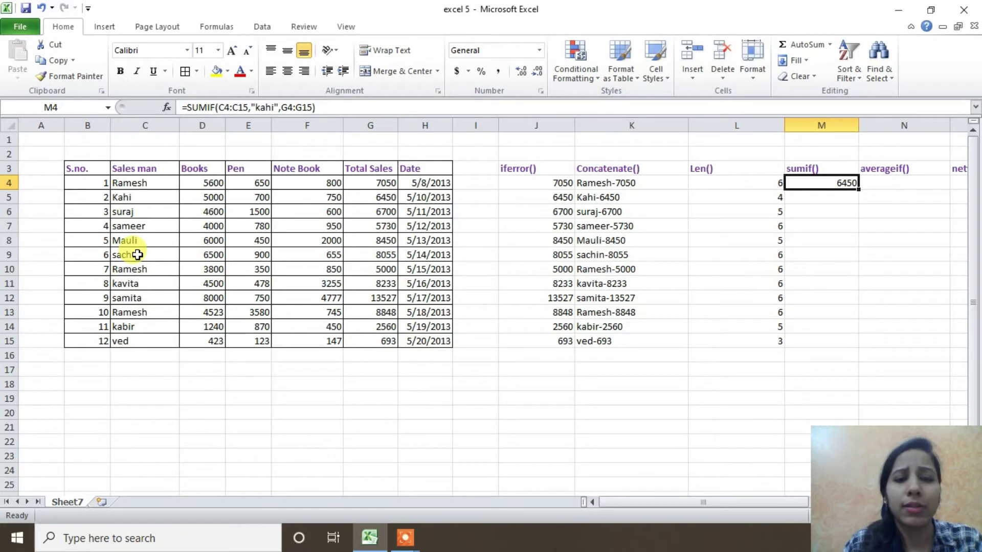
# - Start an AVERAGEIF formula in N4 under the averageif() heading
pyautogui.moveTo(625, 498); pyautogui.dragTo(705, 503)
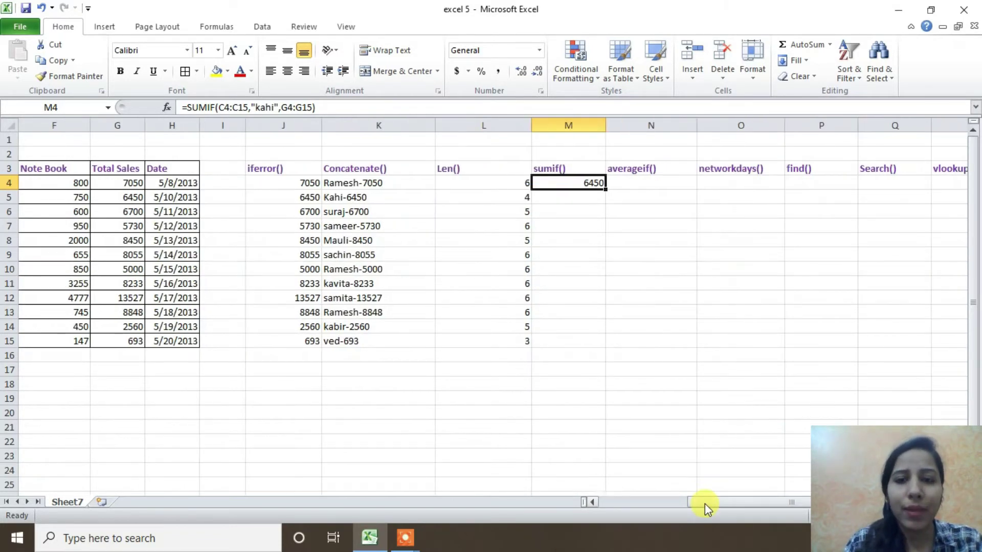
pyautogui.doubleClick(653, 180)
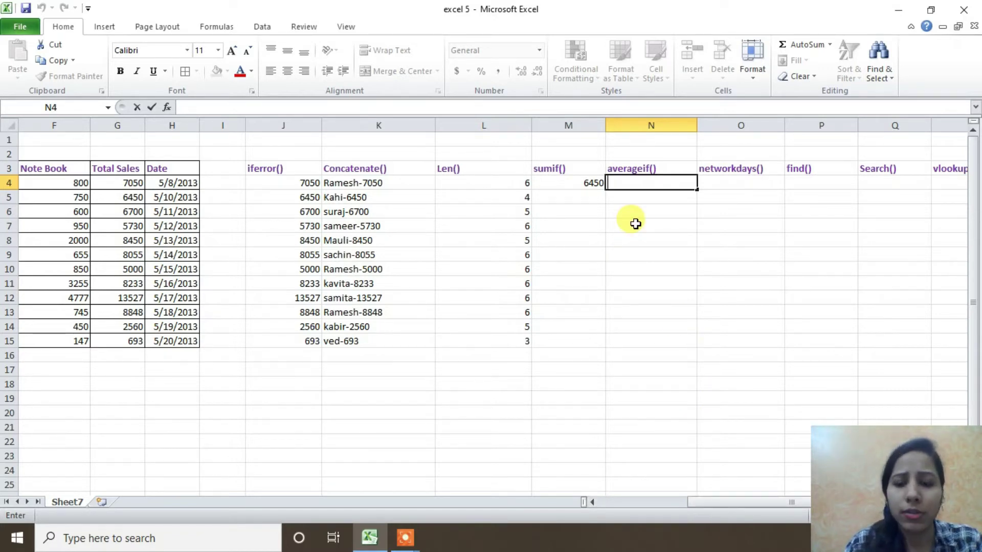
pyautogui.write('=ave')
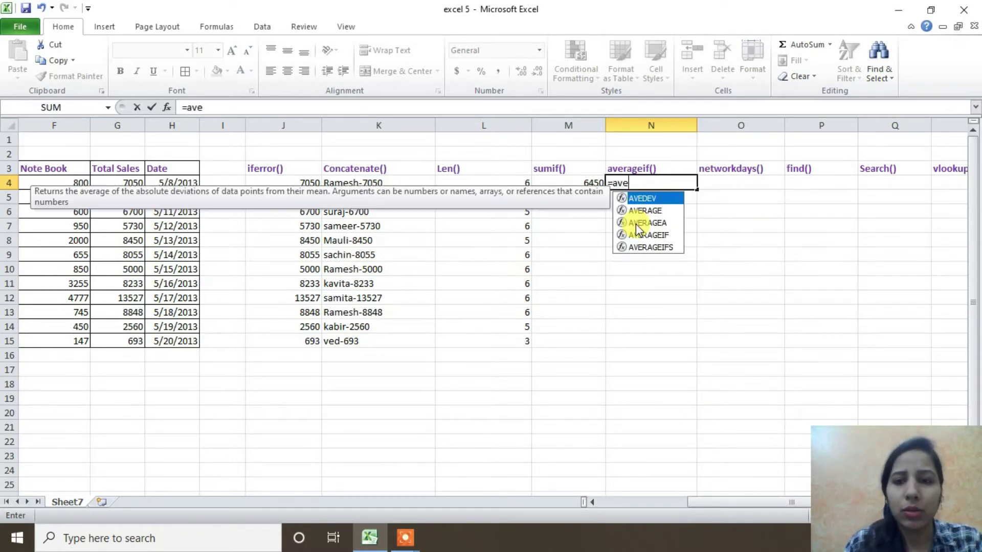
pyautogui.press('Down')
pyautogui.press('Down')
pyautogui.click(676, 182)
pyautogui.write('rag')
pyautogui.press('Down')
pyautogui.press('Down')
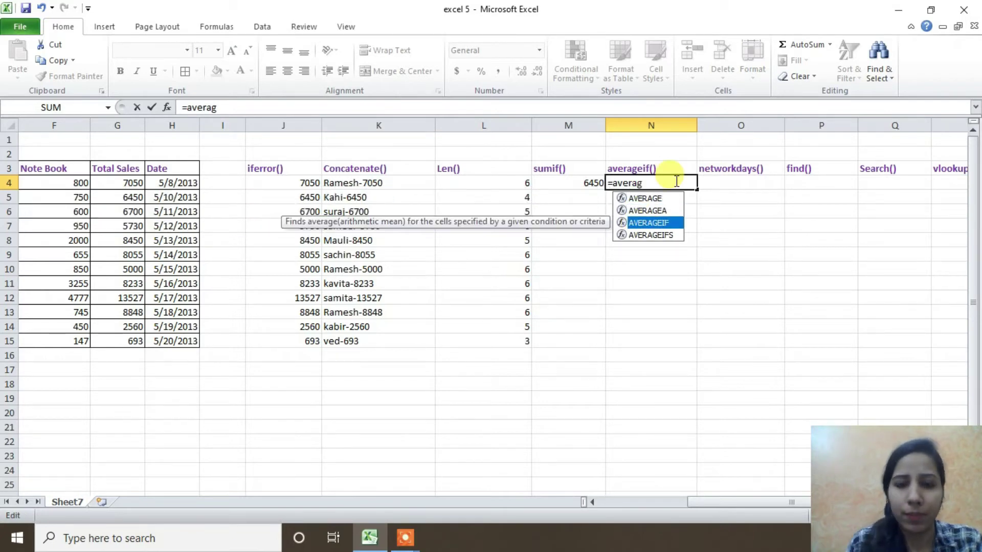
pyautogui.press('Tab')
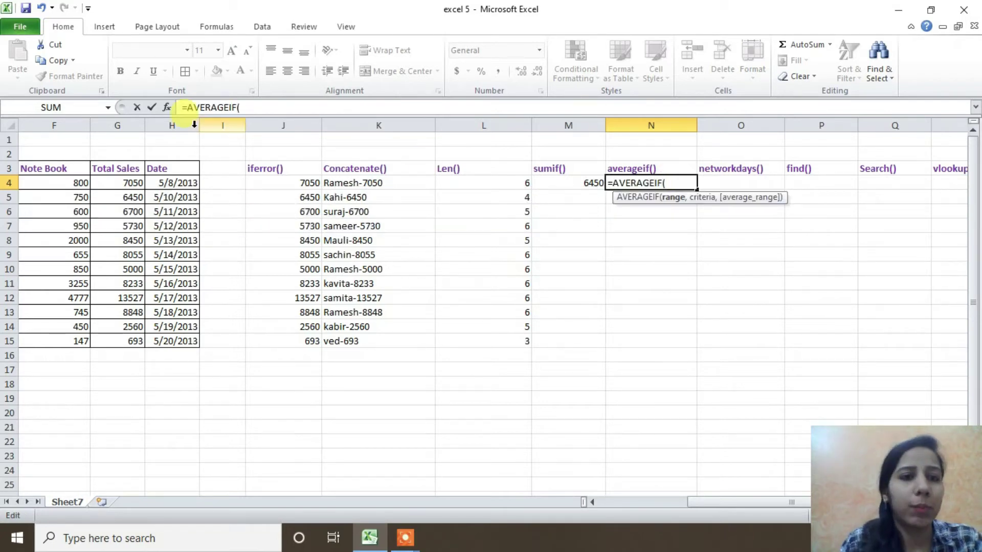
# - Set the AVERAGEIF range to the salesman names in C4:C15 in the function arguments
pyautogui.click(167, 108)
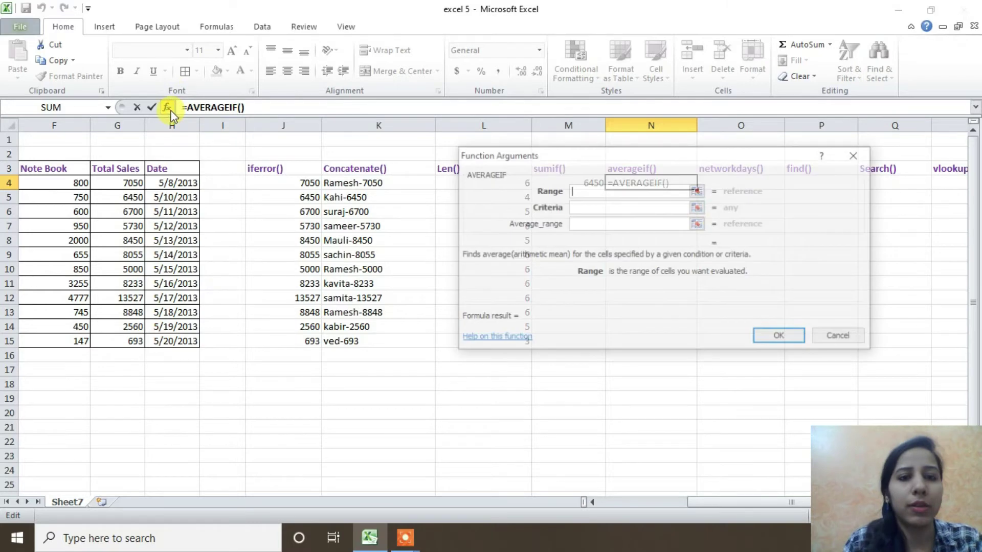
pyautogui.click(698, 192)
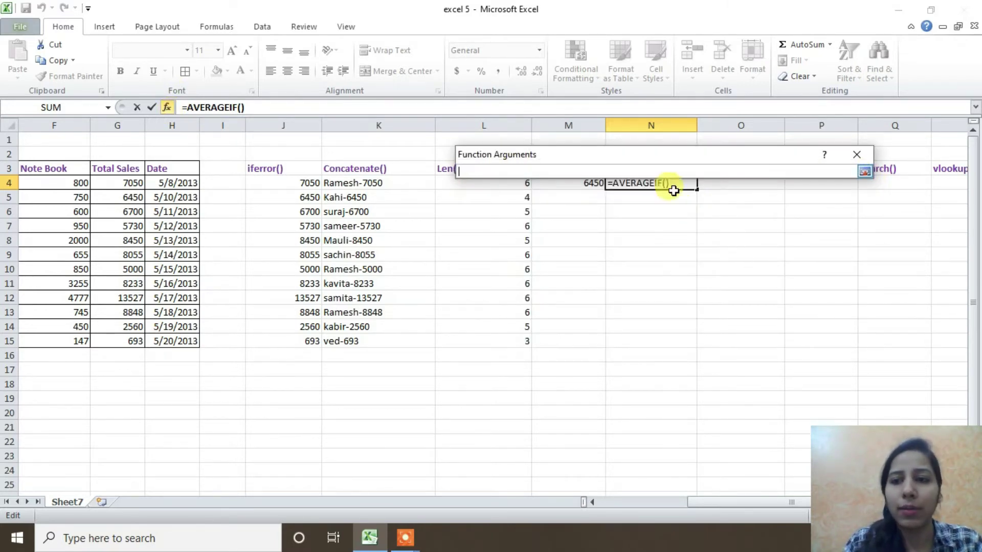
pyautogui.click(660, 507)
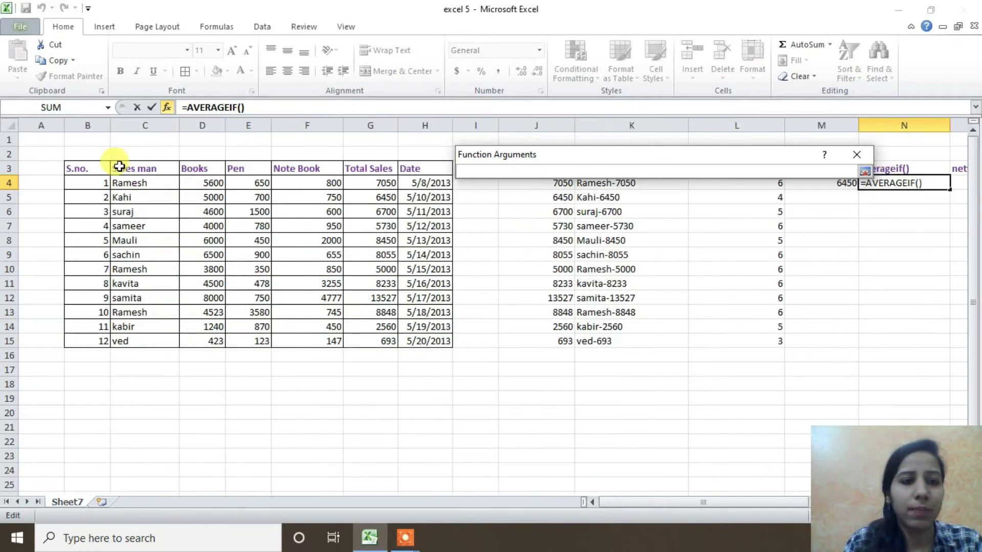
pyautogui.moveTo(131, 183); pyautogui.dragTo(141, 348)
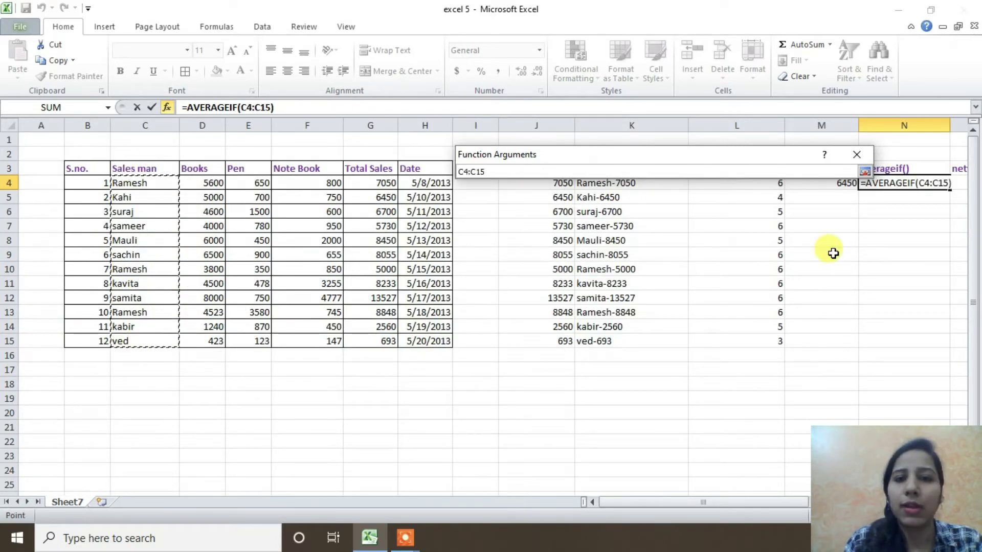
pyautogui.click(865, 172)
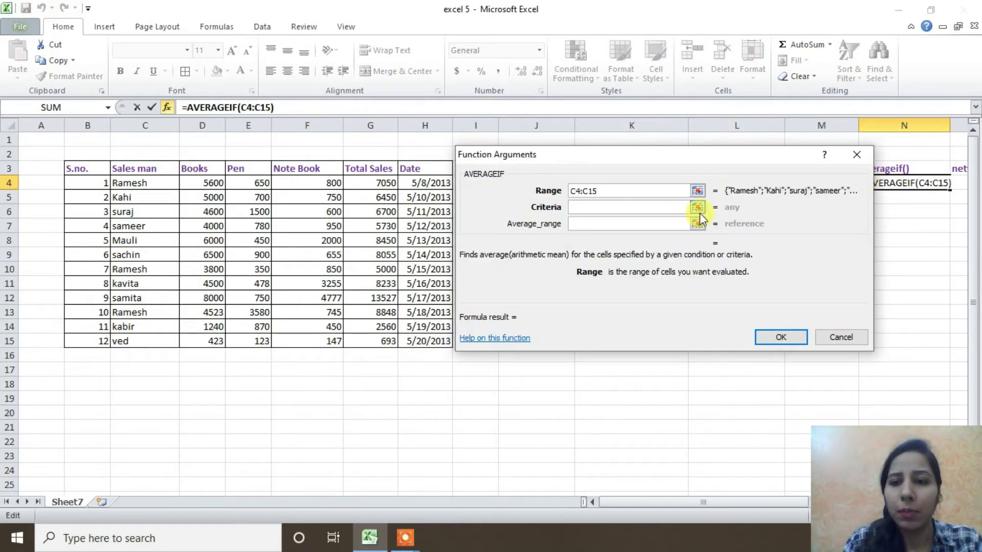
# - Set the AVERAGEIF criteria to the salesman's name from C4 and the average range to G4:G15, then complete the formula
pyautogui.click(671, 206)
pyautogui.write('"R')
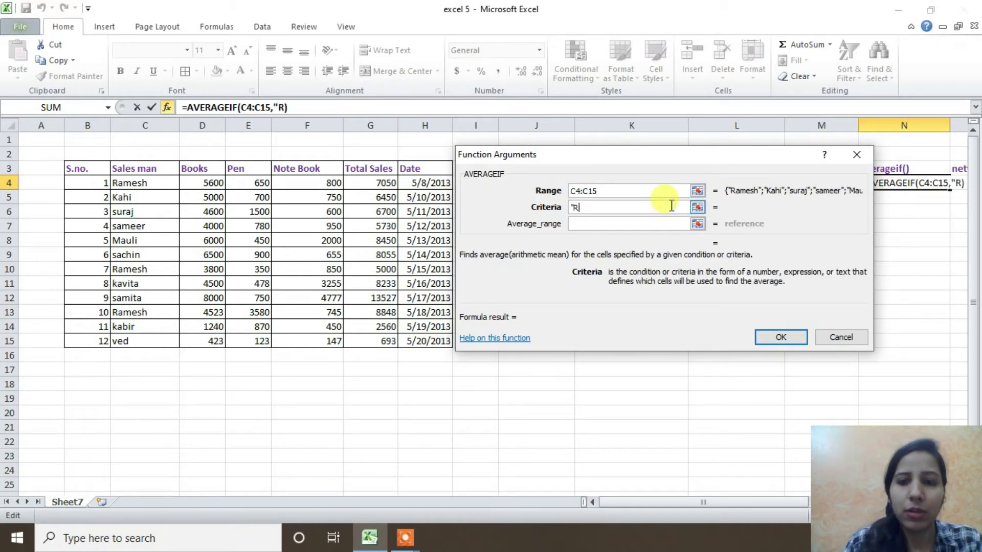
pyautogui.write('amesh"')
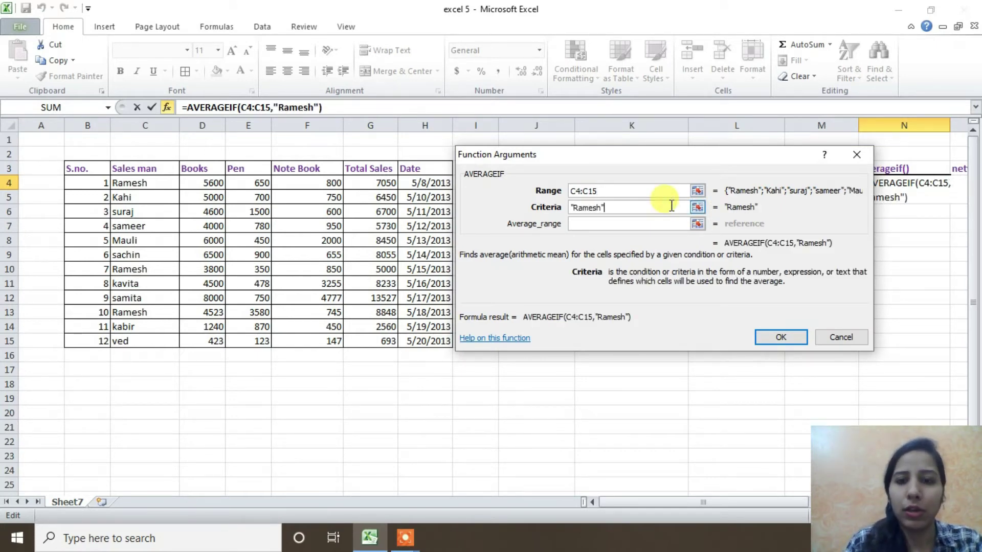
pyautogui.click(698, 224)
pyautogui.moveTo(380, 192); pyautogui.dragTo(374, 336)
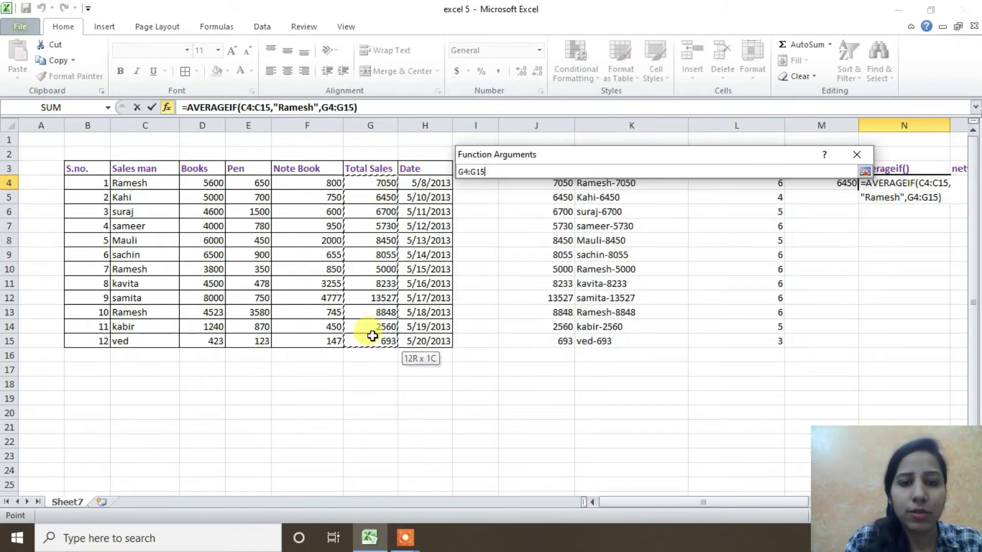
pyautogui.press('Return')
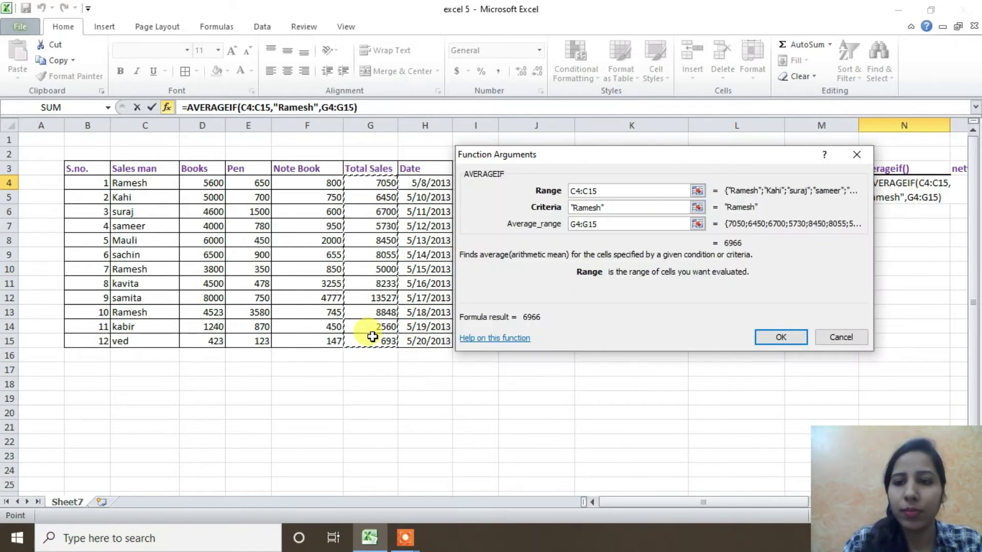
pyautogui.click(781, 336)
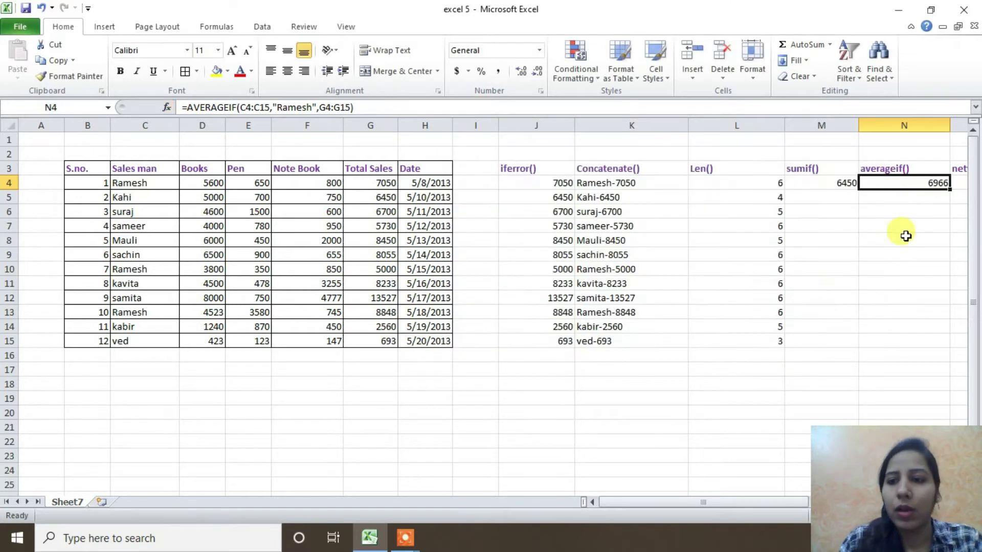
# - Review the function arguments of the AVERAGEIF formula in N4 without changing them
pyautogui.moveTo(695, 501); pyautogui.dragTo(741, 503)
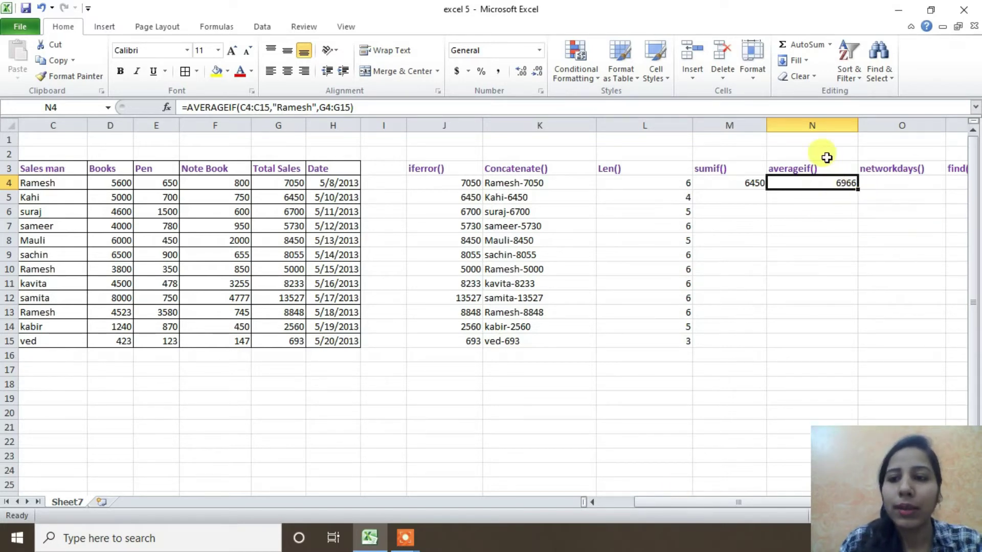
pyautogui.moveTo(667, 503); pyautogui.dragTo(621, 500)
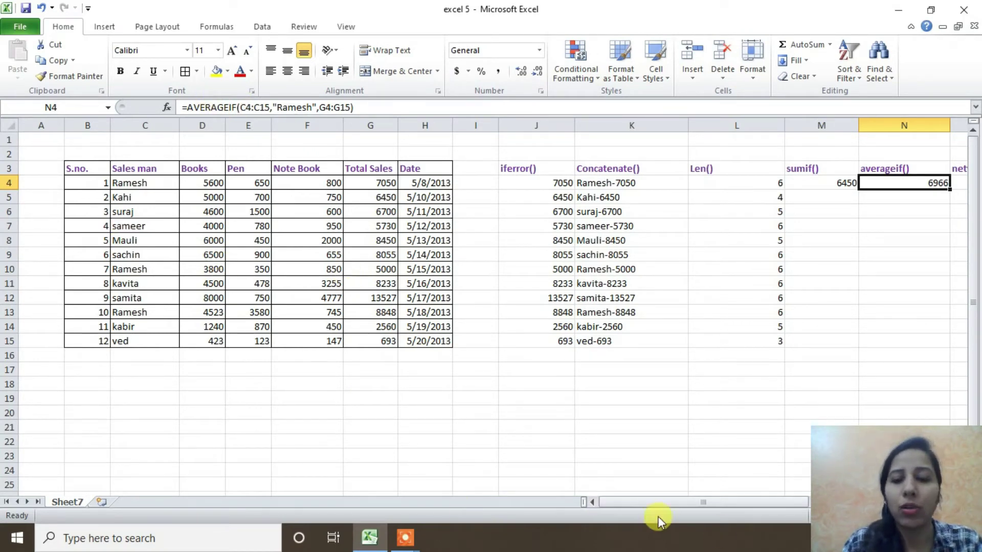
pyautogui.click(167, 109)
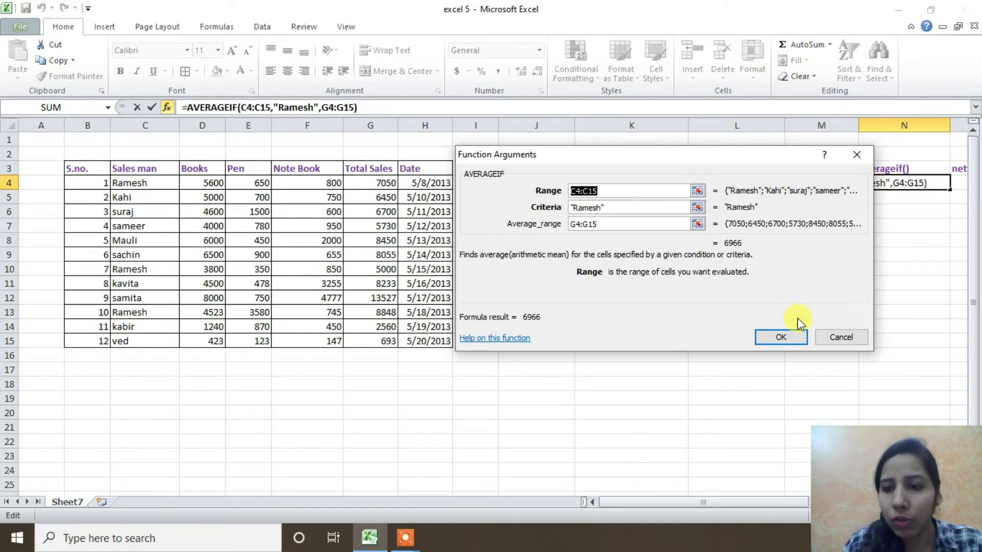
pyautogui.click(781, 339)
# - Start a NETWORKDAYS formula in O4 under the networkdays() heading
pyautogui.moveTo(716, 503); pyautogui.dragTo(792, 504)
pyautogui.click(802, 184)
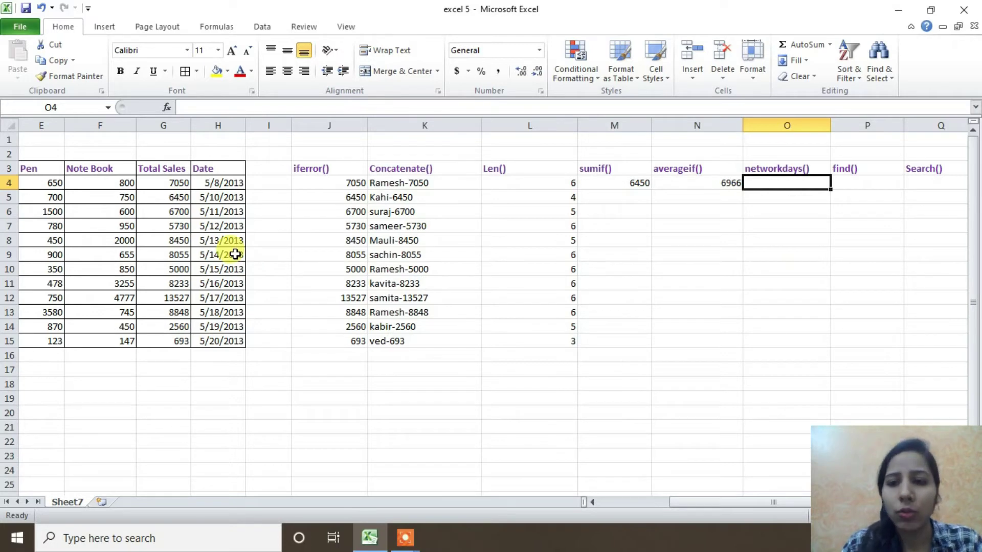
pyautogui.click(220, 186)
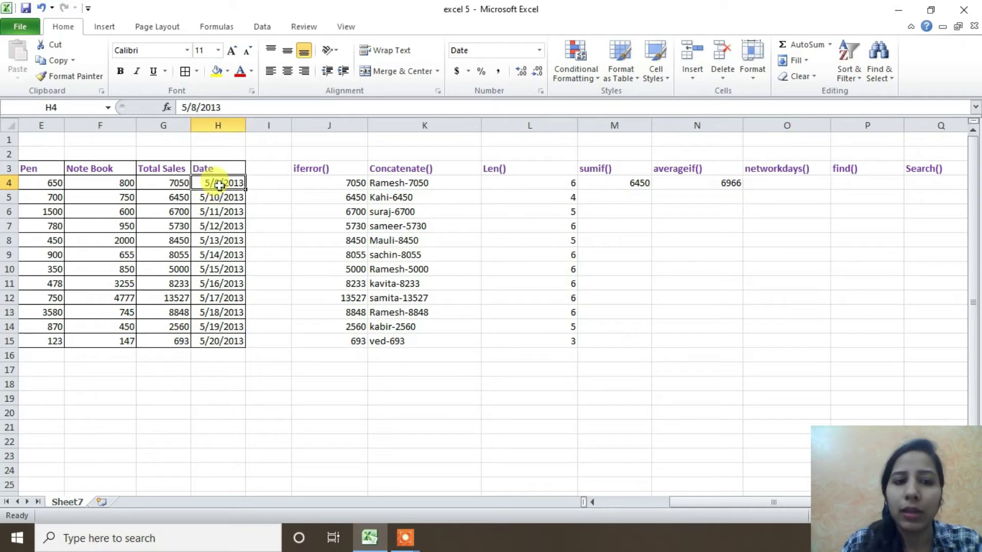
pyautogui.click(224, 226)
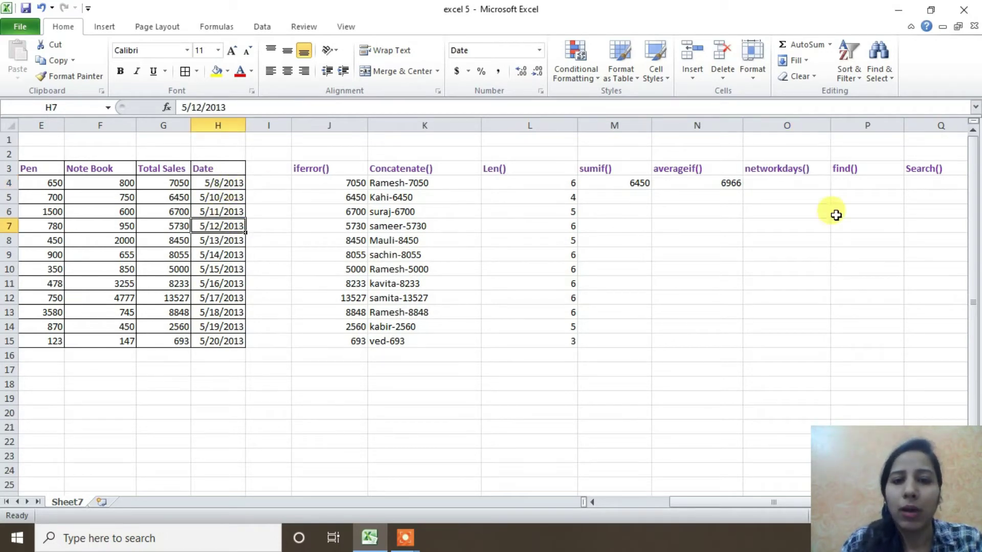
pyautogui.click(771, 185)
pyautogui.write('=')
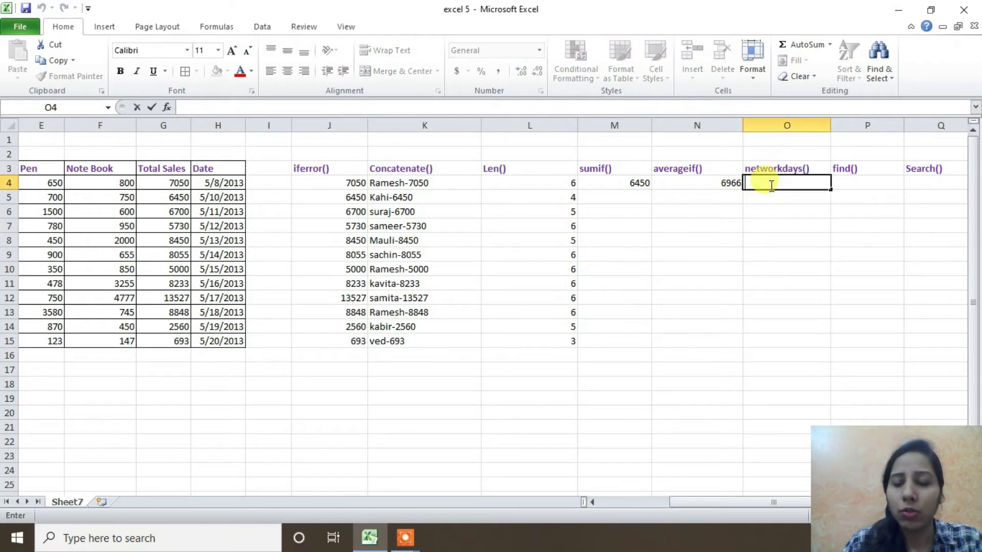
pyautogui.write('ne')
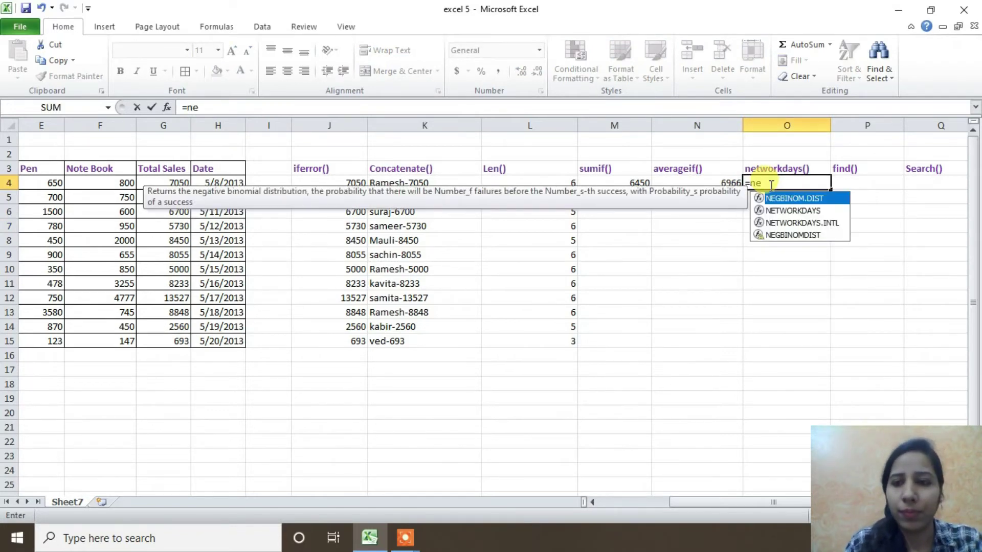
pyautogui.press('Down')
pyautogui.press('Tab')
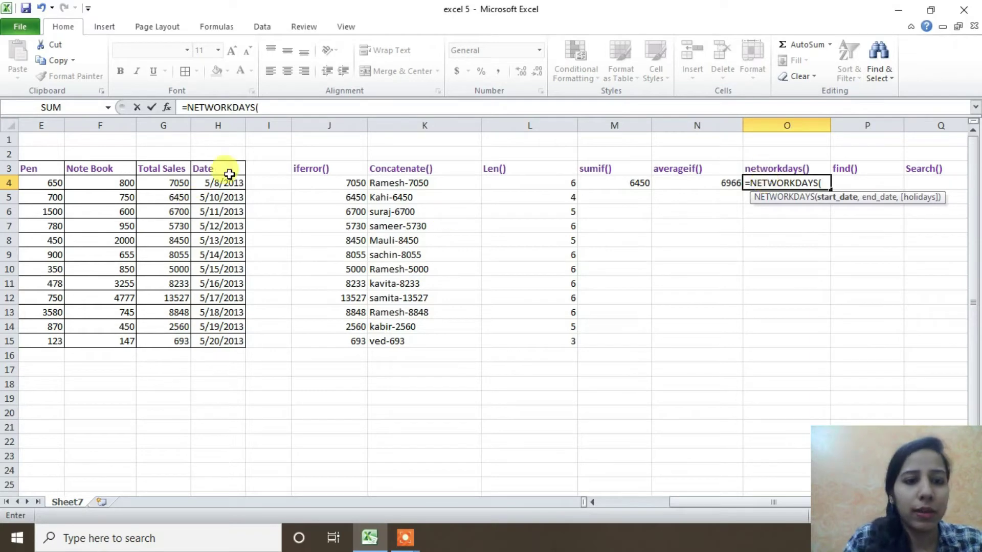
# - Use H4 as the NETWORKDAYS start date and H12 as the end date, and complete the formula
pyautogui.click(226, 188)
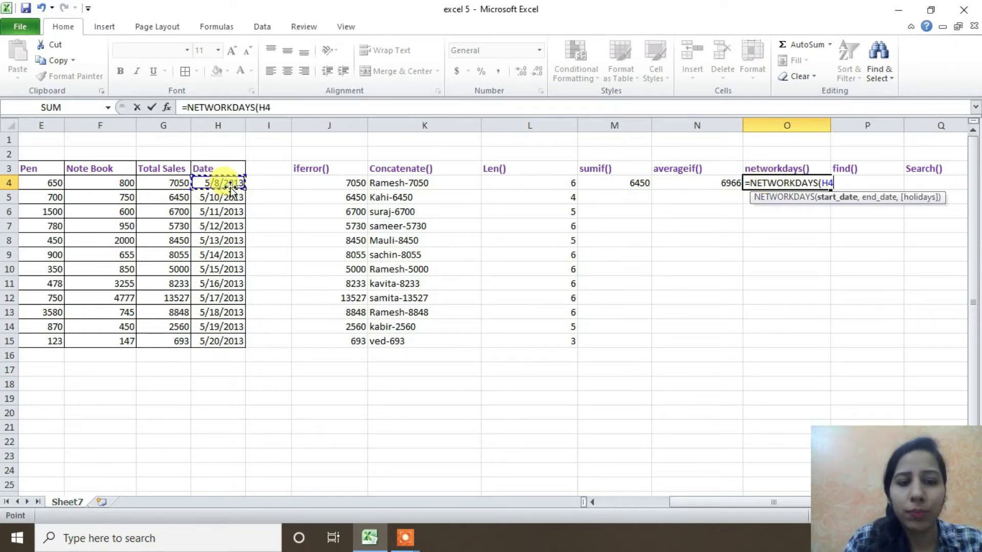
pyautogui.write(',')
pyautogui.click(242, 302)
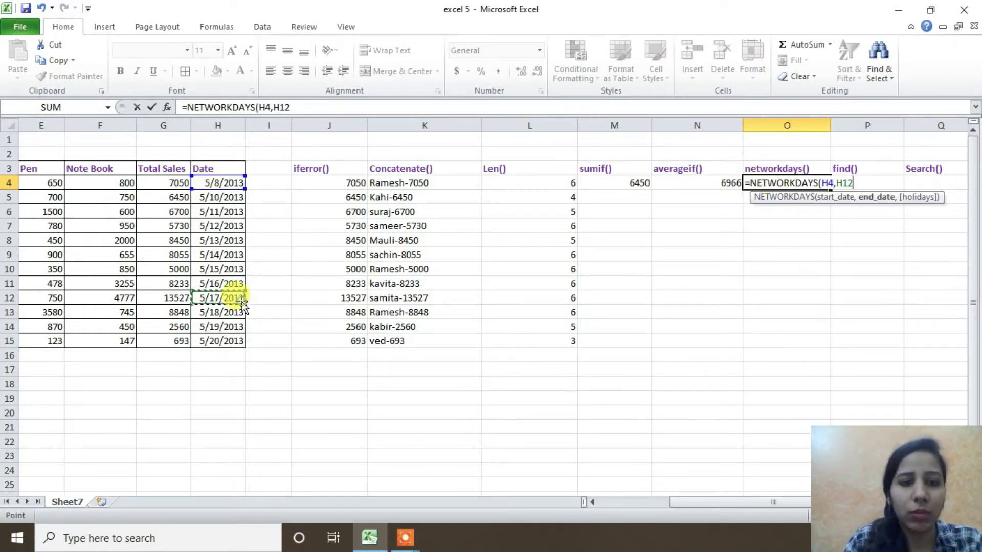
pyautogui.press('Return')
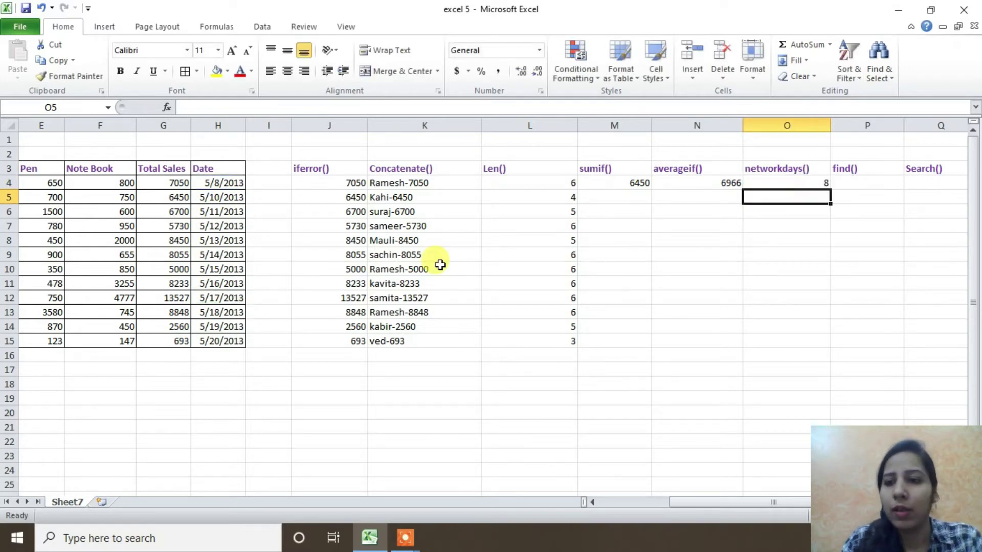
# - Inspect which date cells the NETWORKDAYS formula in O4 refers to
pyautogui.click(793, 185)
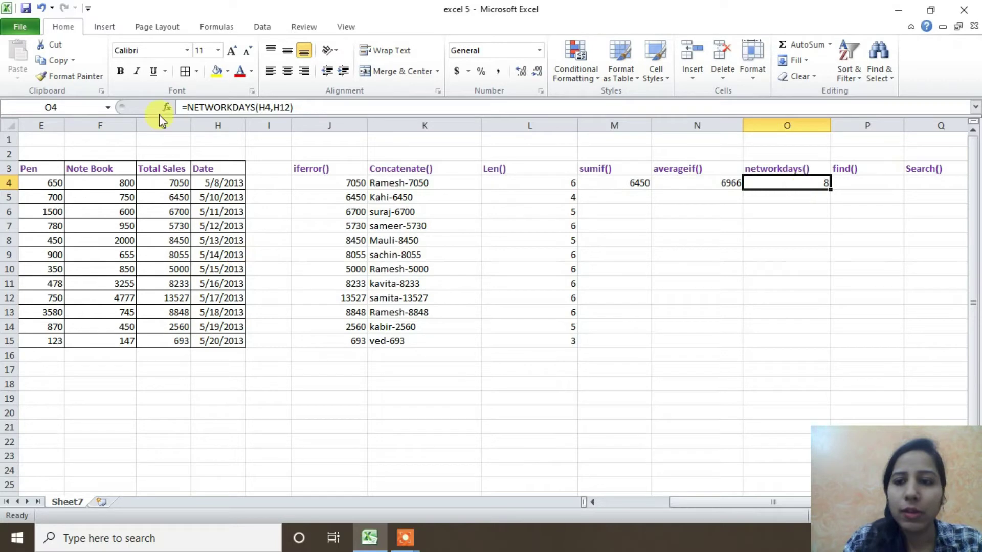
pyautogui.click(302, 107)
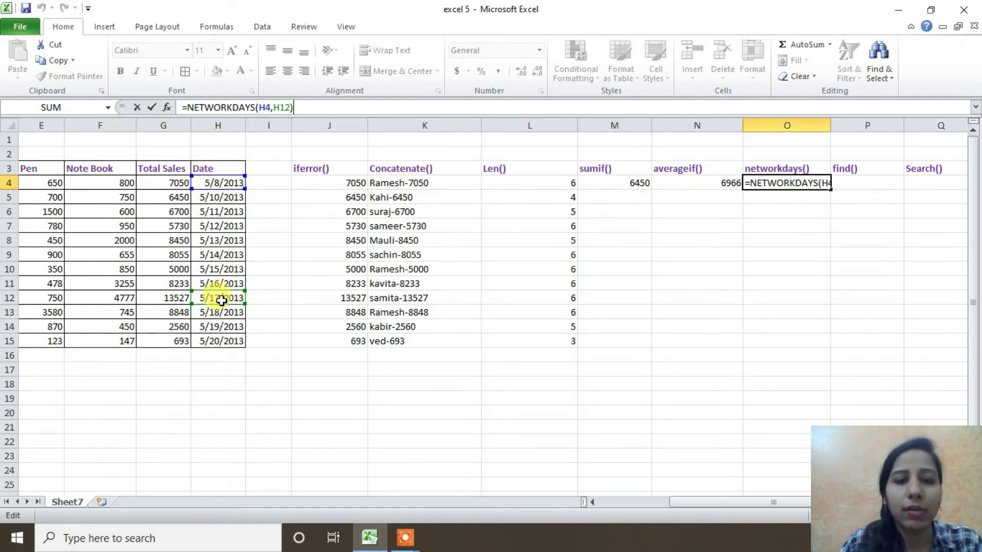
pyautogui.press('Return')
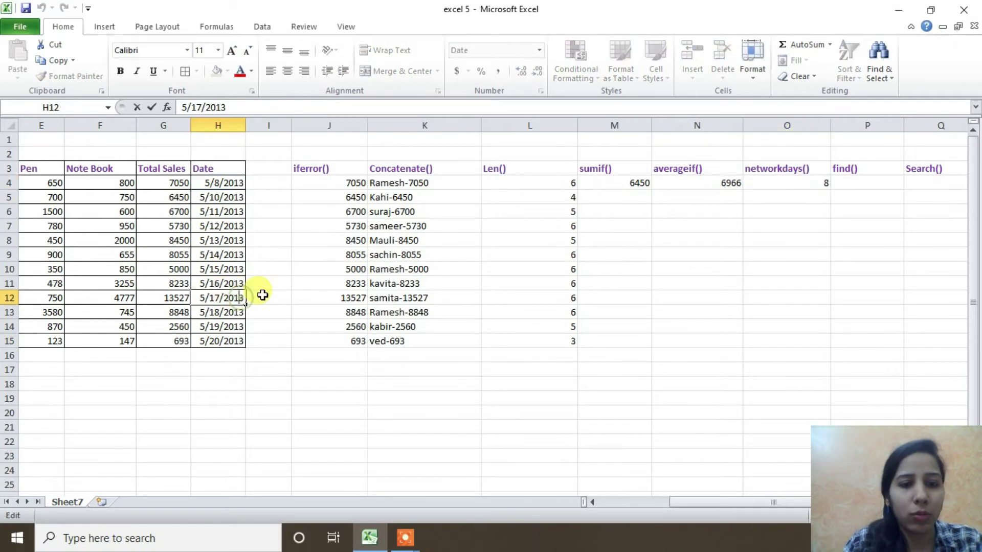
# - Change the date in H12 to 6/17/2013
pyautogui.click(205, 298)
pyautogui.press('BackSpace')
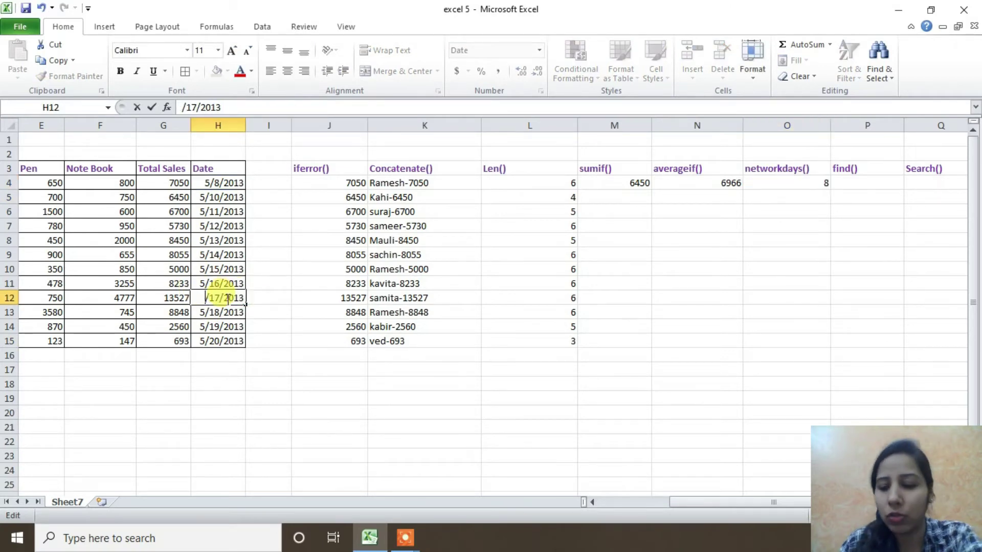
pyautogui.write('6')
pyautogui.press('Return')
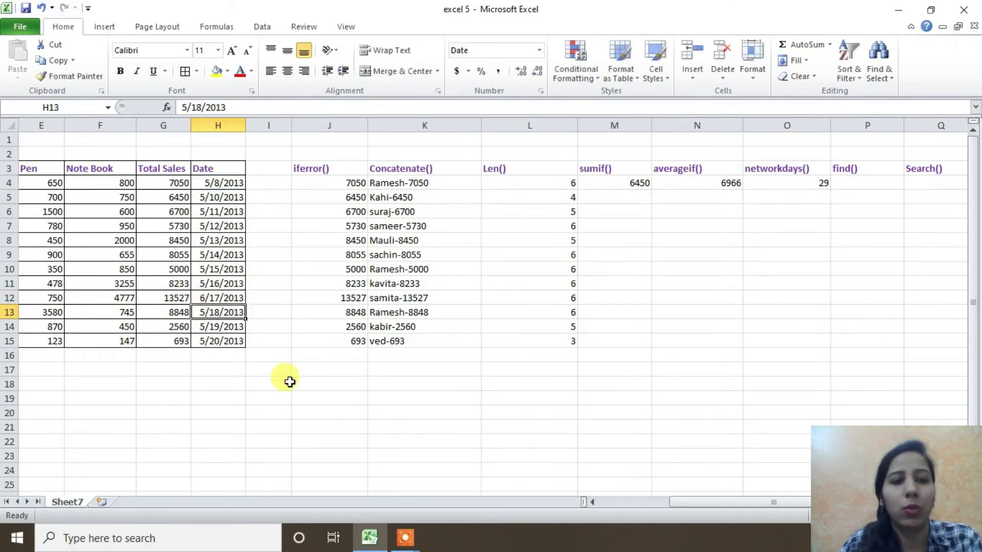
# - Examine the NETWORKDAYS result and formula in O4 against the start and end dates in the Date column
pyautogui.click(799, 186)
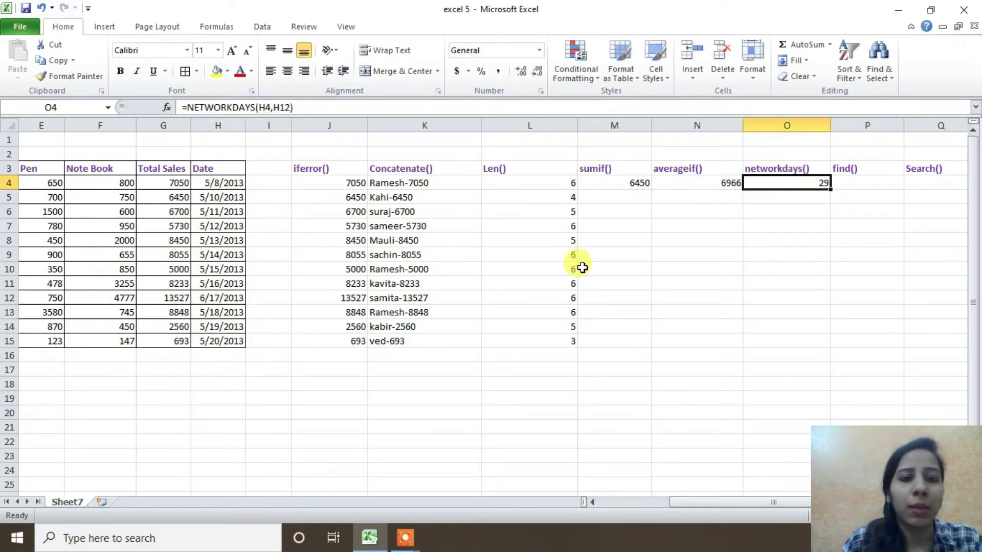
pyautogui.moveTo(716, 503); pyautogui.dragTo(663, 504)
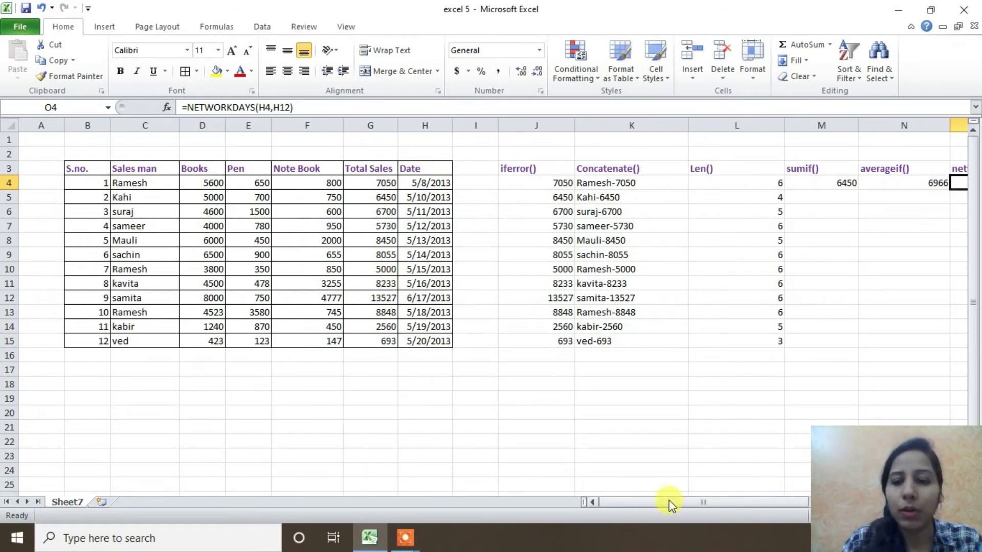
pyautogui.moveTo(672, 505); pyautogui.dragTo(778, 510)
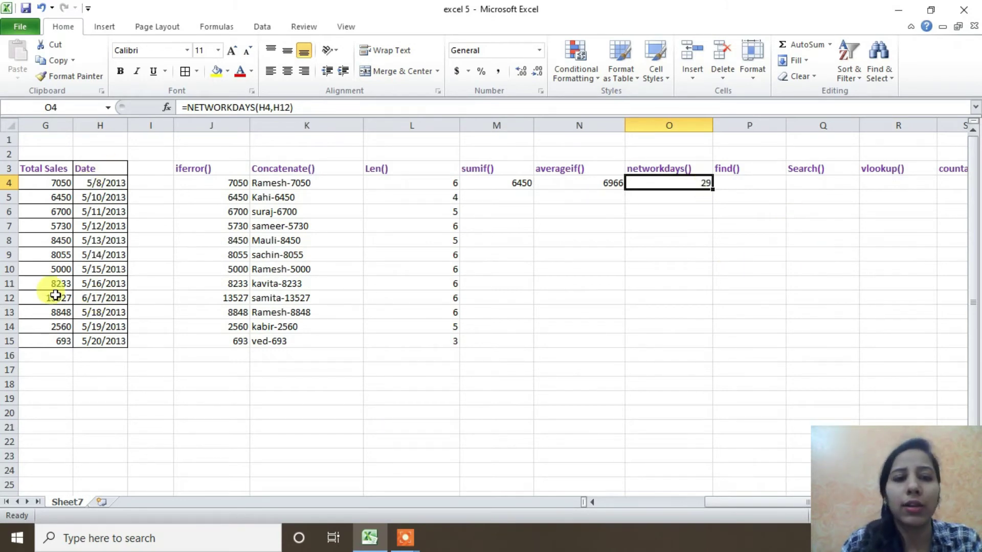
pyautogui.click(108, 184)
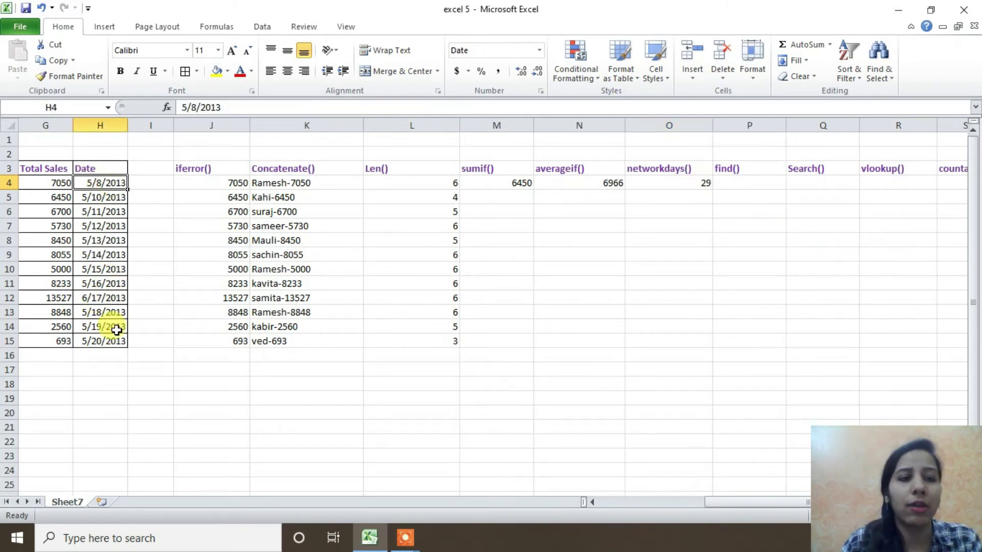
pyautogui.click(117, 288)
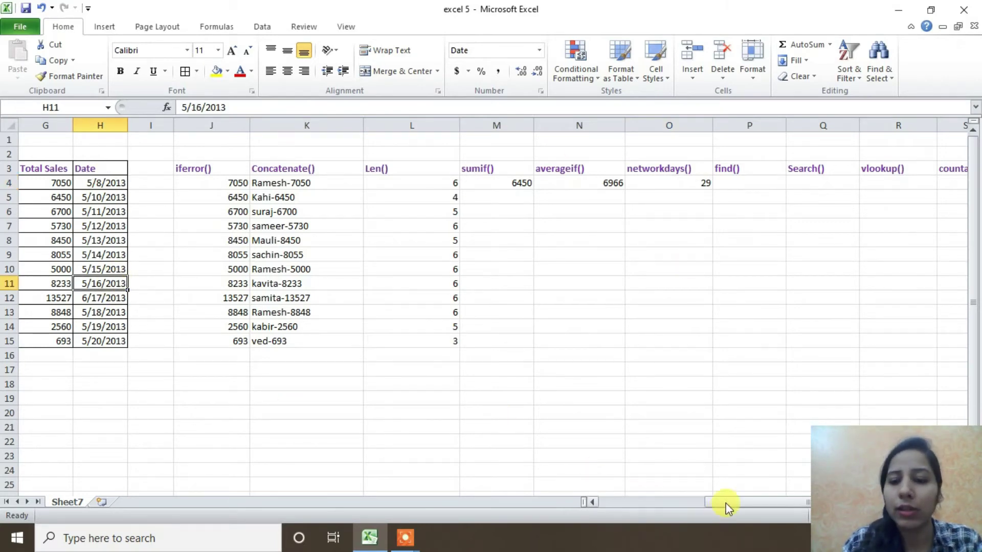
pyautogui.doubleClick(689, 185)
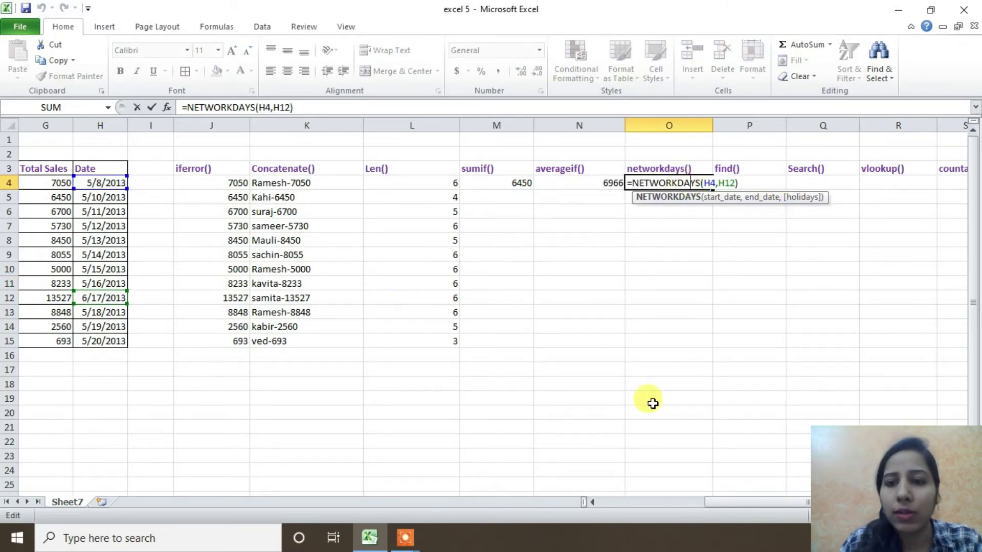
pyautogui.click(647, 506)
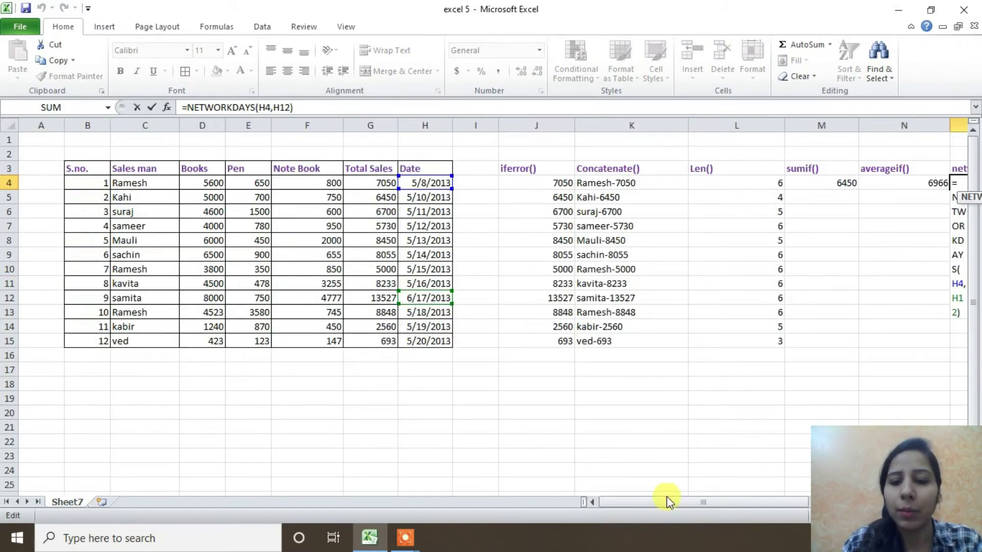
pyautogui.moveTo(638, 505); pyautogui.dragTo(739, 490)
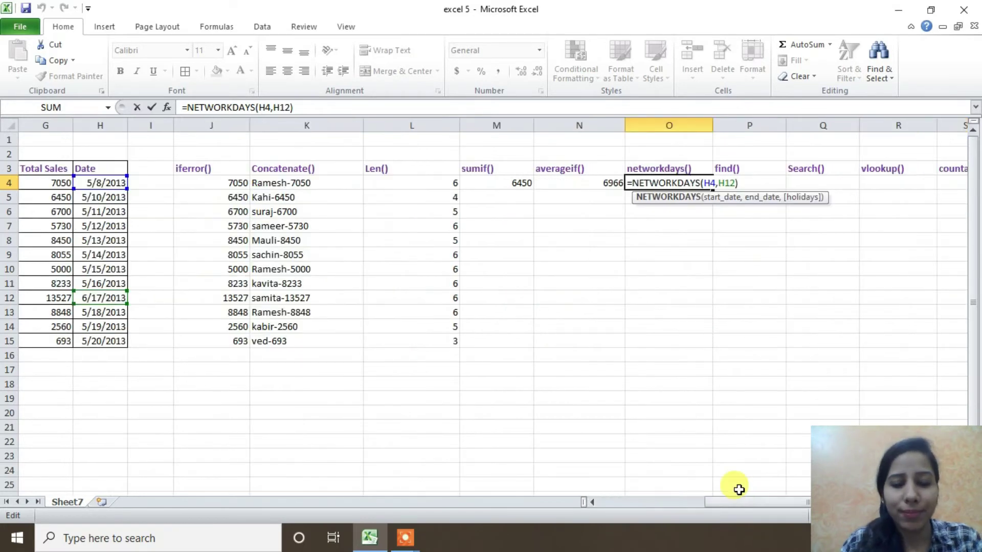
pyautogui.click(740, 183)
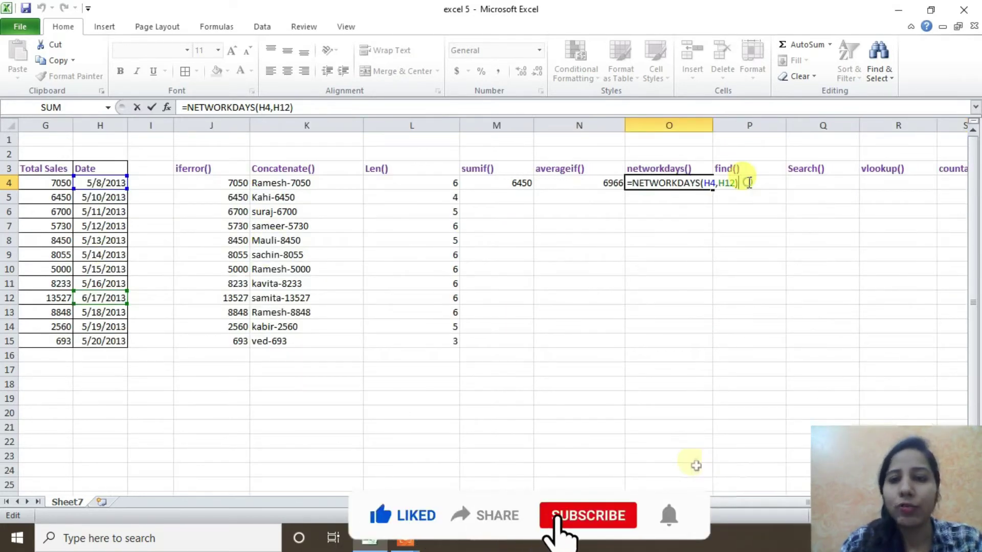
pyautogui.press('Return')
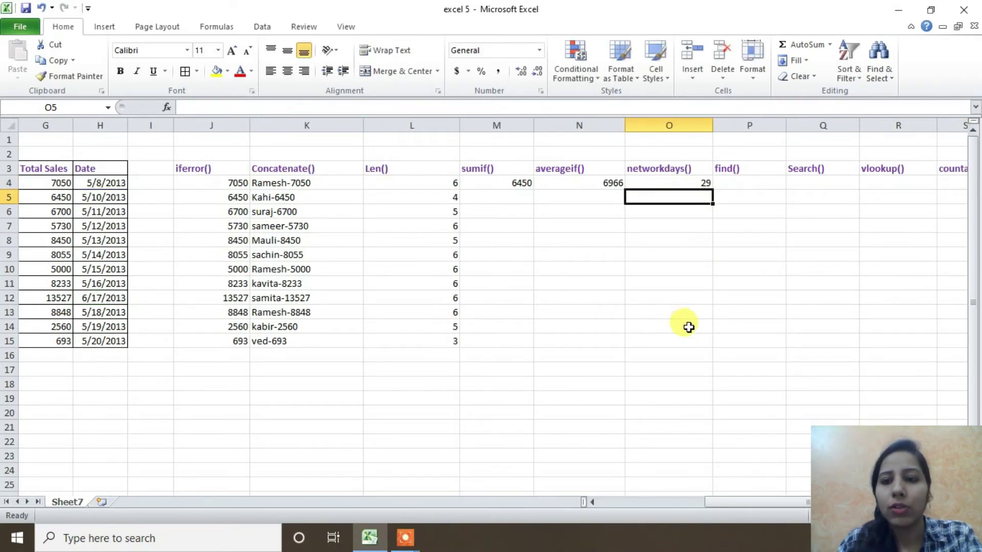
# - Start a FIND formula in P4 with "R" as the text to find
pyautogui.click(728, 185)
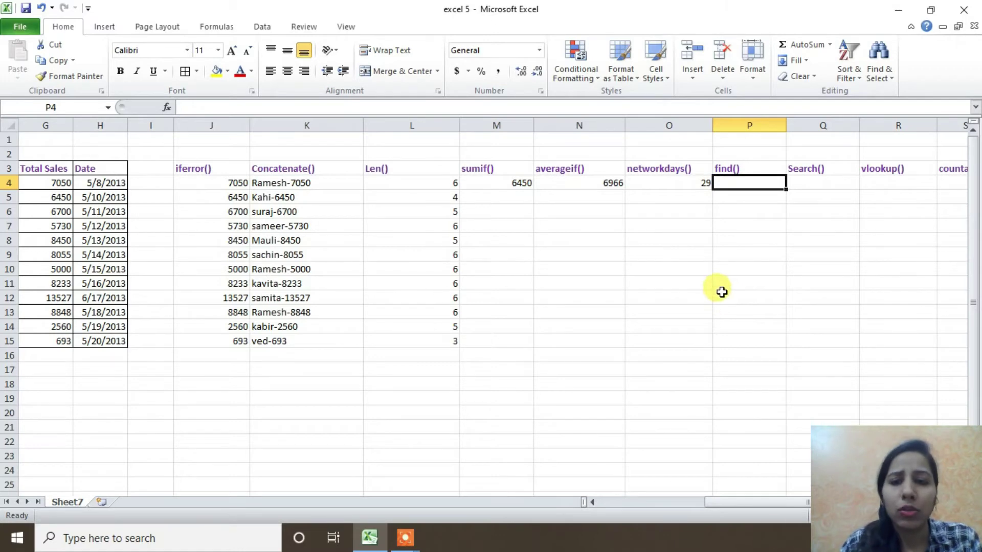
pyautogui.moveTo(724, 499); pyautogui.dragTo(620, 505)
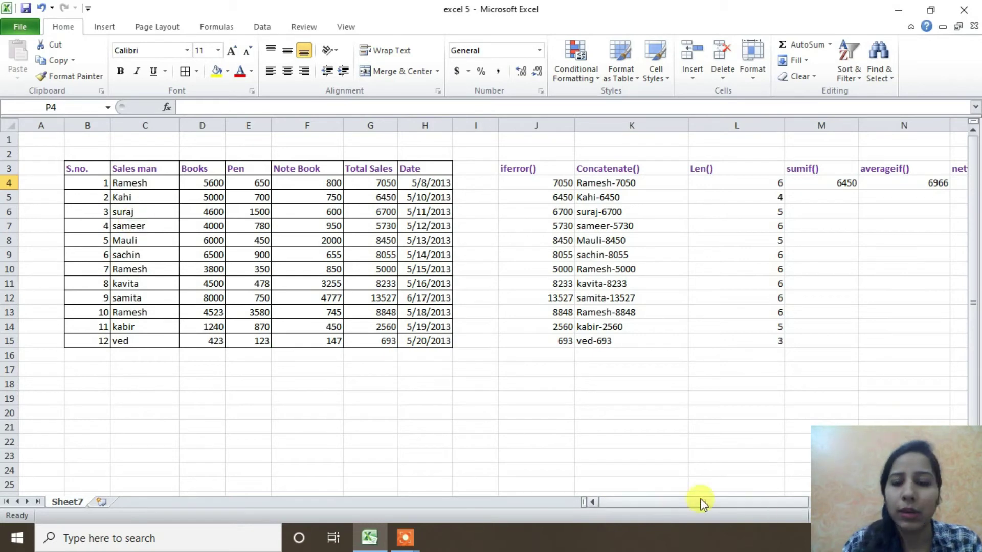
pyautogui.moveTo(701, 504); pyautogui.dragTo(818, 504)
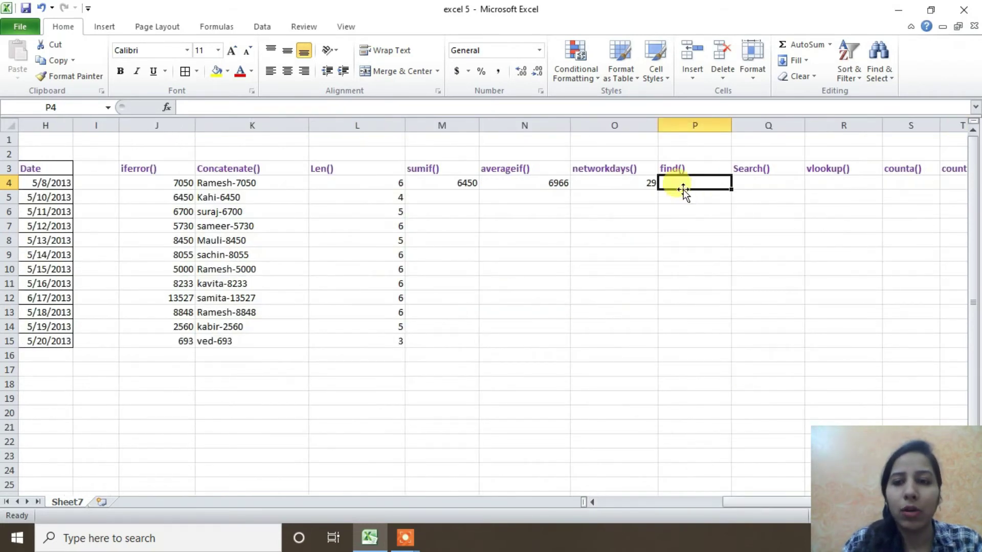
pyautogui.doubleClick(683, 184)
pyautogui.write('=')
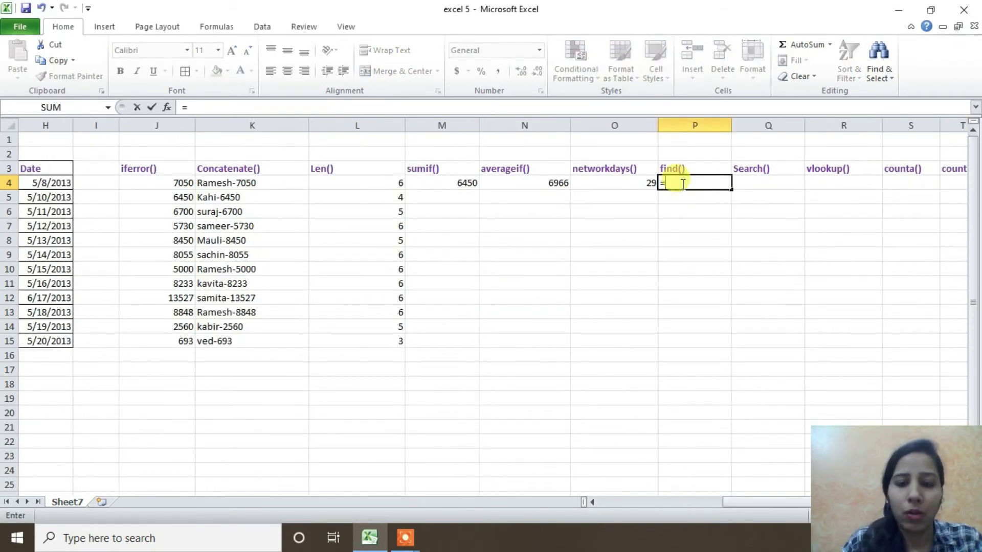
pyautogui.write('find(')
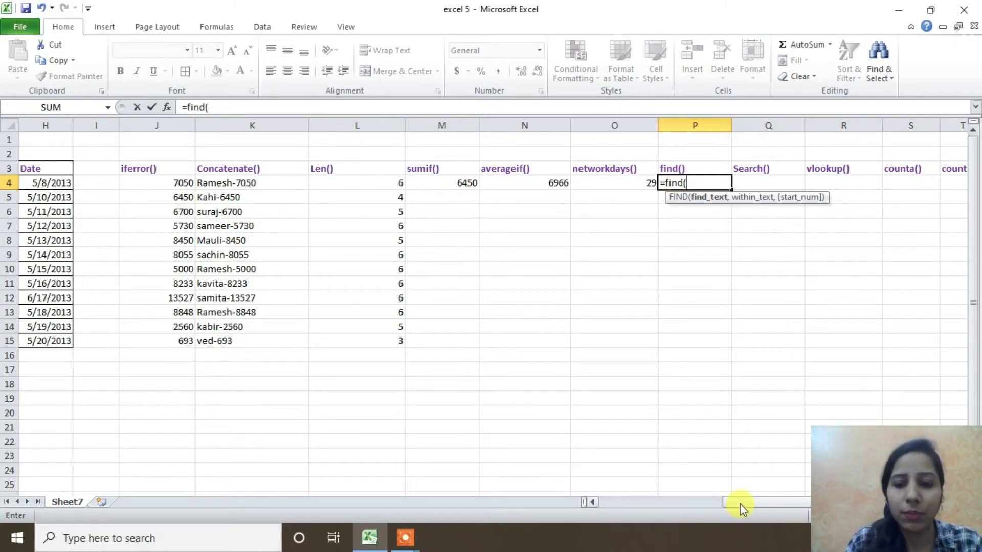
pyautogui.moveTo(741, 504)
pyautogui.mouseDown()
pyautogui.moveTo(608, 512)
pyautogui.moveTo(754, 500)
pyautogui.mouseUp()
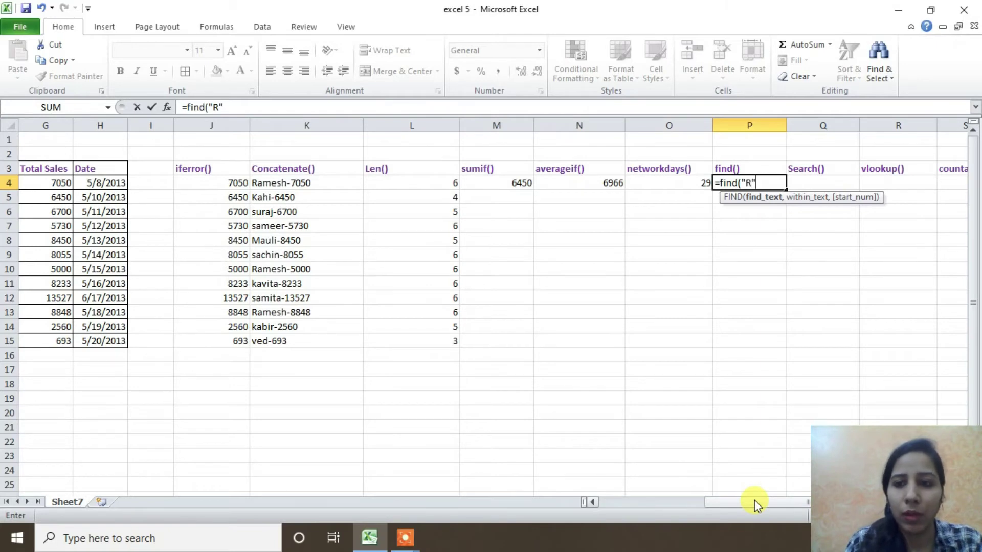
pyautogui.write(',')
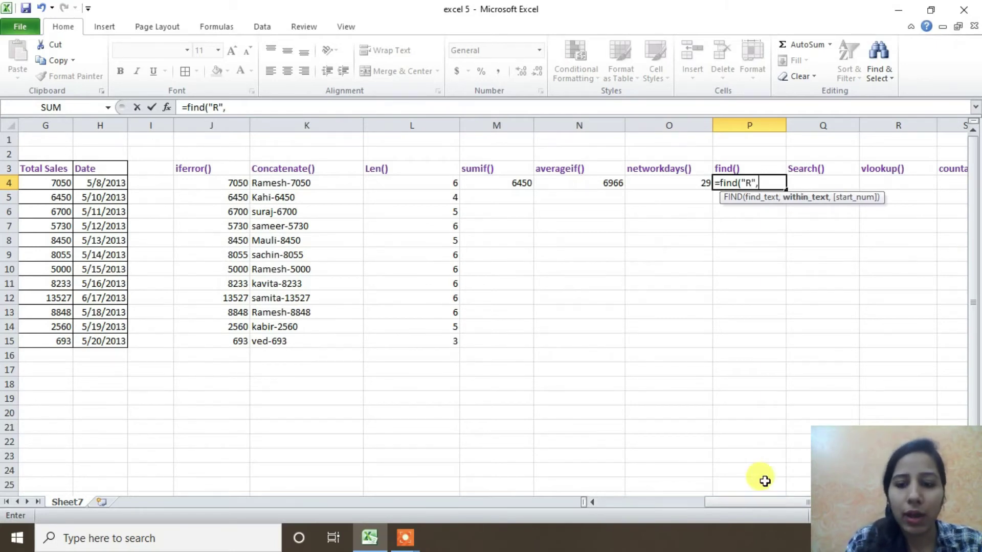
# - Use C4 as the text to look within and 1 as the start number, and complete the FIND formula
pyautogui.click(617, 503)
pyautogui.click(234, 107)
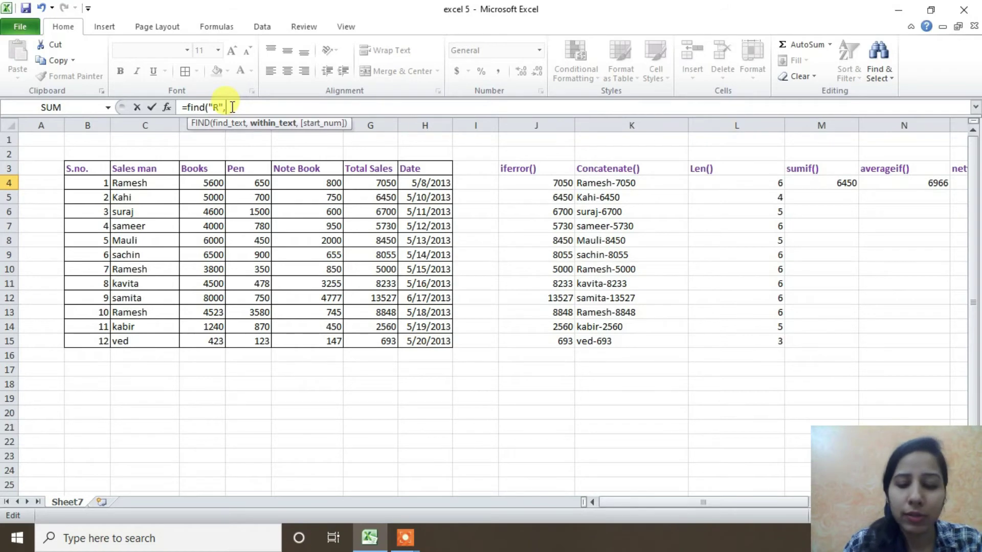
pyautogui.click(134, 184)
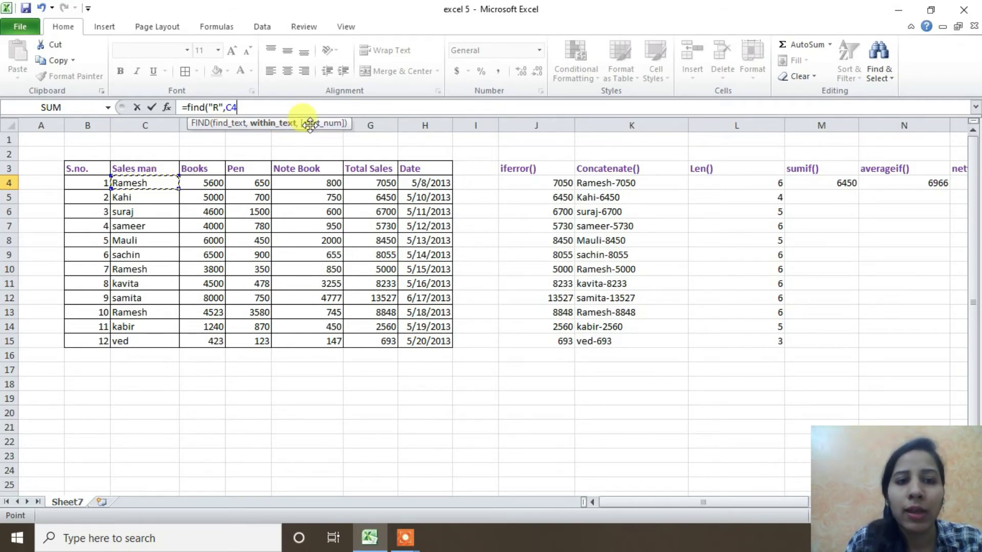
pyautogui.write(',')
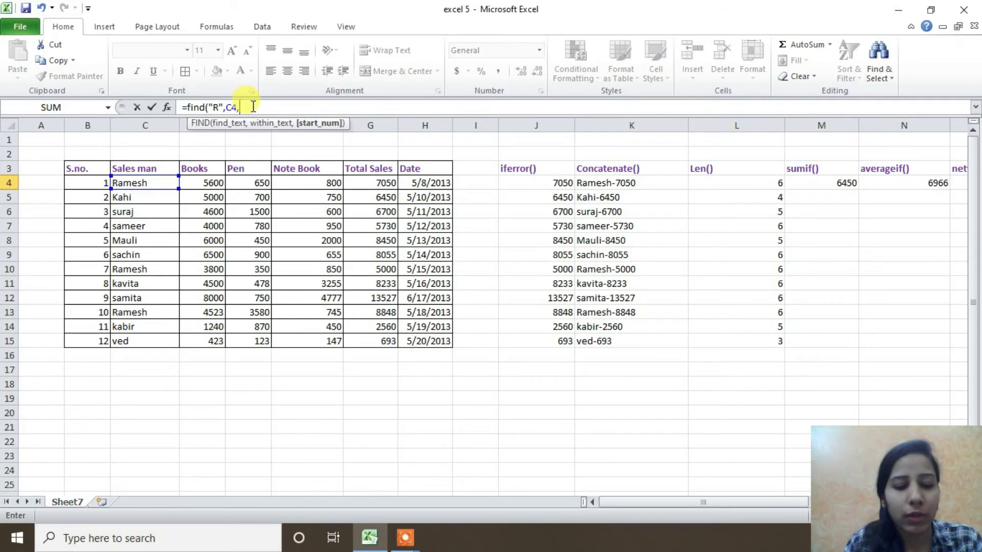
pyautogui.write('1')
pyautogui.press('Return')
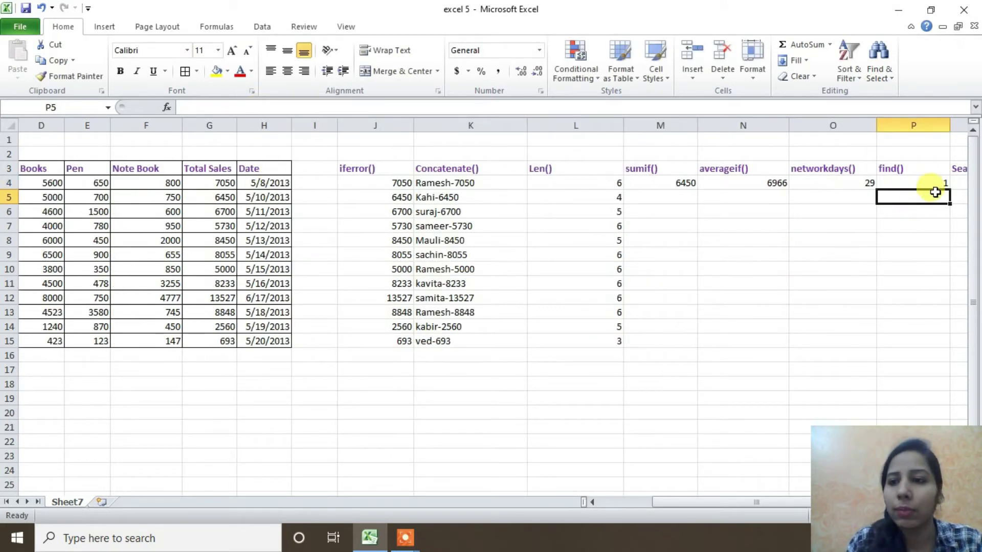
# - Change the start number of the FIND formula in P4 to 2
pyautogui.moveTo(659, 503); pyautogui.dragTo(607, 504)
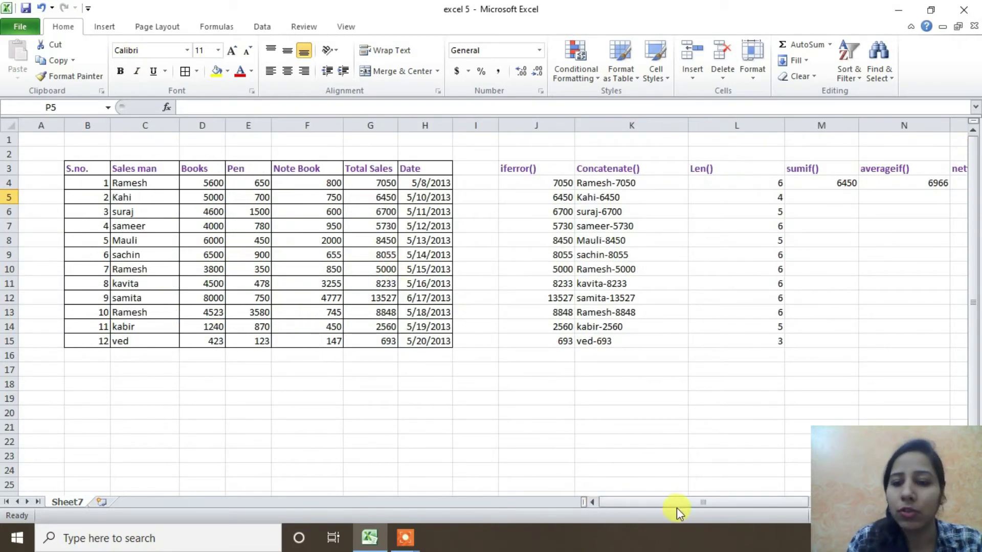
pyautogui.moveTo(678, 506); pyautogui.dragTo(748, 506)
pyautogui.click(870, 183)
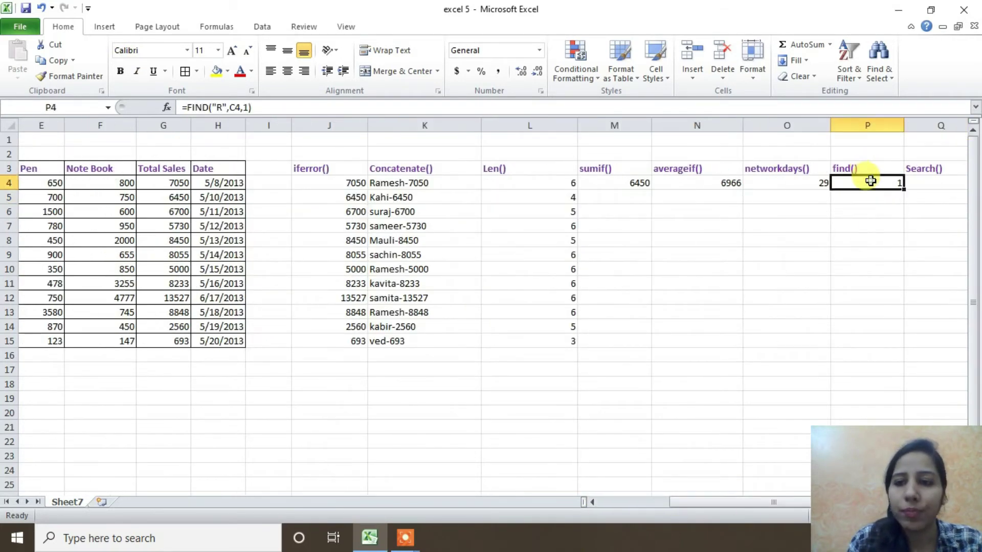
pyautogui.click(246, 108)
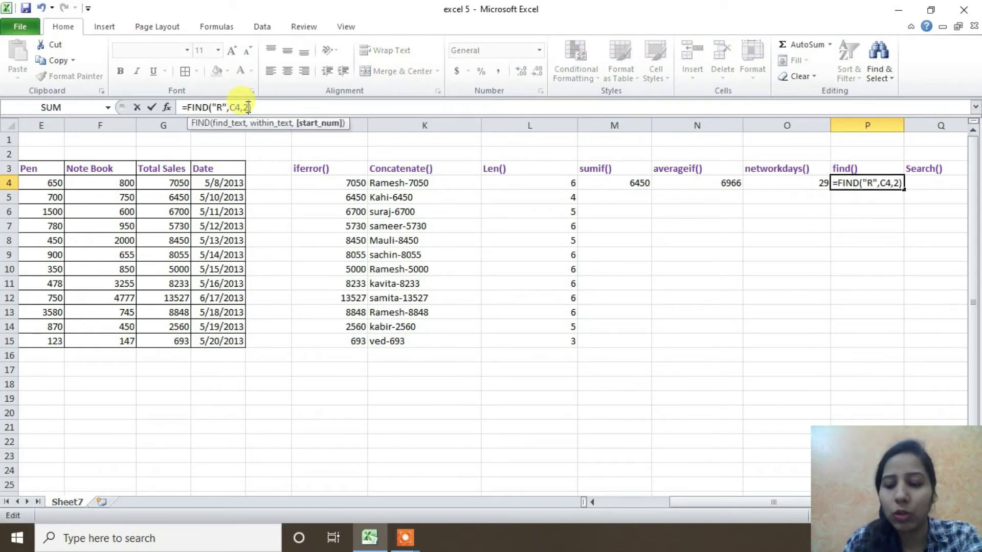
pyautogui.write('2')
pyautogui.press('Return')
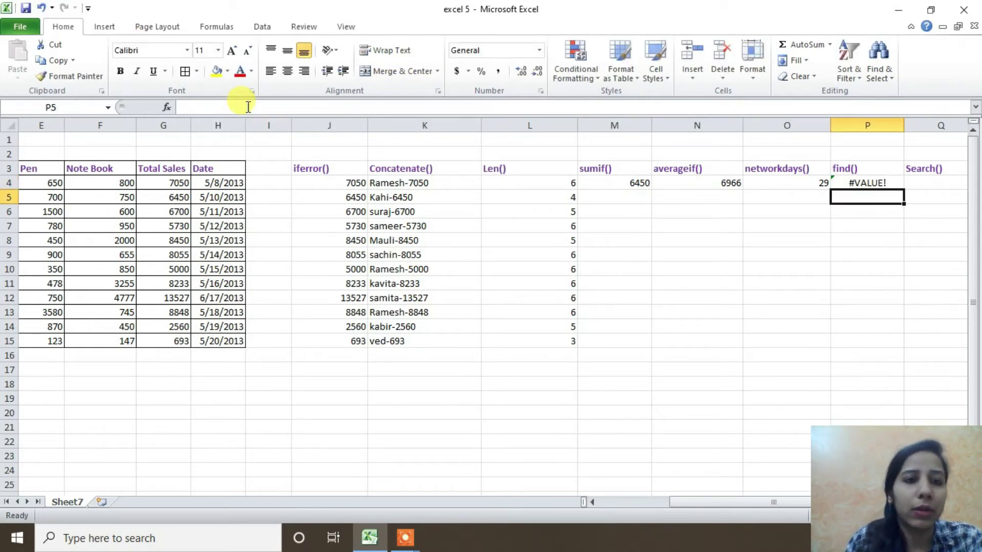
# - Change the text to find in P4's FIND formula to lowercase "m"
pyautogui.click(868, 185)
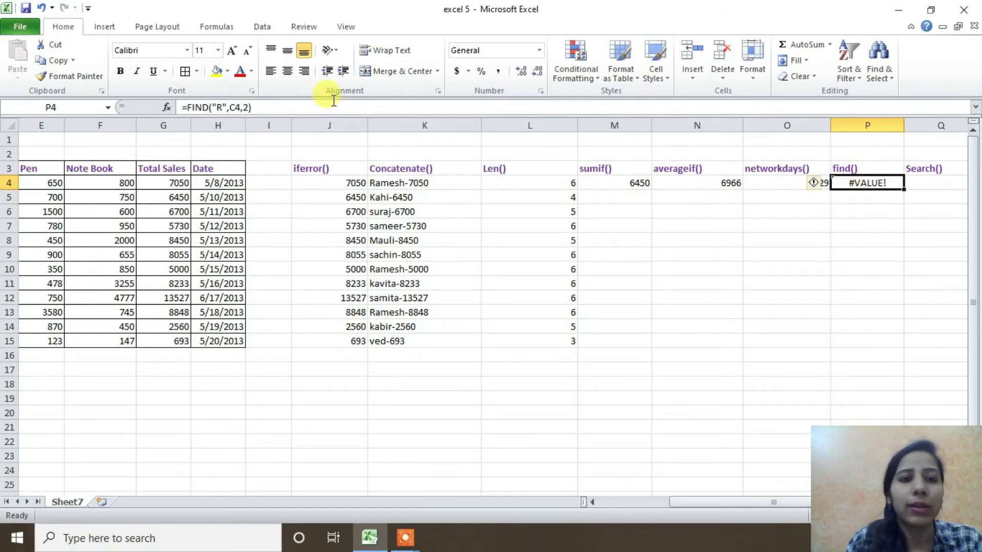
pyautogui.moveTo(674, 506); pyautogui.dragTo(580, 515)
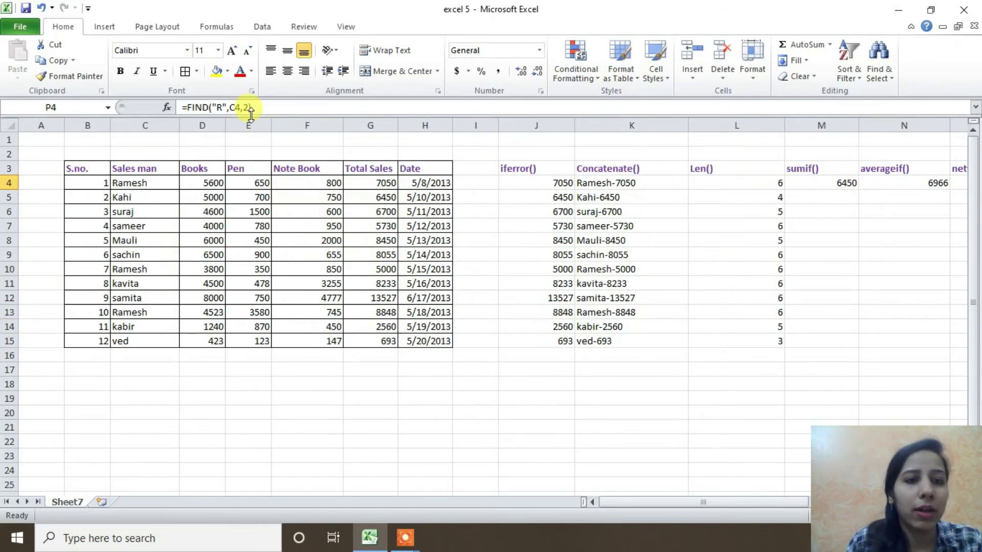
pyautogui.click(223, 107)
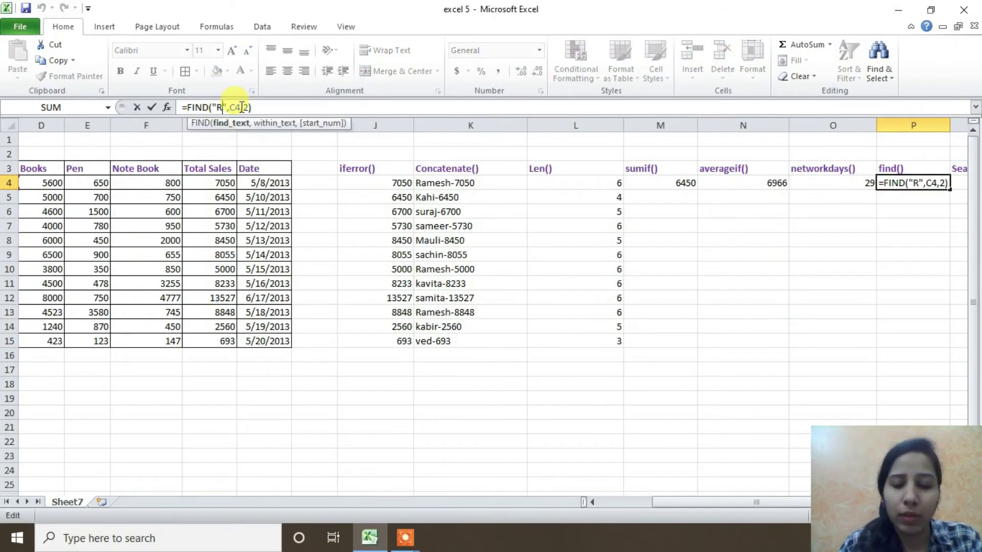
pyautogui.press('BackSpace')
pyautogui.write('m')
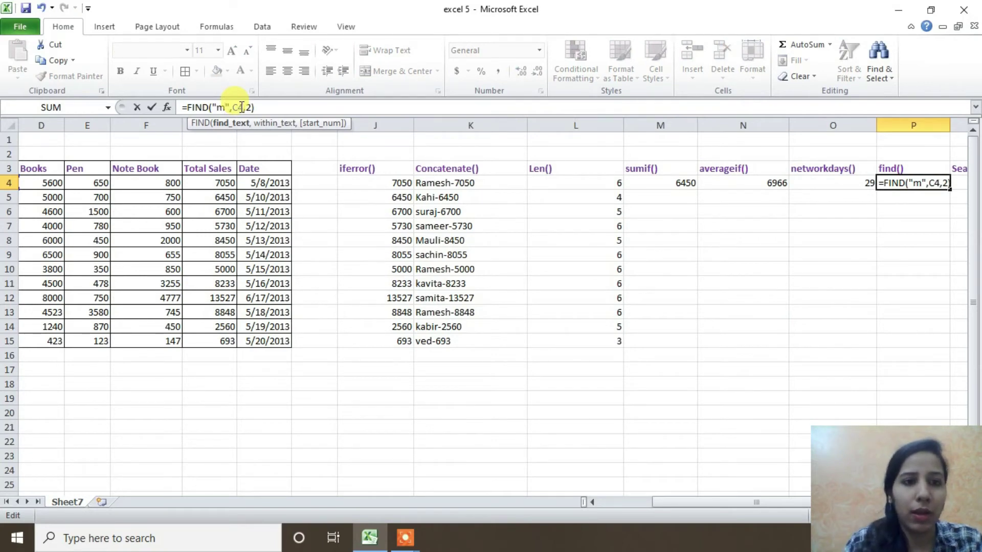
pyautogui.press('Return')
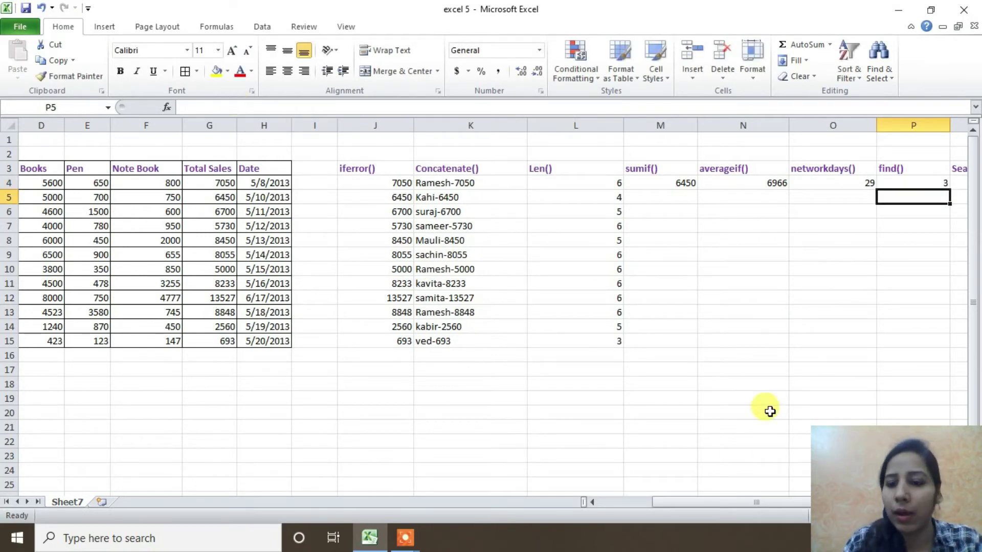
# - Examine the arguments of the FIND formula in P4 against the salesman name in C4
pyautogui.moveTo(713, 501); pyautogui.dragTo(738, 504)
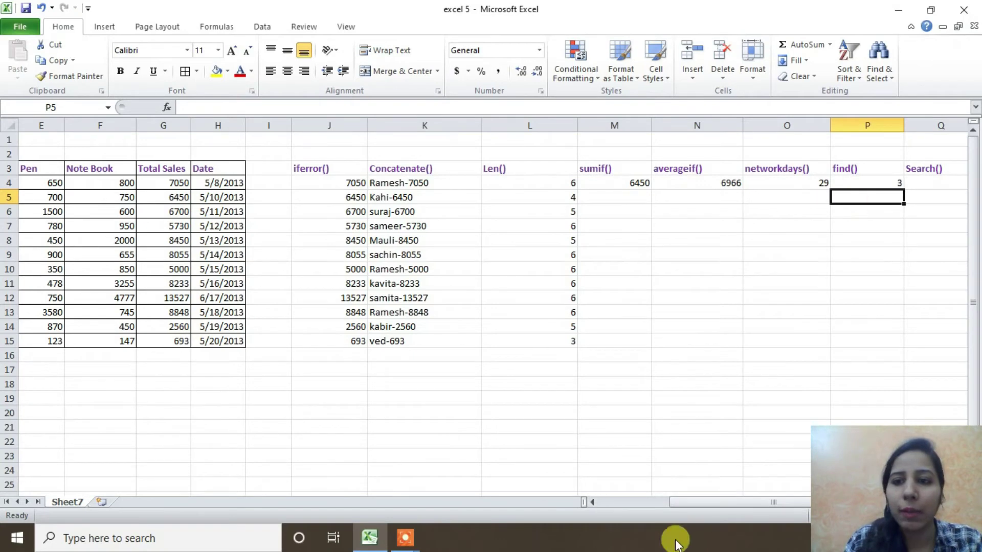
pyautogui.click(652, 504)
pyautogui.press('Up')
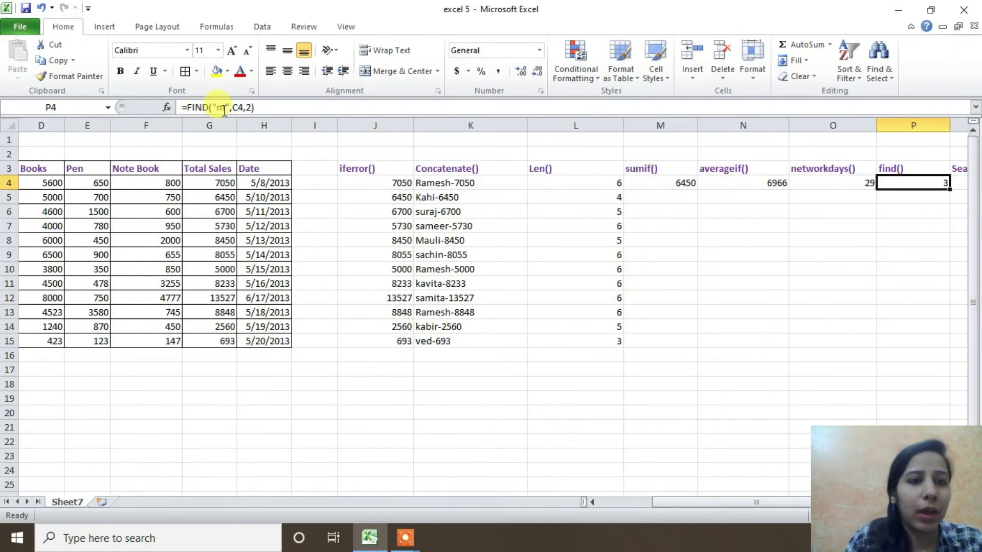
pyautogui.click(215, 107)
pyautogui.click(227, 108)
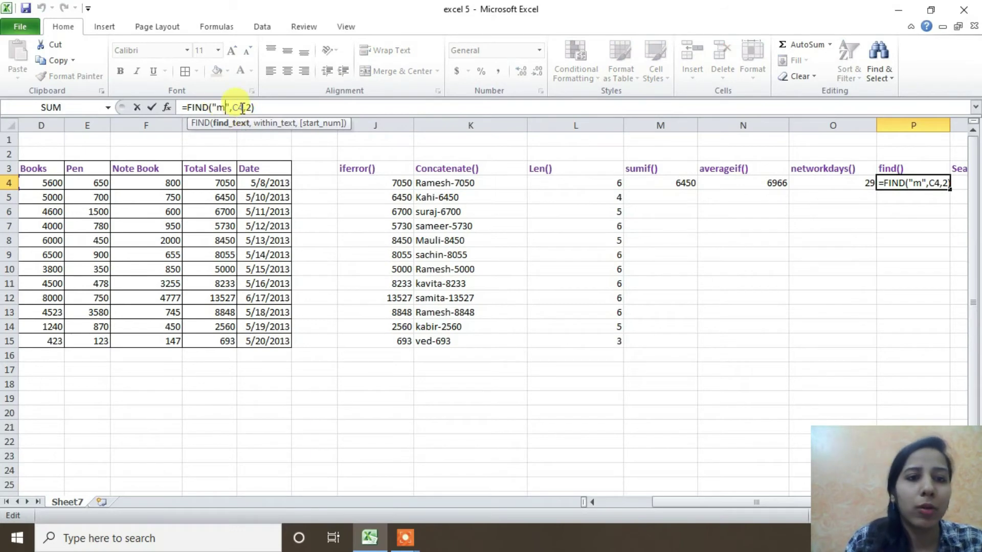
pyautogui.click(232, 124)
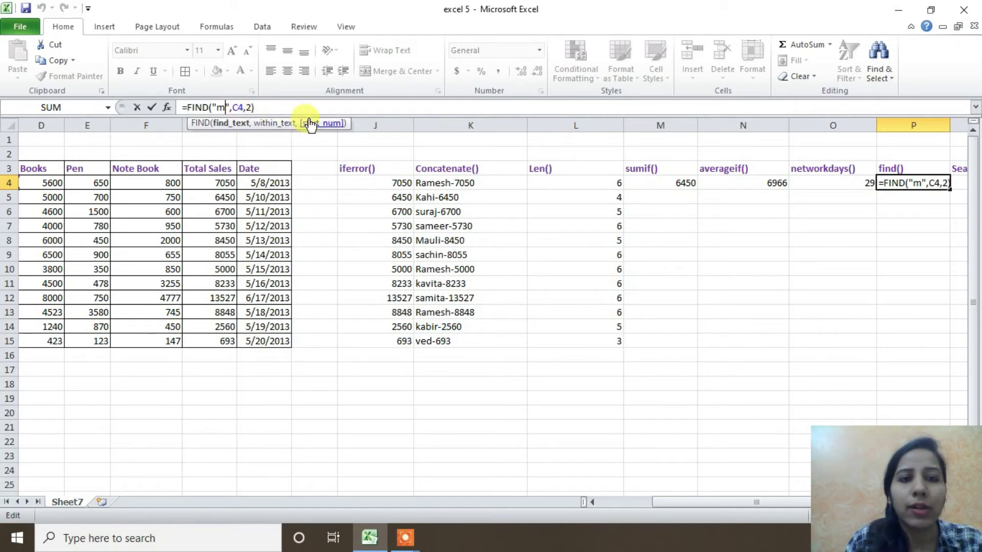
pyautogui.click(624, 504)
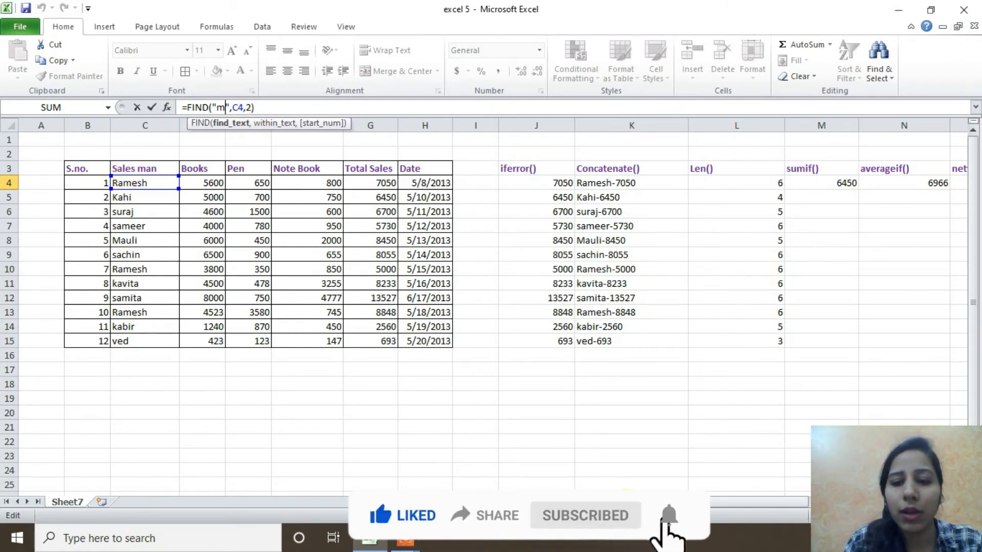
pyautogui.moveTo(641, 502); pyautogui.dragTo(765, 502)
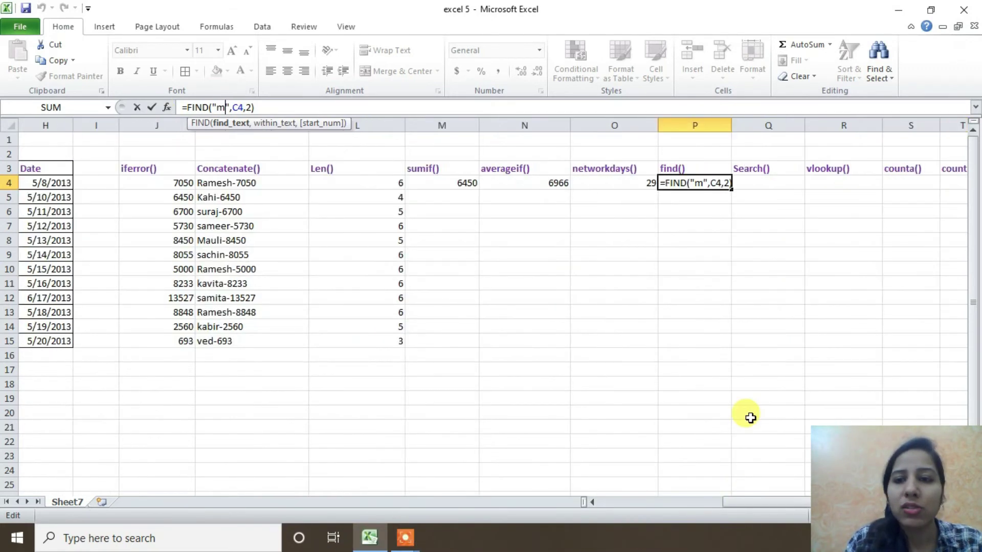
# - Try uppercase "M" as the text to find in P4's FIND formula
pyautogui.click(702, 183)
pyautogui.press('BackSpace')
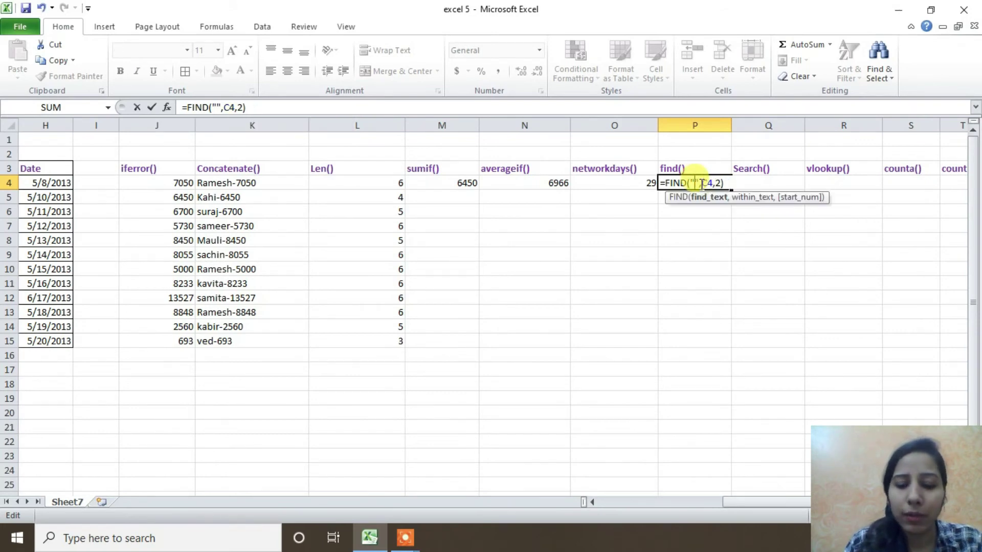
pyautogui.write('M')
pyautogui.press('Return')
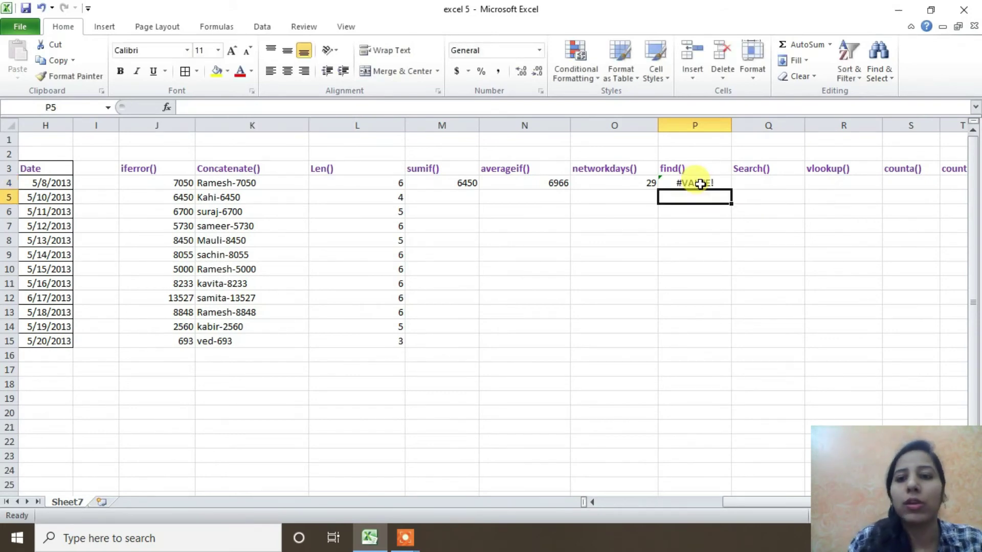
# - Set the text to find in P4's FIND formula back to lowercase "m"
pyautogui.click(693, 183)
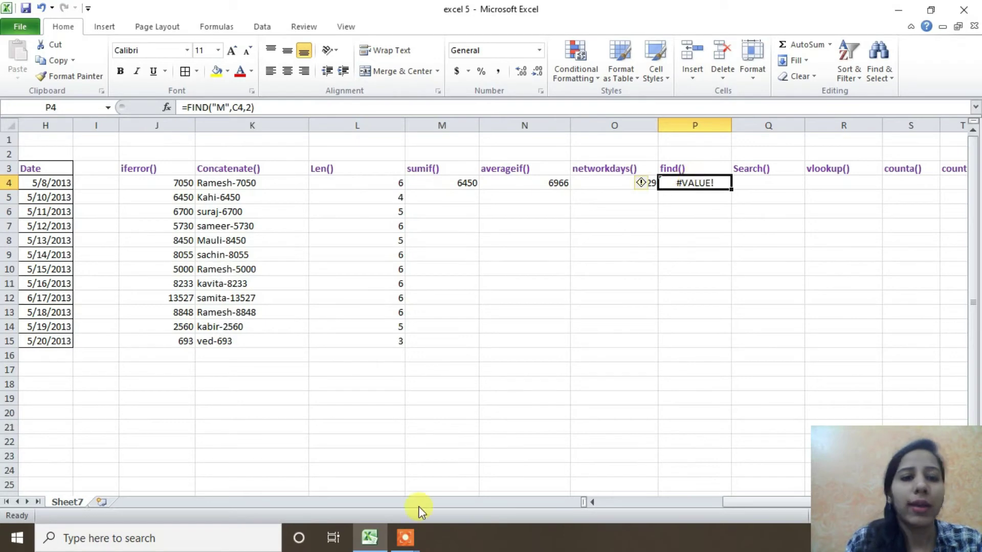
pyautogui.click(629, 507)
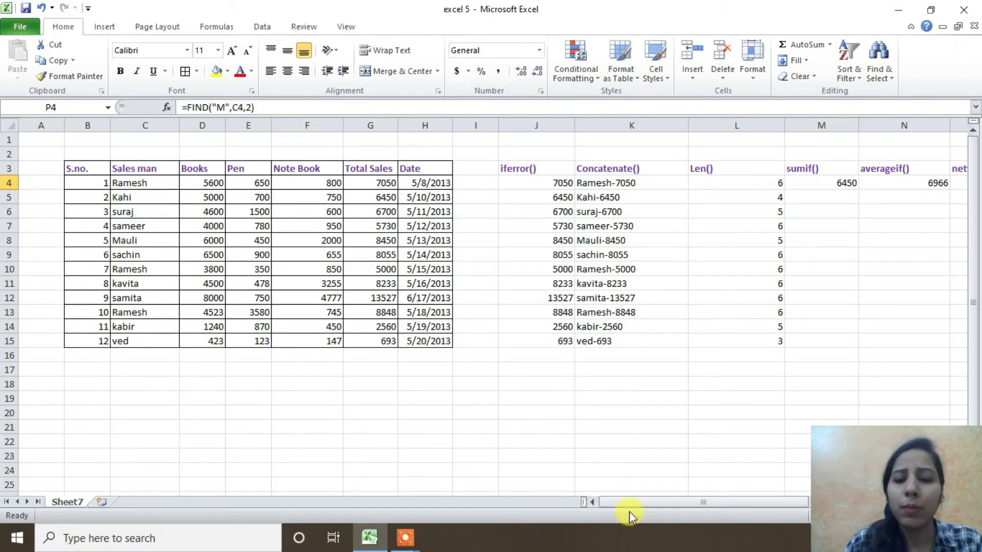
pyautogui.moveTo(622, 501)
pyautogui.mouseDown()
pyautogui.moveTo(695, 502)
pyautogui.moveTo(635, 514)
pyautogui.moveTo(607, 507)
pyautogui.mouseUp()
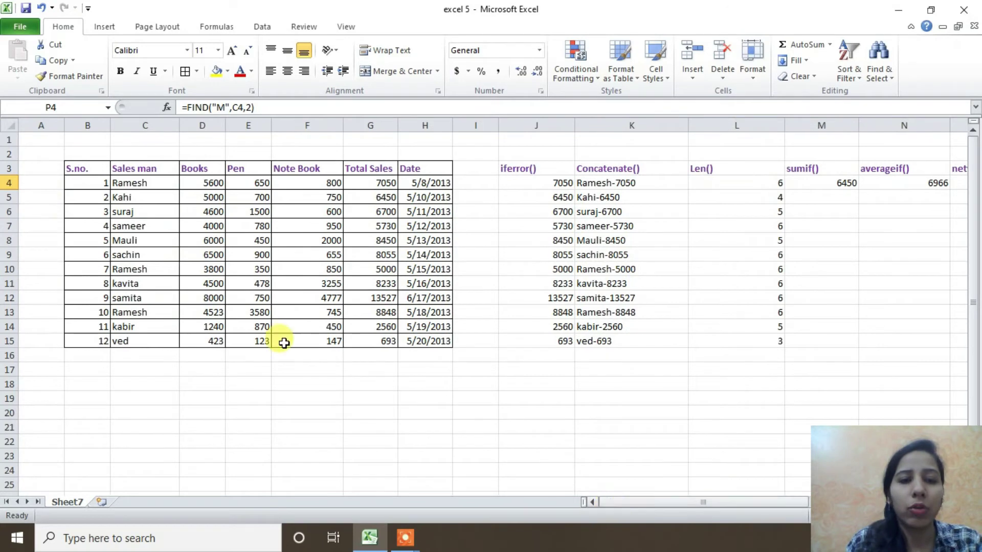
pyautogui.click(219, 107)
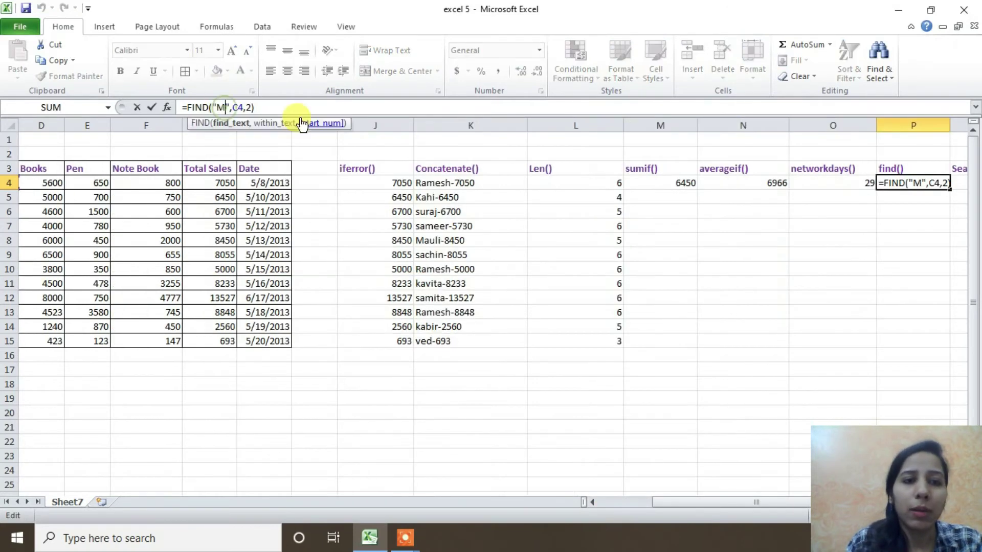
pyautogui.press('BackSpace')
pyautogui.write('m')
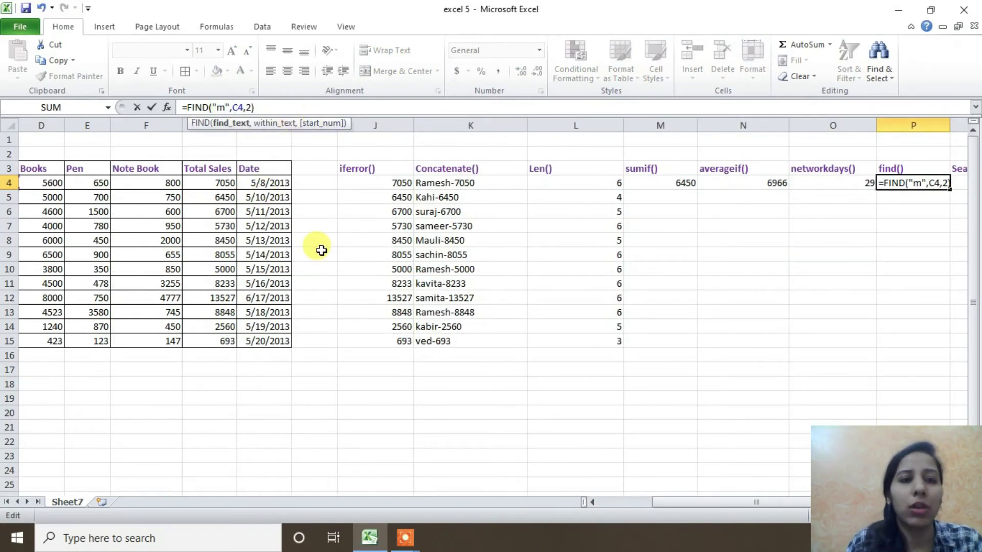
pyautogui.press('Return')
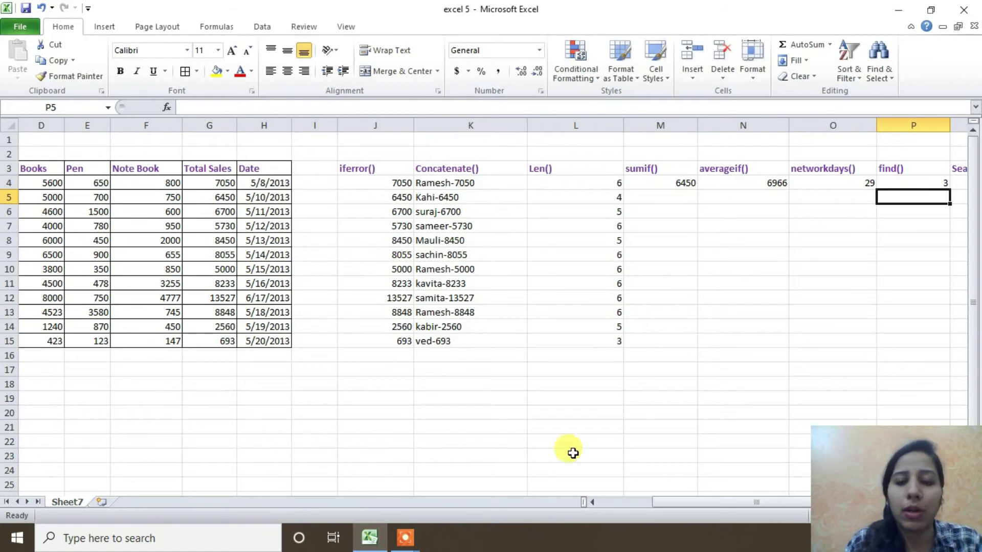
pyautogui.moveTo(671, 504); pyautogui.dragTo(716, 503)
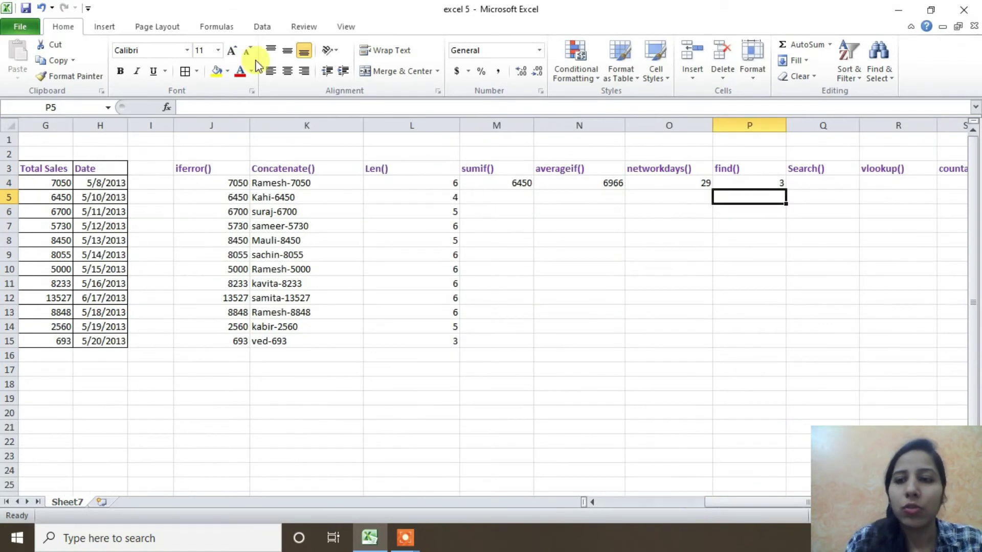
# - Start a SEARCH formula in Q4 and reference the salesman name in C7
pyautogui.click(809, 184)
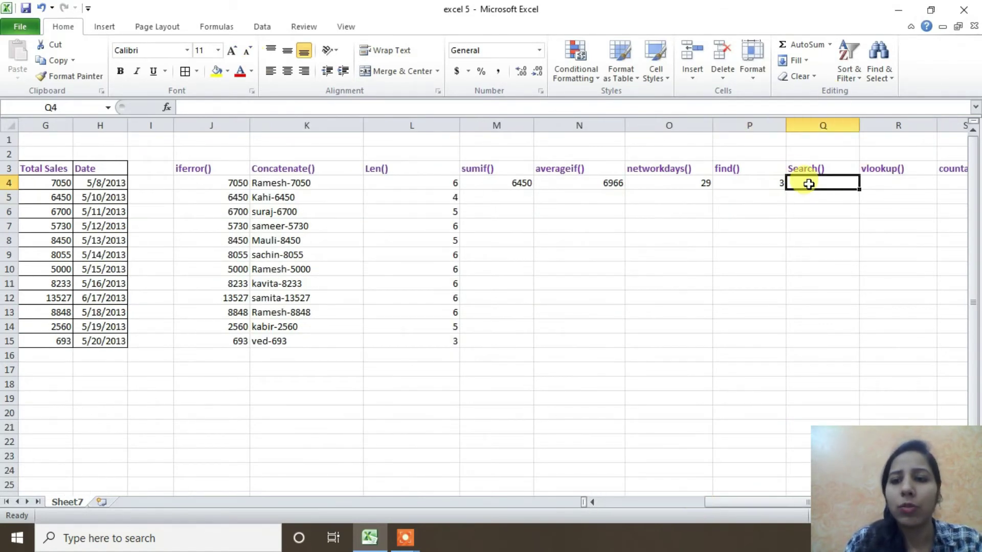
pyautogui.doubleClick(809, 184)
pyautogui.write('=')
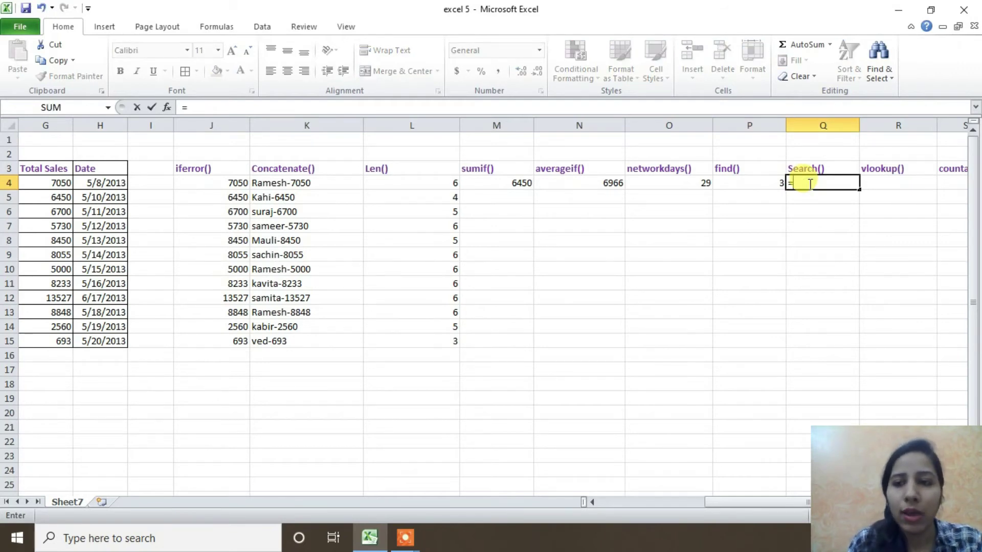
pyautogui.write('sea')
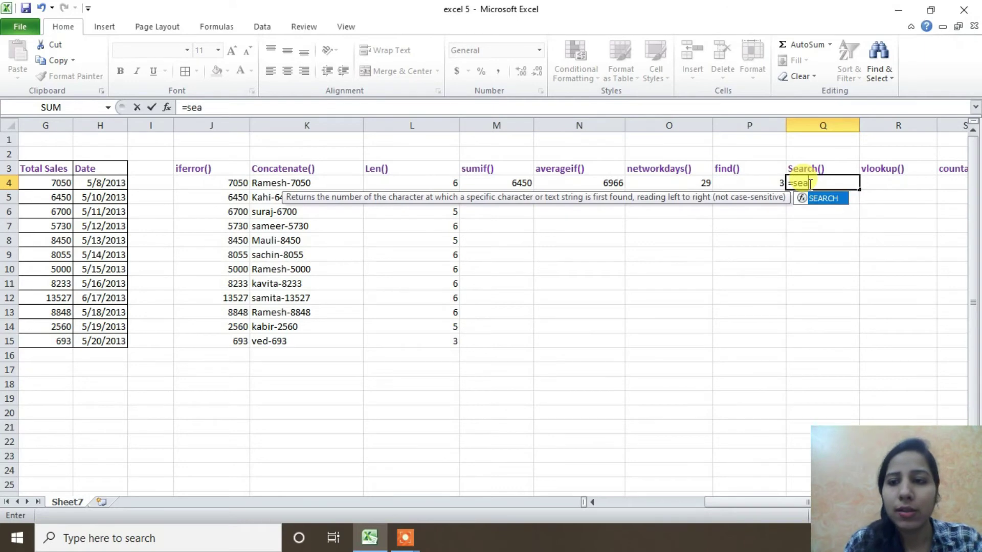
pyautogui.press('Tab')
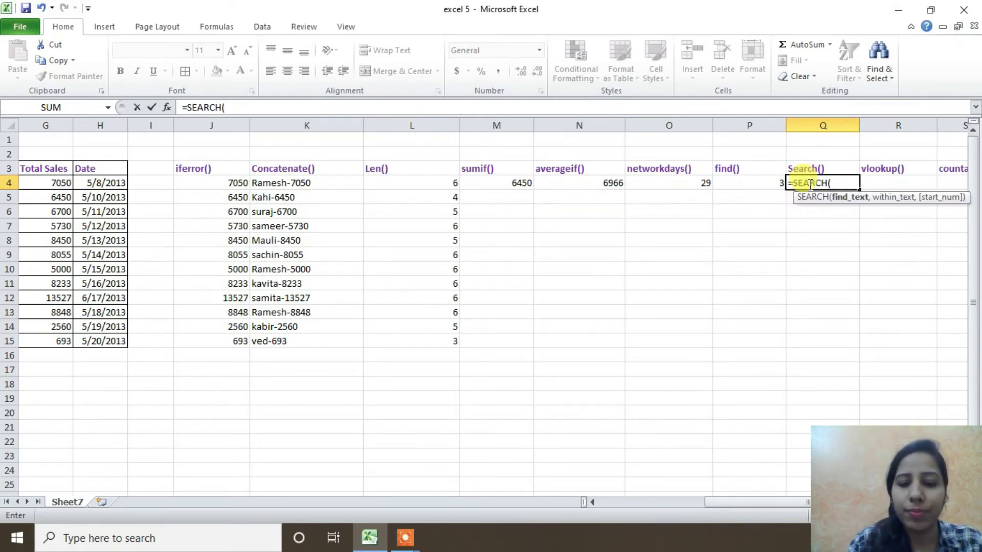
pyautogui.press('BackSpace')
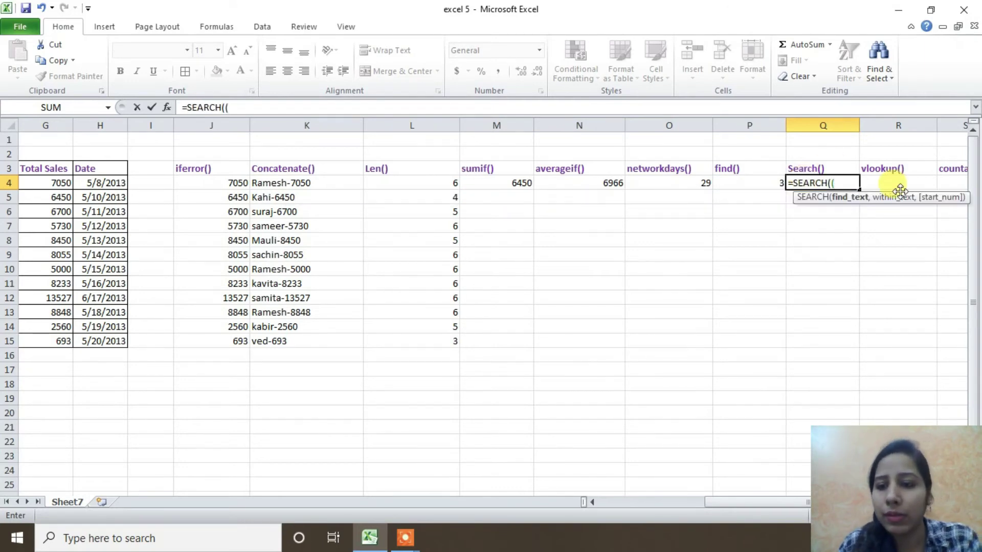
pyautogui.click(667, 502)
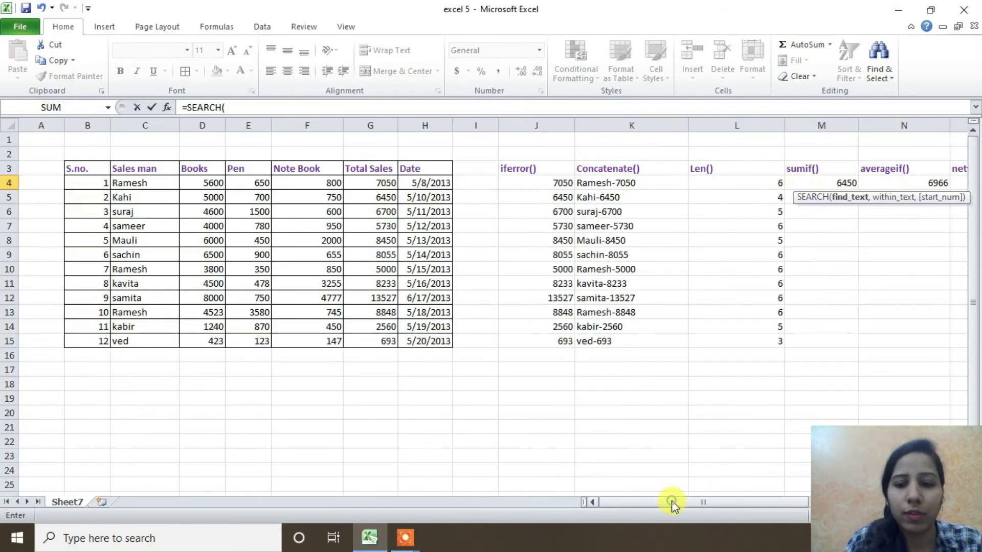
pyautogui.click(149, 229)
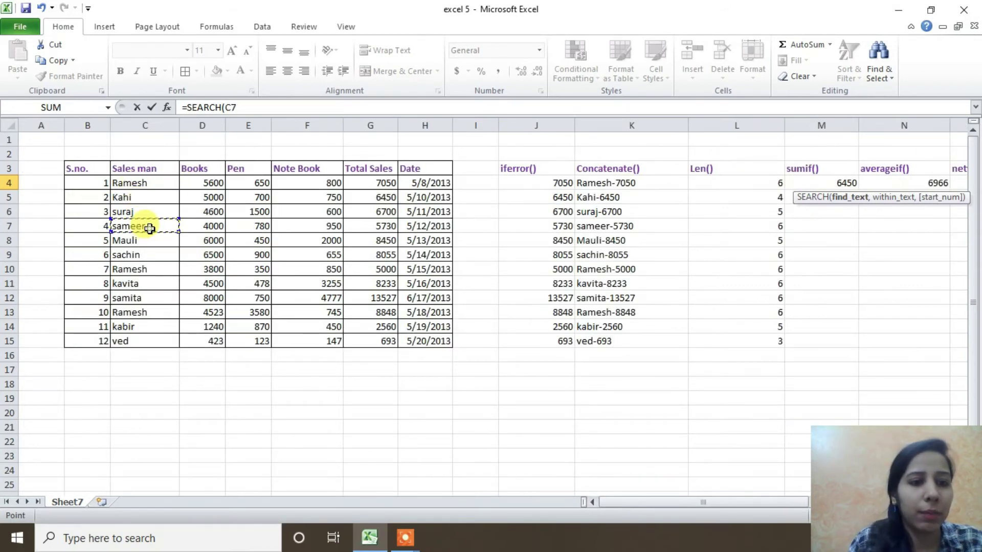
# - Complete Q4's formula as =SEARCH("s",C7,1), with "s" as the text to find and 1 as the start number
pyautogui.click(230, 107)
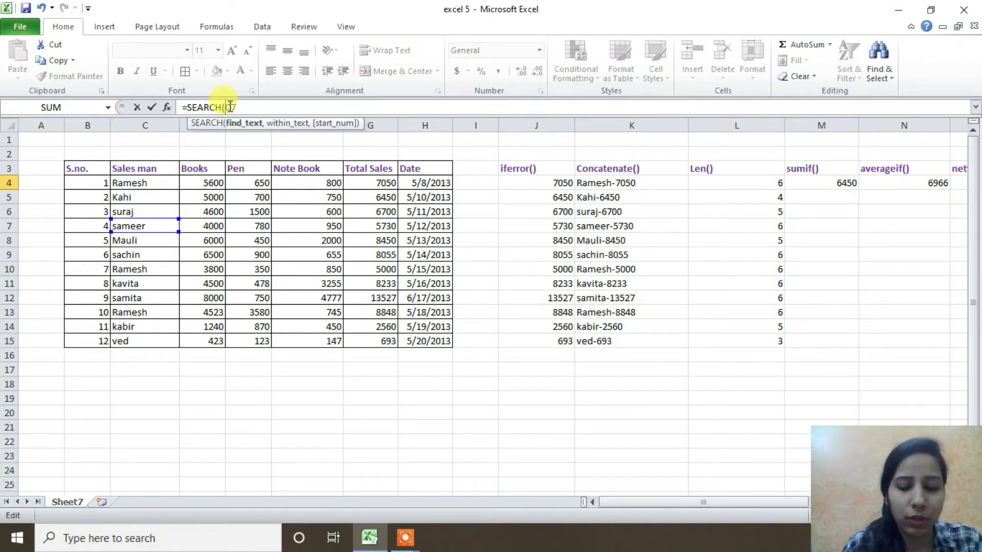
pyautogui.write(',')
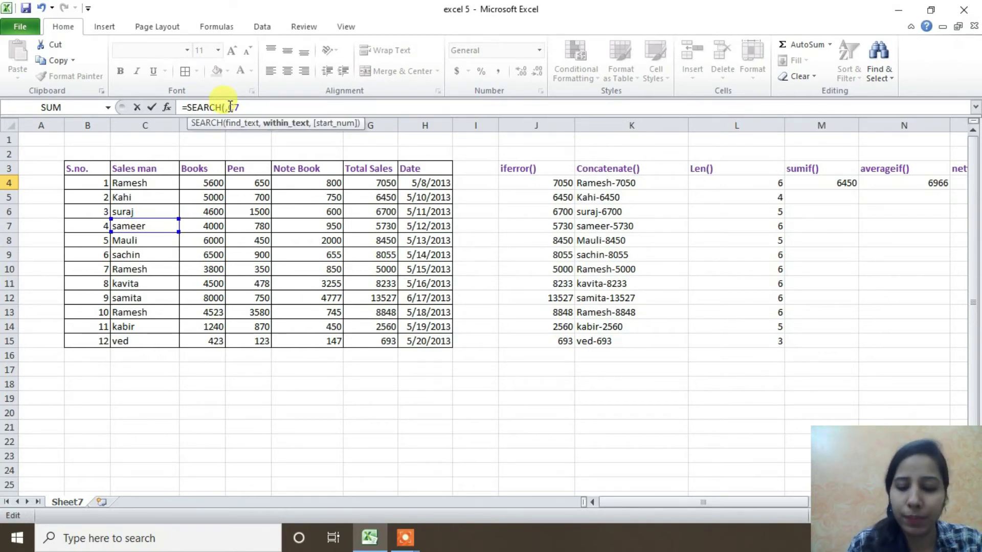
pyautogui.press('Left')
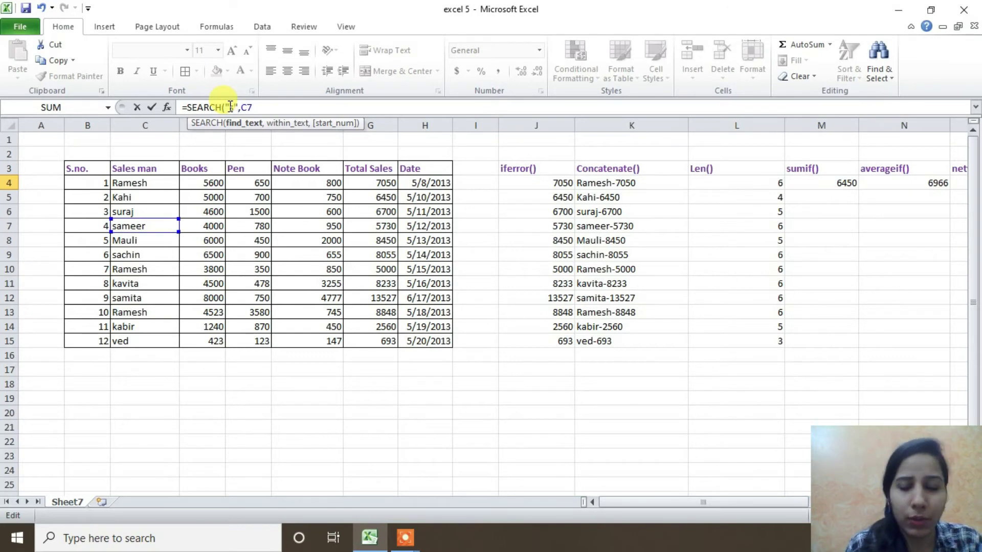
pyautogui.press('Right')
pyautogui.write(',')
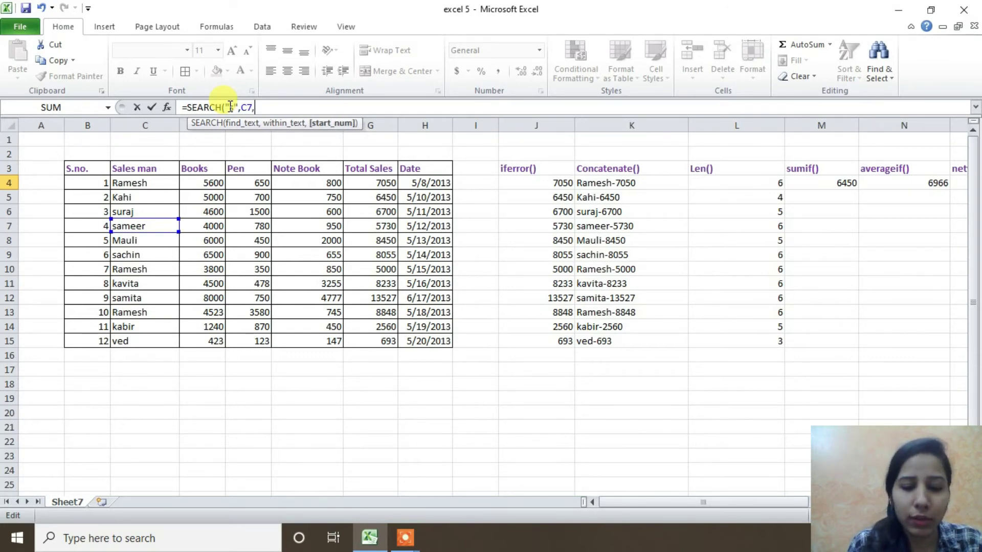
pyautogui.write('1)')
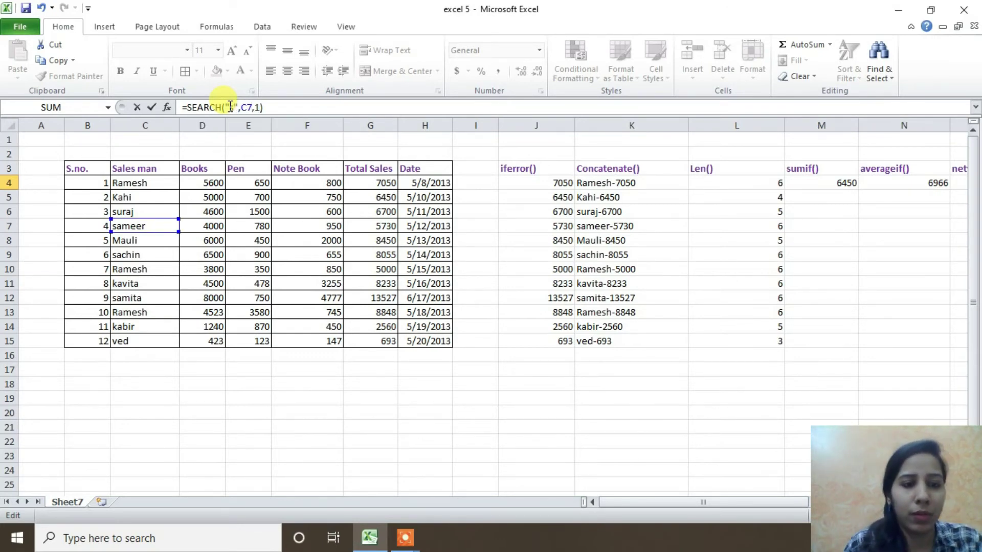
pyautogui.press('Return')
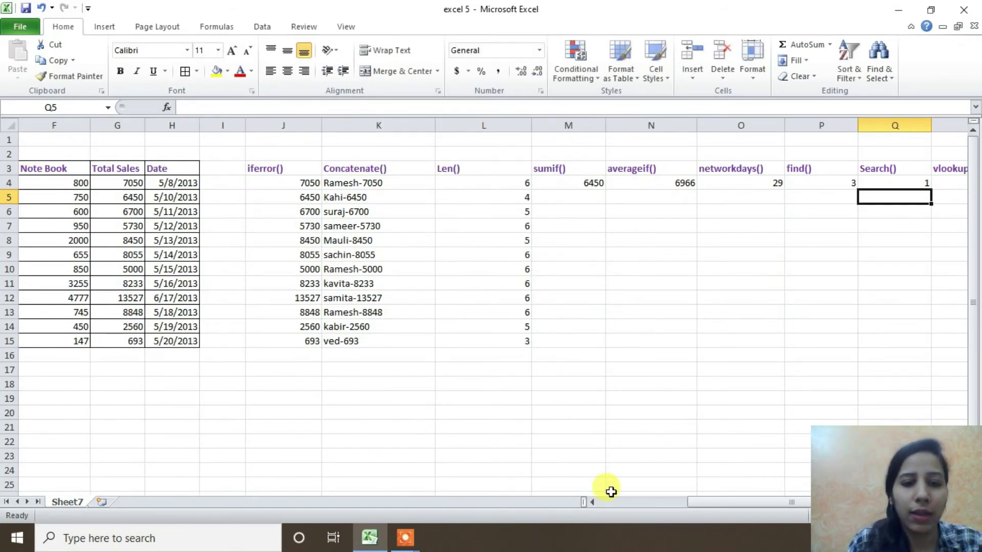
# - Capitalize the first letter of the salesman name in C7
pyautogui.click(628, 500)
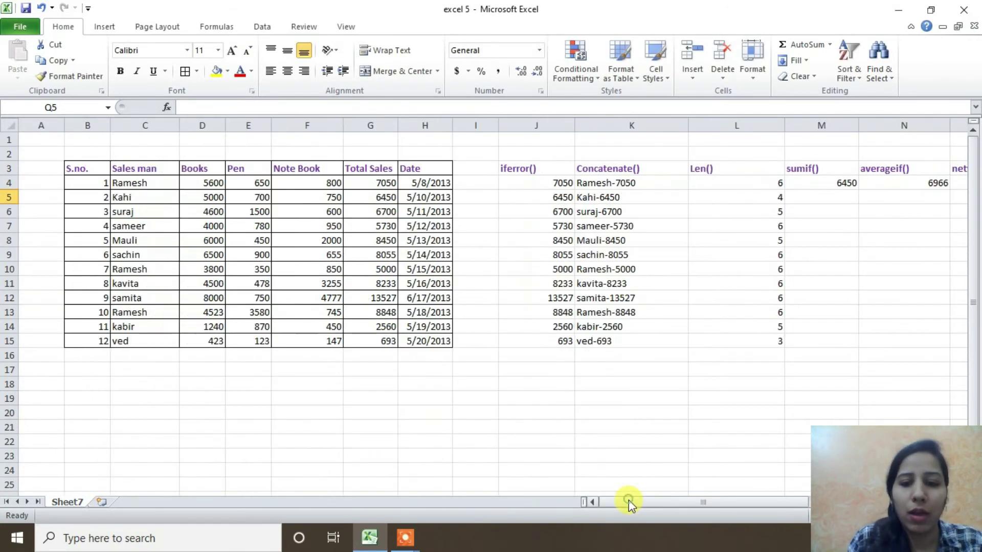
pyautogui.doubleClick(121, 225)
pyautogui.press('Left')
pyautogui.press('BackSpace')
pyautogui.write('S')
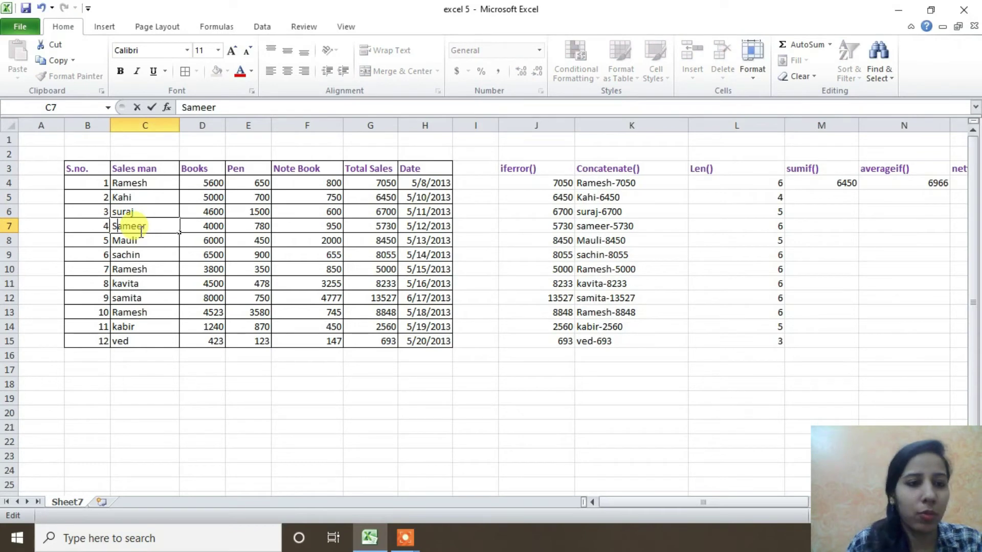
pyautogui.press('Return')
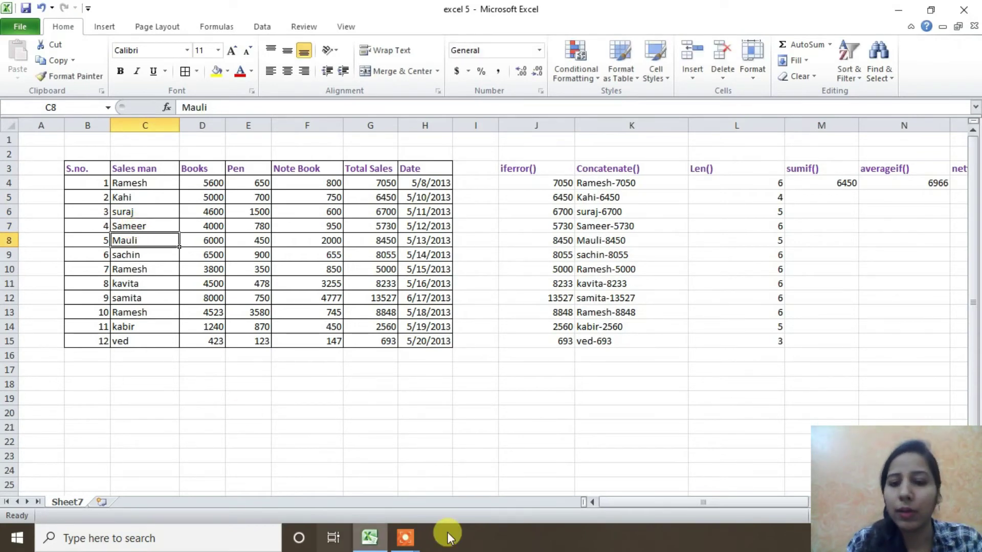
# - Examine the text to find in Q4's SEARCH formula against the capitalized salesman name in C7
pyautogui.moveTo(616, 498); pyautogui.dragTo(752, 489)
pyautogui.click(778, 182)
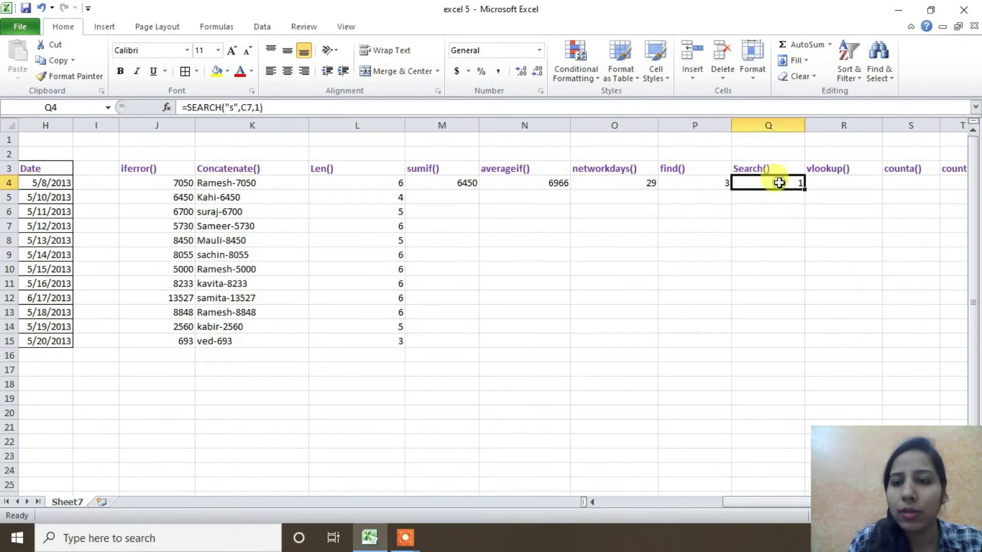
pyautogui.click(236, 108)
pyautogui.moveTo(748, 511); pyautogui.dragTo(665, 519)
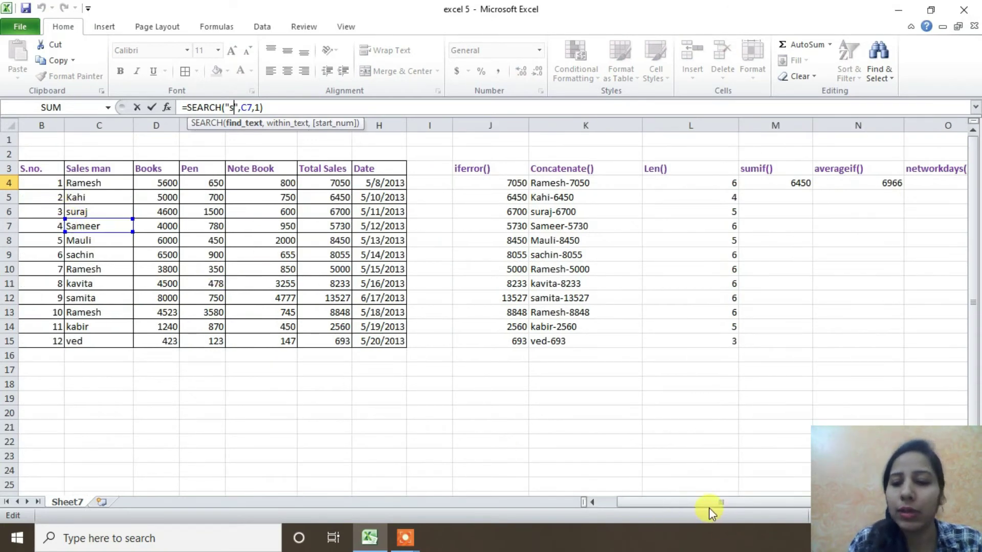
pyautogui.moveTo(709, 508); pyautogui.dragTo(766, 506)
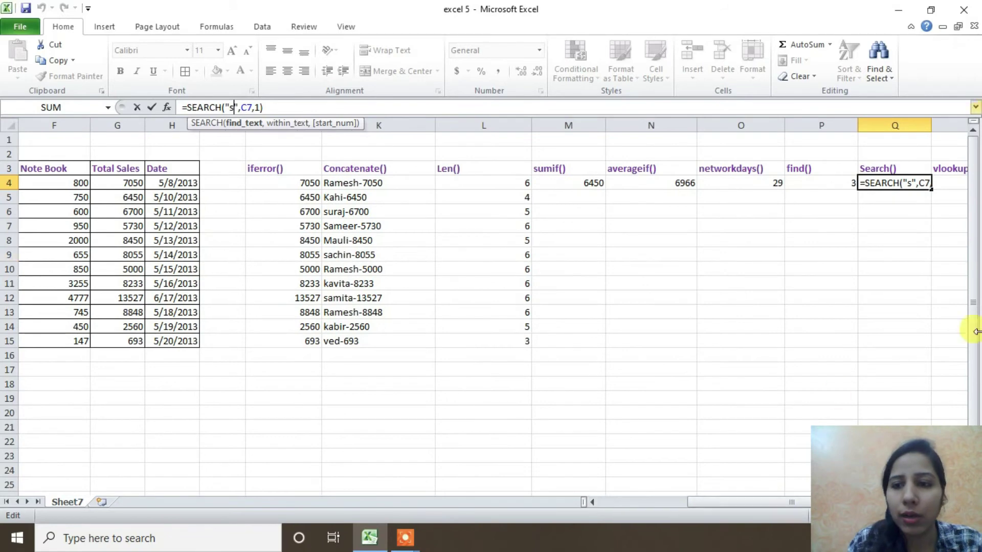
# - Try uppercase "M" as the text to find in P4's FIND formula
pyautogui.click(814, 178)
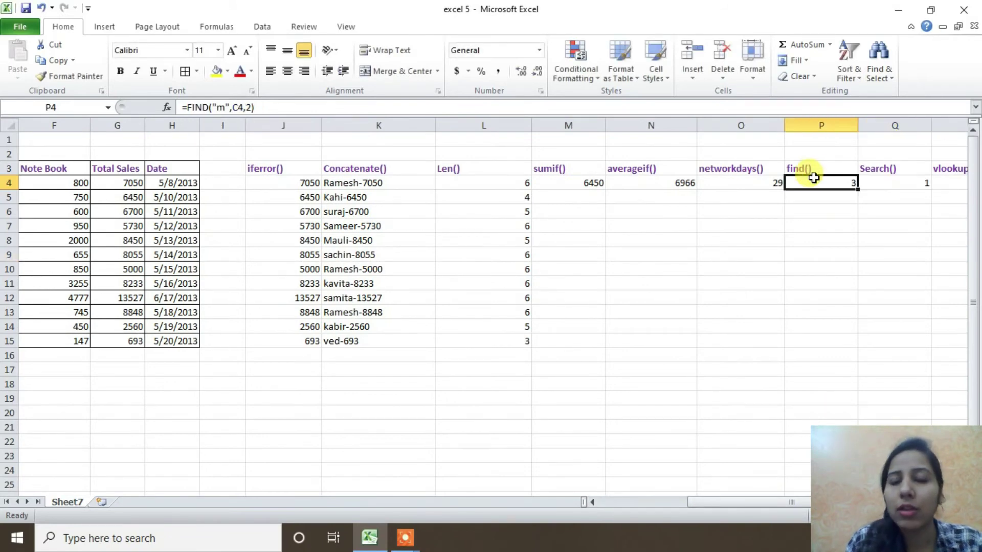
pyautogui.doubleClick(814, 179)
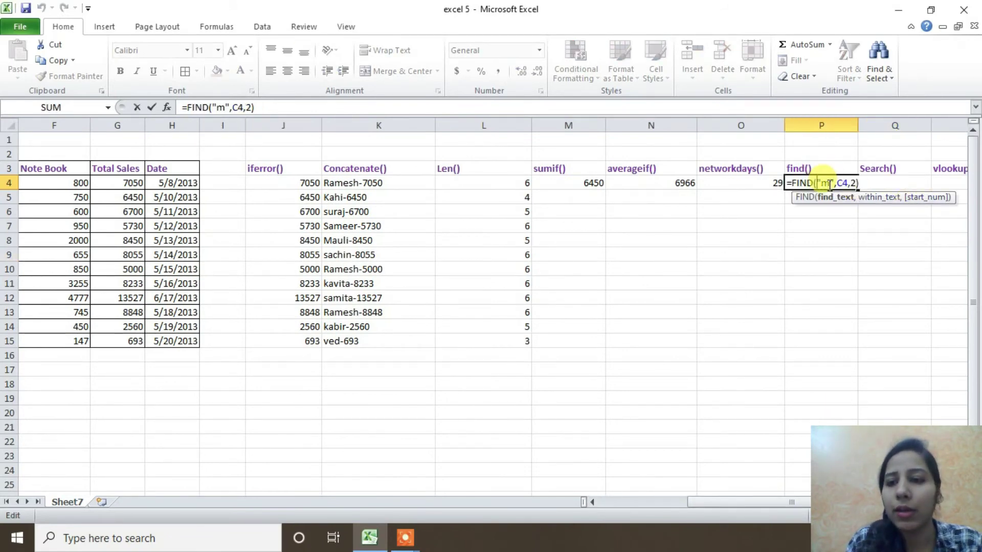
pyautogui.click(832, 183)
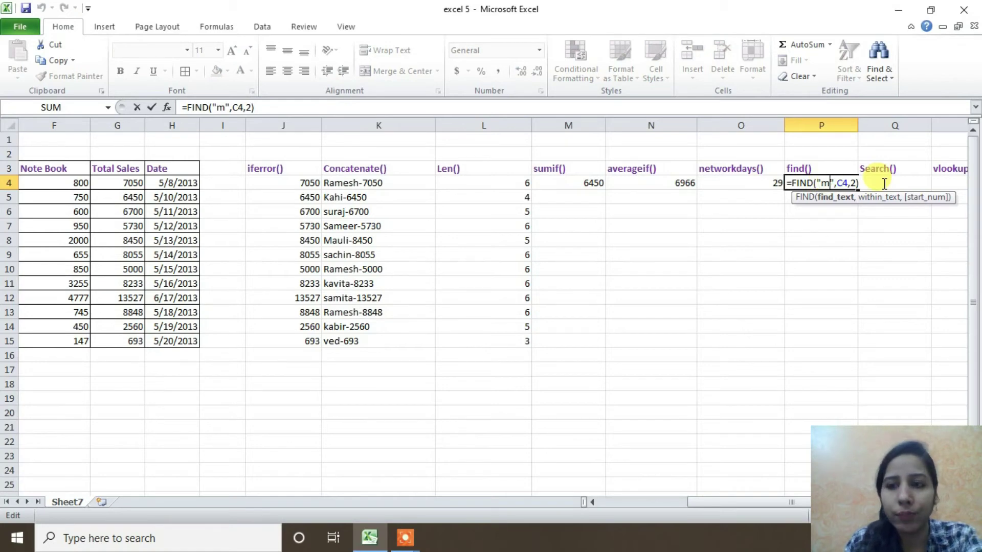
pyautogui.press('BackSpace')
pyautogui.write('M')
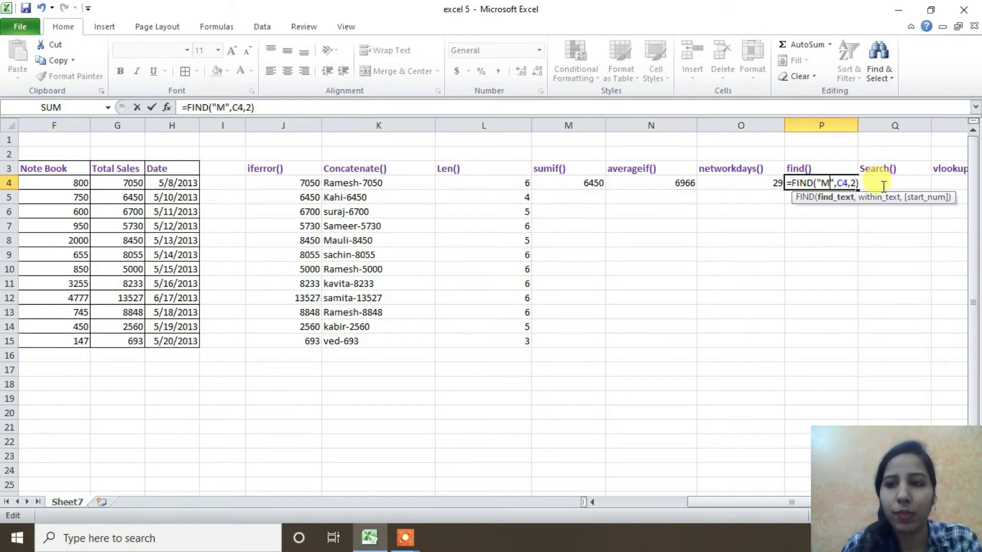
pyautogui.press('Return')
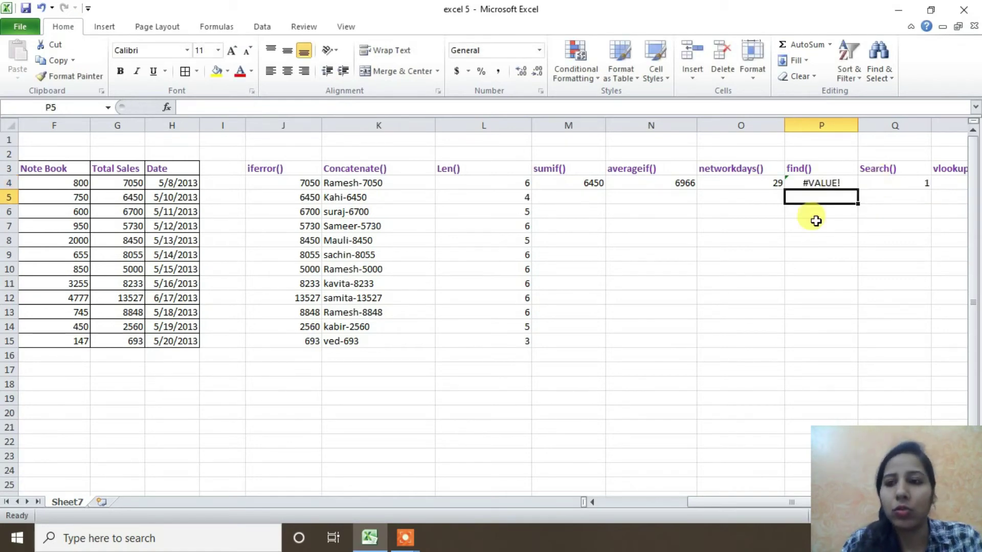
# - Compare P4's FIND formula with the salesman name in C4 and with the SEARCH formula in Q4
pyautogui.click(830, 185)
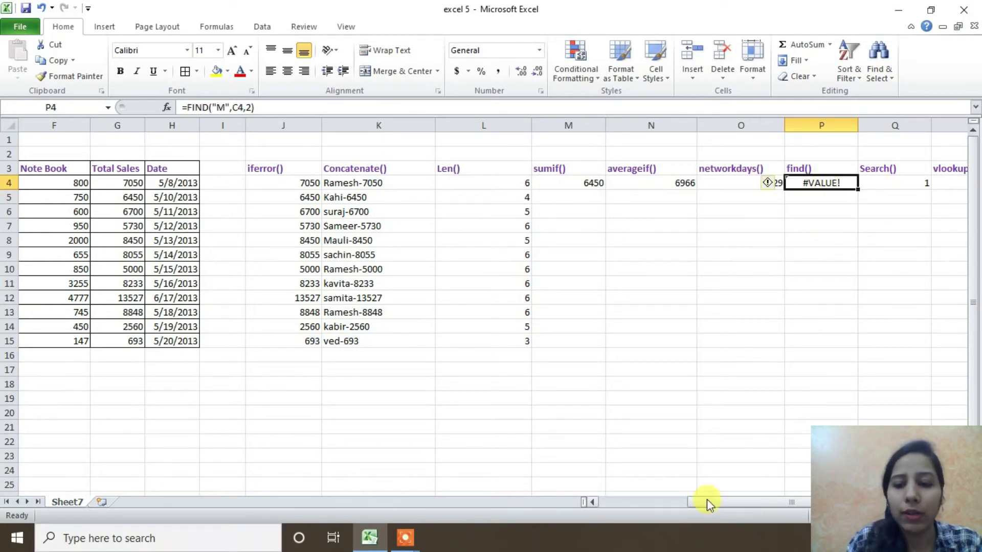
pyautogui.moveTo(707, 499); pyautogui.dragTo(622, 502)
pyautogui.click(128, 238)
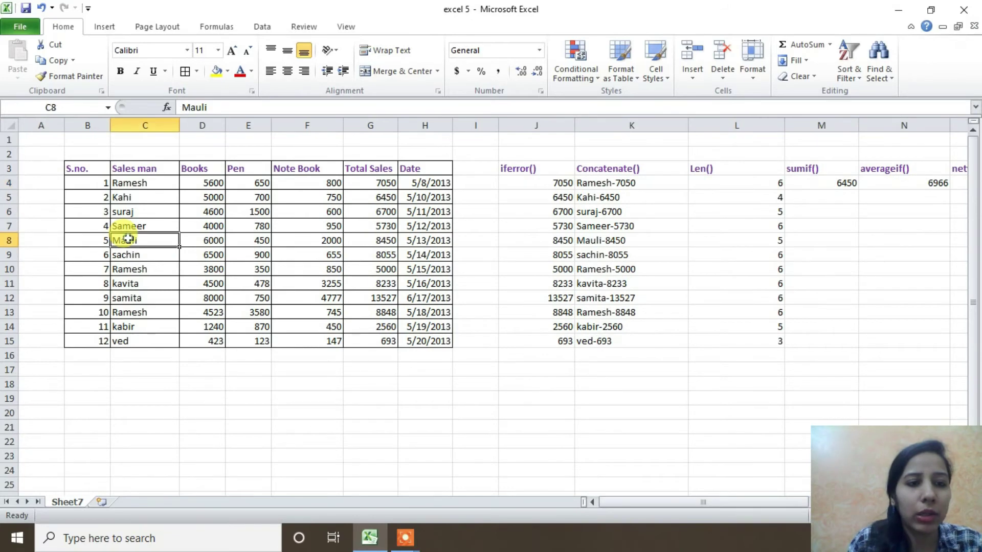
pyautogui.click(148, 182)
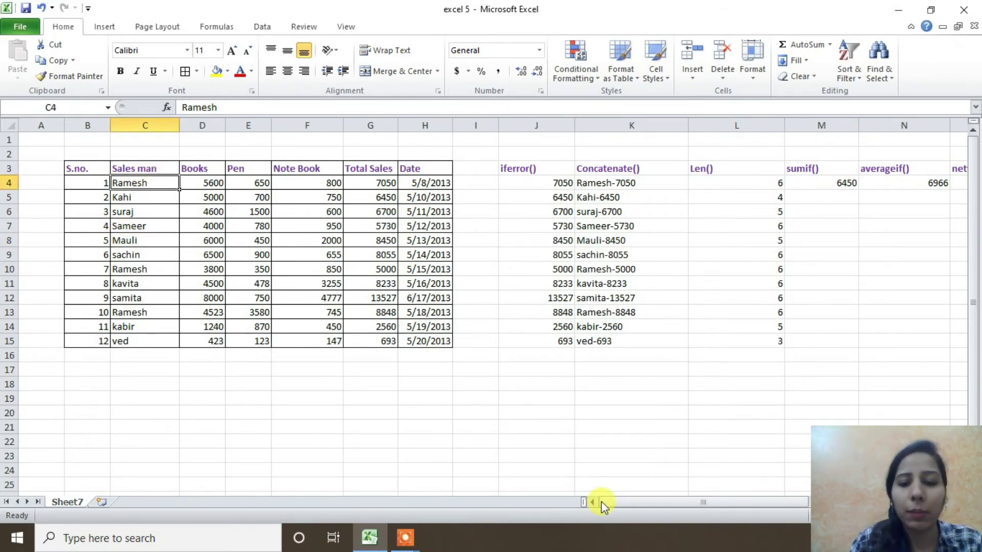
pyautogui.moveTo(603, 506); pyautogui.dragTo(732, 500)
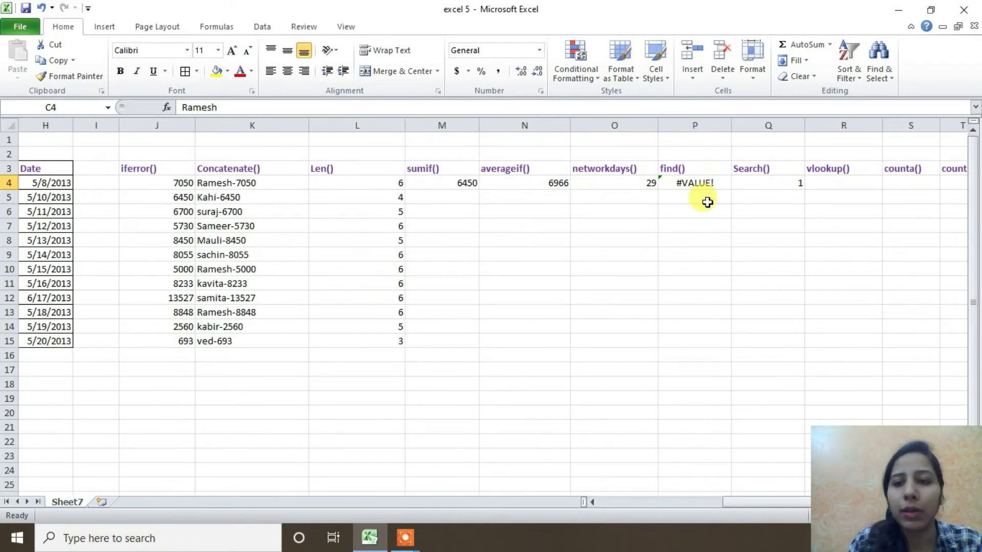
pyautogui.click(707, 184)
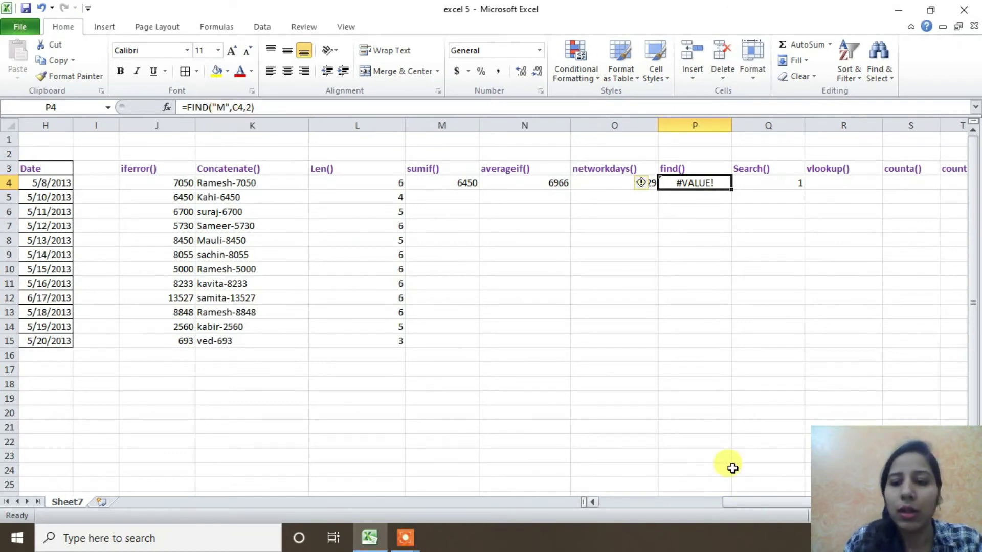
pyautogui.click(749, 183)
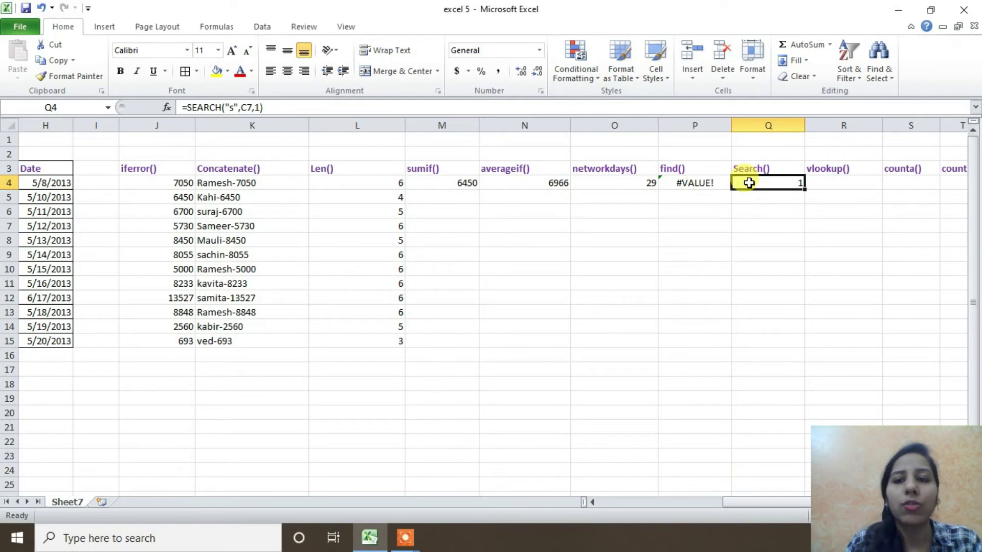
# - Replace the text to find in P4's FIND formula with the wildcard "*"
pyautogui.doubleClick(704, 183)
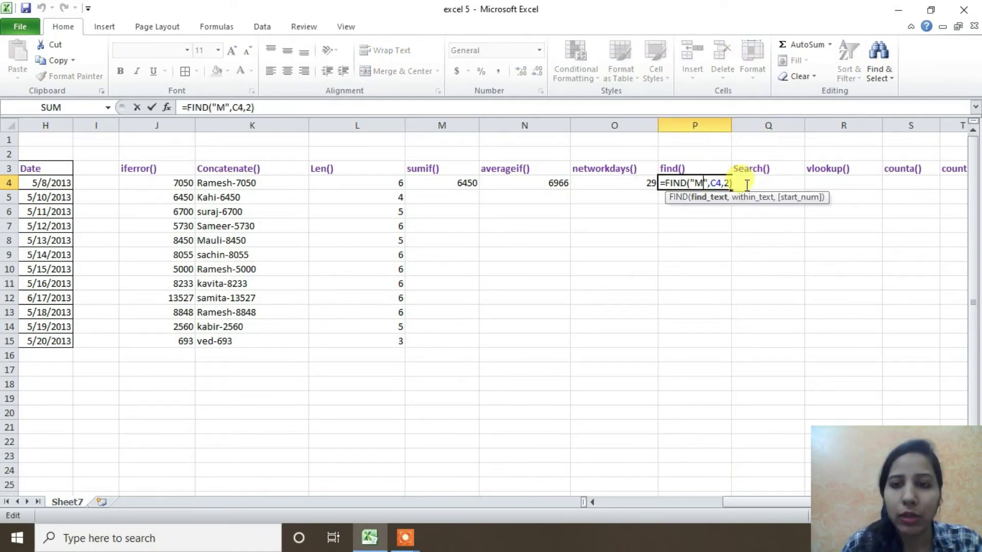
pyautogui.press('BackSpace')
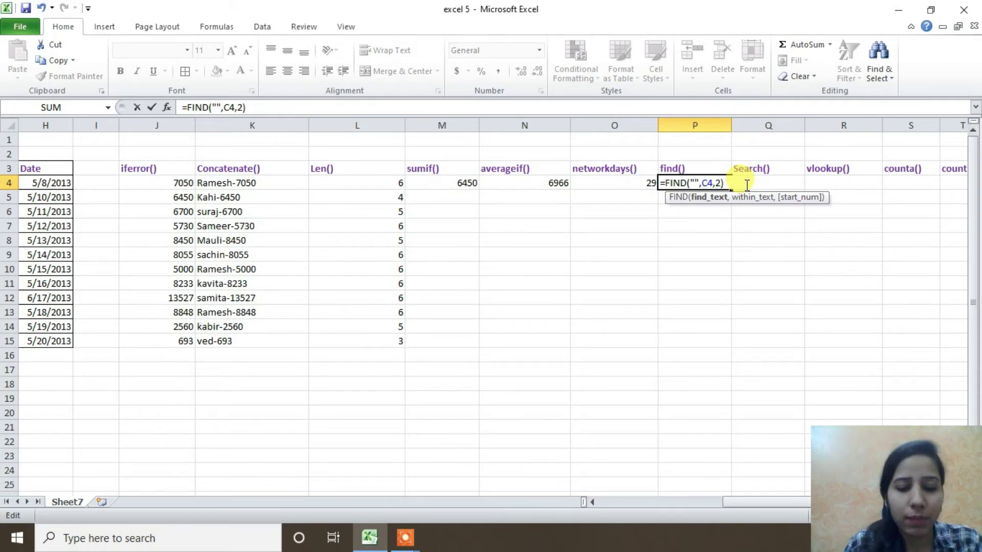
pyautogui.write('*')
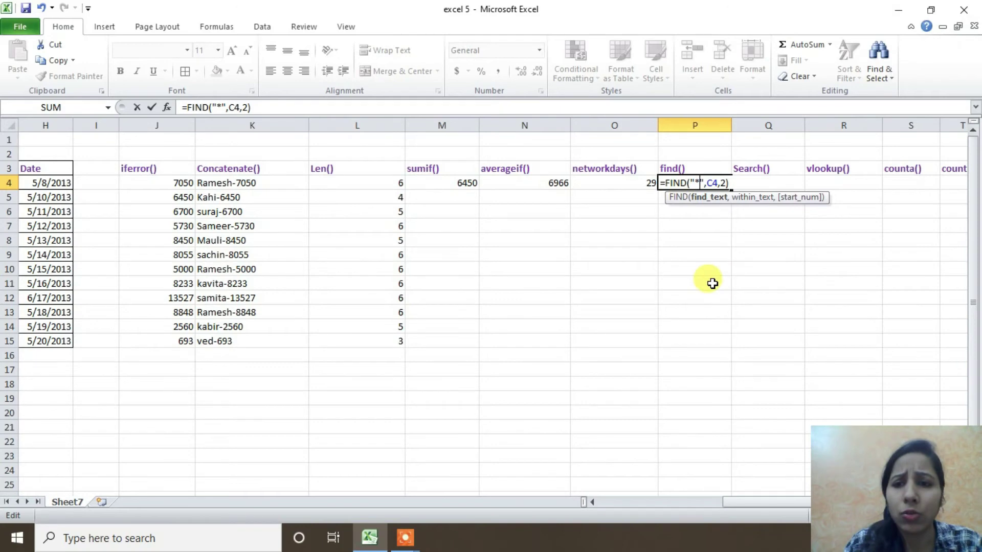
pyautogui.click(733, 184)
pyautogui.press('Return')
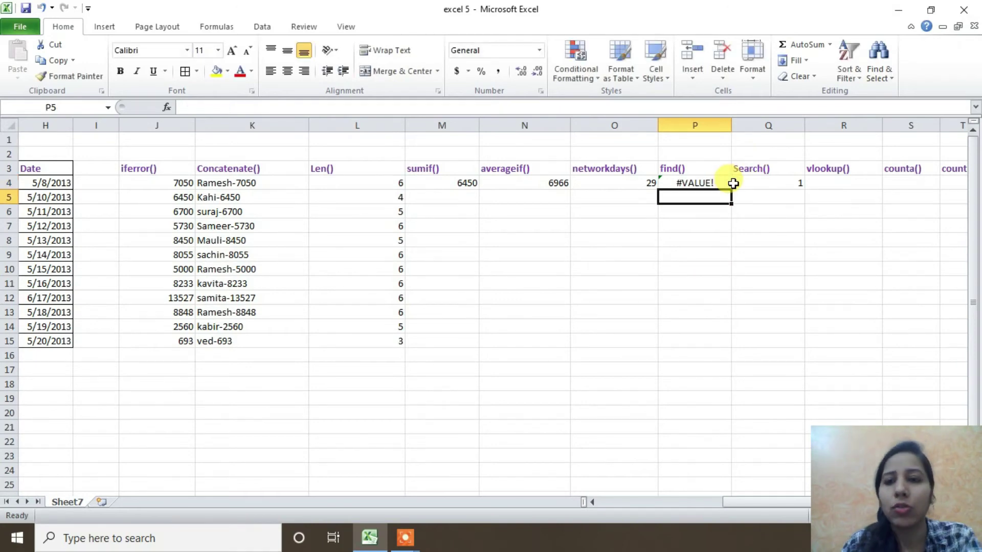
# - Set the start number in Q4's SEARCH formula to 1 and review the sales table it searches
pyautogui.doubleClick(741, 185)
pyautogui.click(812, 182)
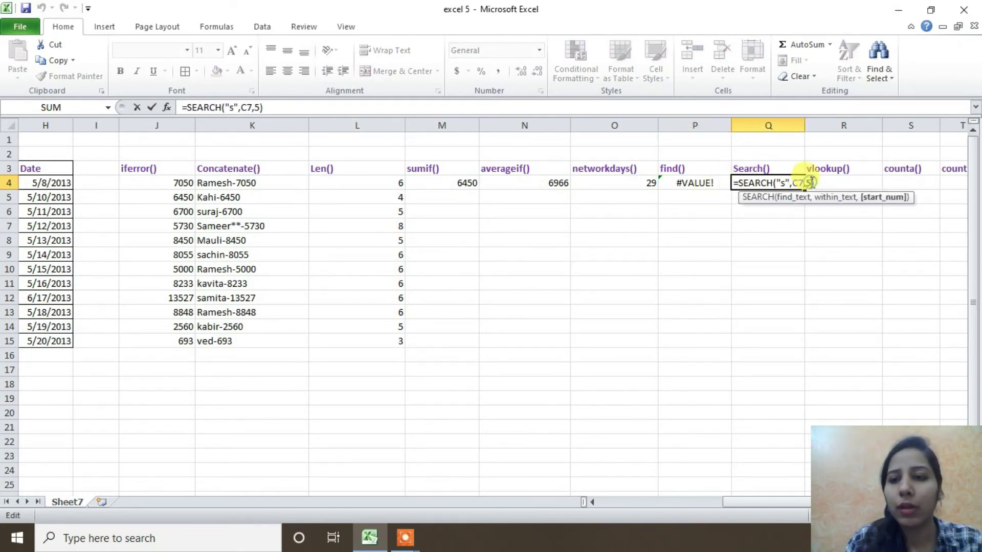
pyautogui.press('Return')
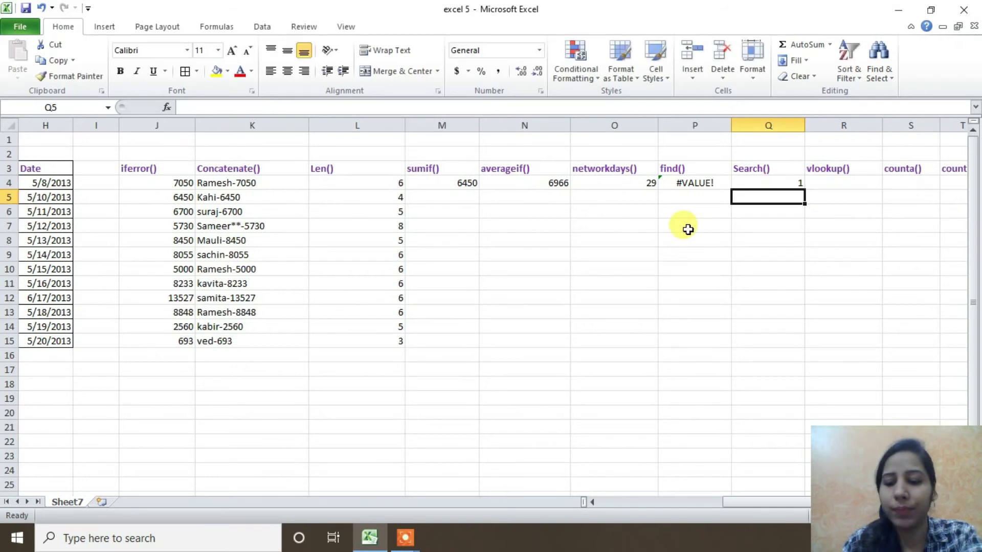
pyautogui.click(683, 503)
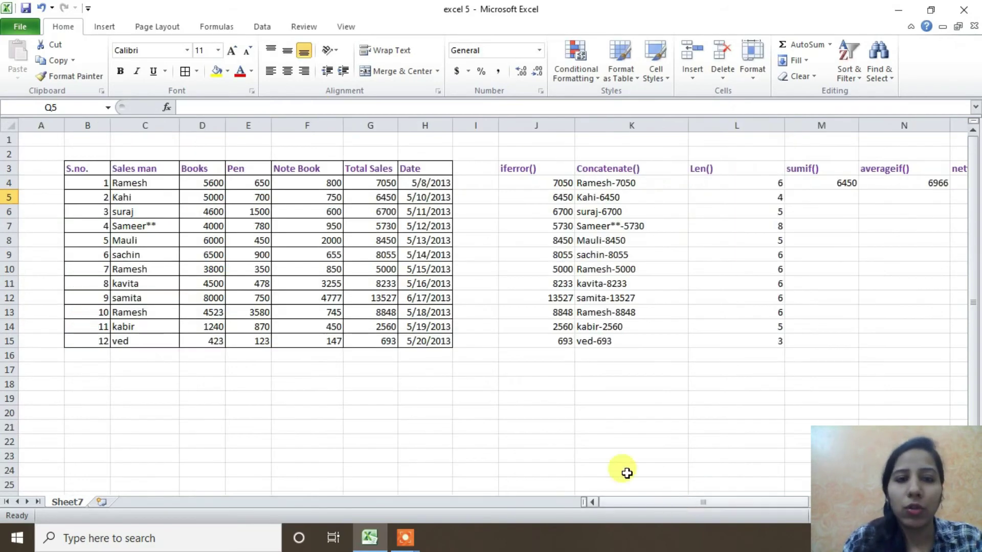
pyautogui.moveTo(760, 500); pyautogui.dragTo(867, 502)
# - Try 2 as the start number in Q4's SEARCH formula
pyautogui.click(830, 179)
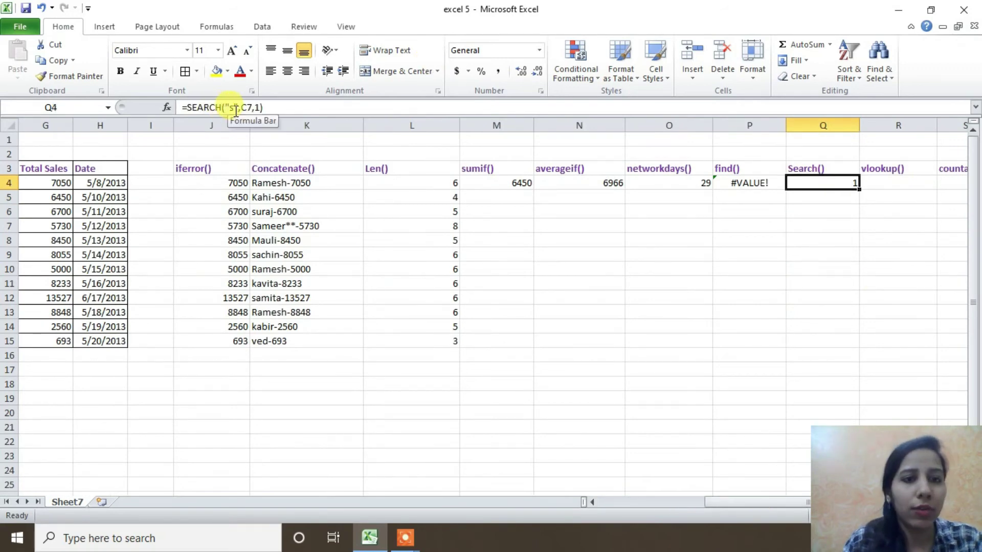
pyautogui.click(260, 108)
pyautogui.press('BackSpace')
pyautogui.write('2')
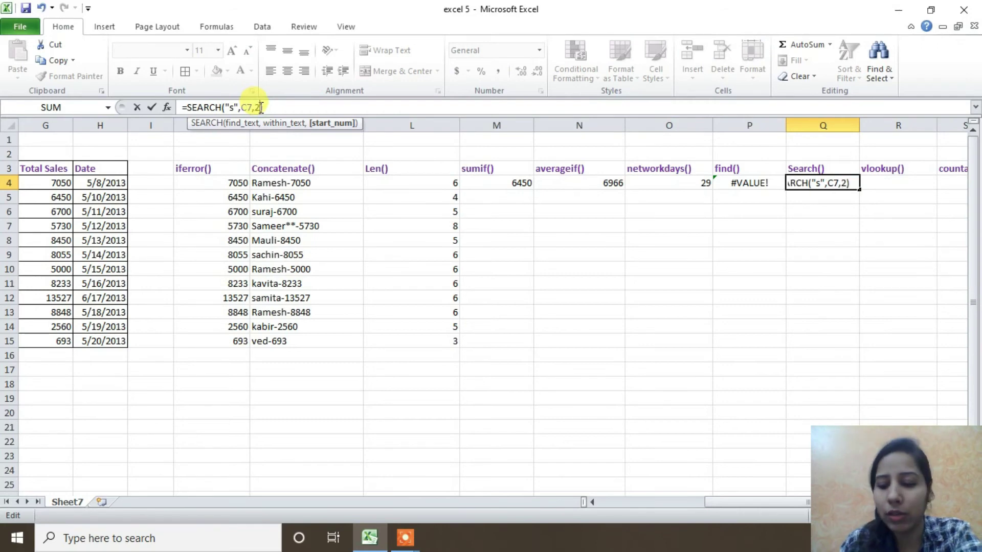
pyautogui.press('Return')
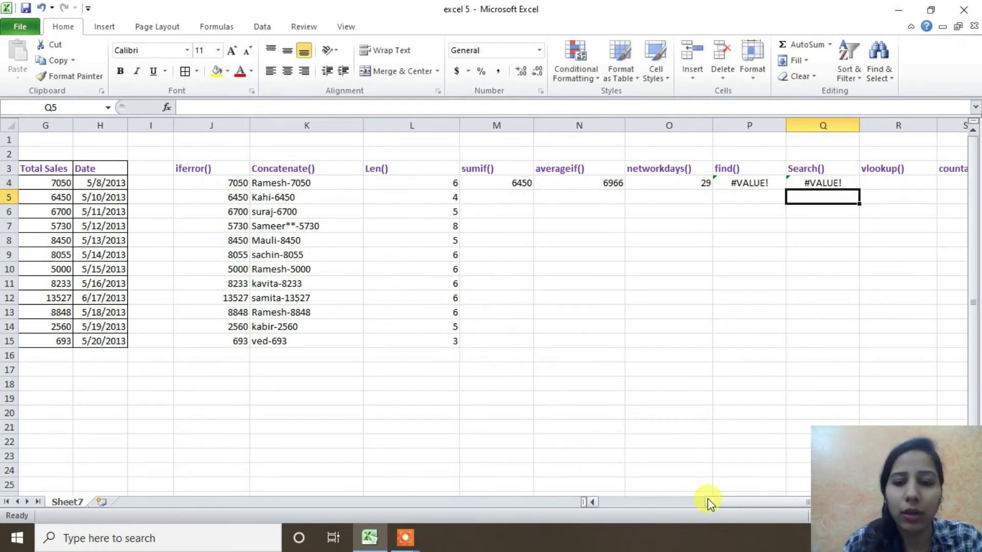
# - Check the salesman entry in C7 and the arguments of P4's FIND formula
pyautogui.moveTo(713, 500); pyautogui.dragTo(625, 511)
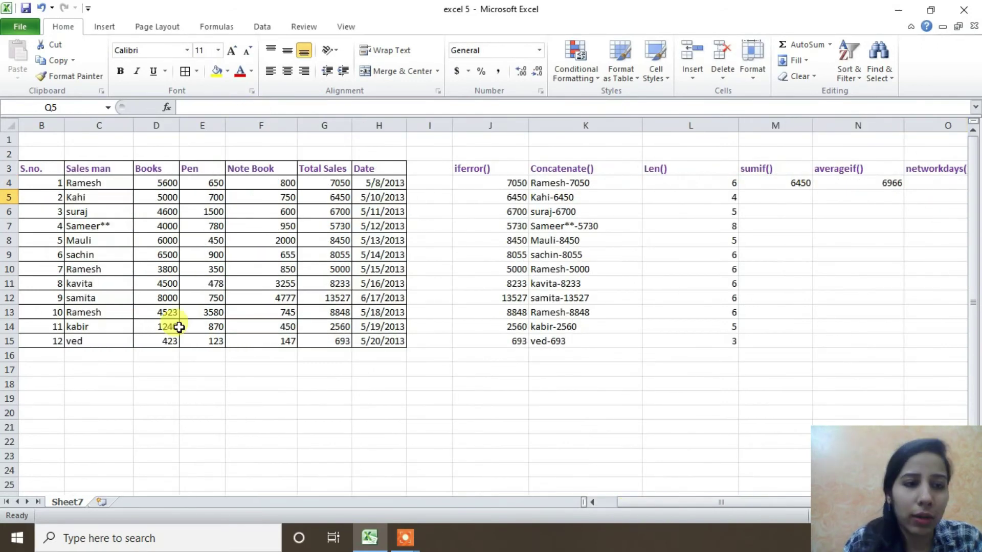
pyautogui.click(102, 230)
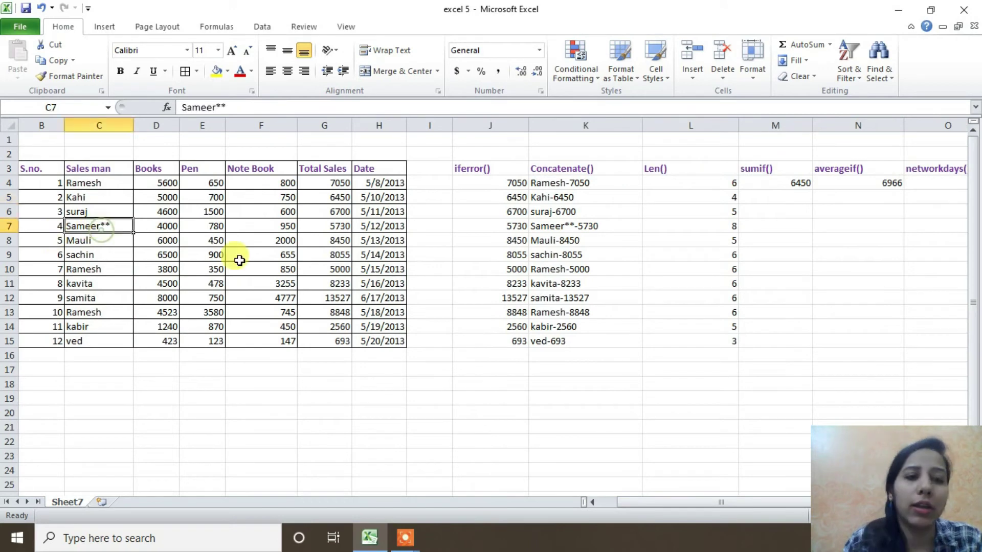
pyautogui.moveTo(664, 505); pyautogui.dragTo(761, 504)
pyautogui.click(774, 182)
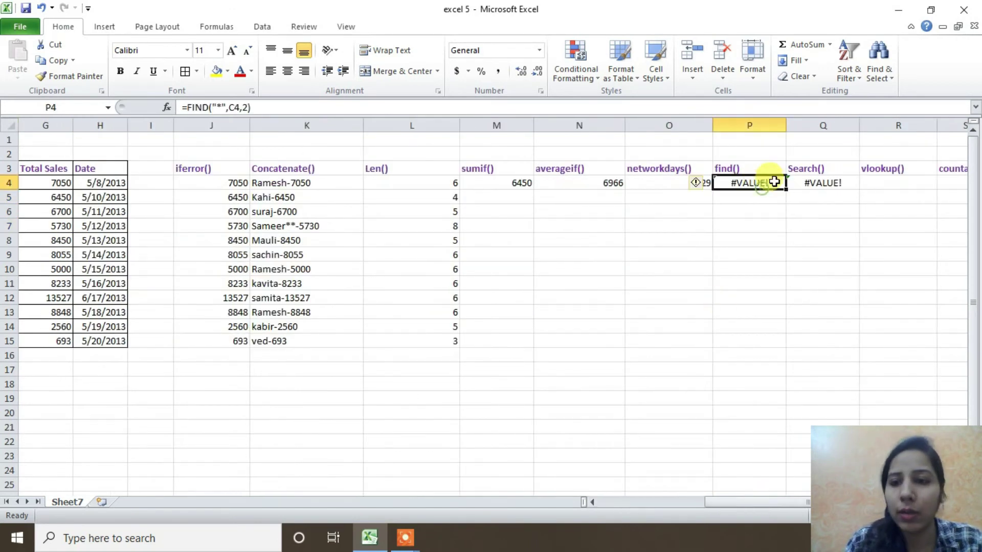
pyautogui.doubleClick(774, 182)
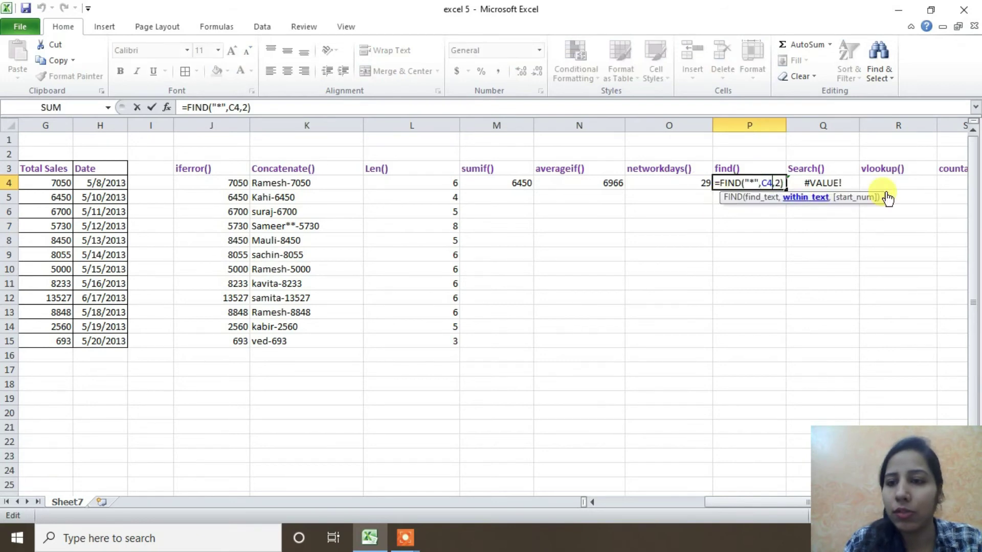
# - Change the text to find in Q4's SEARCH formula to "s*" and its start number to 1
pyautogui.doubleClick(837, 183)
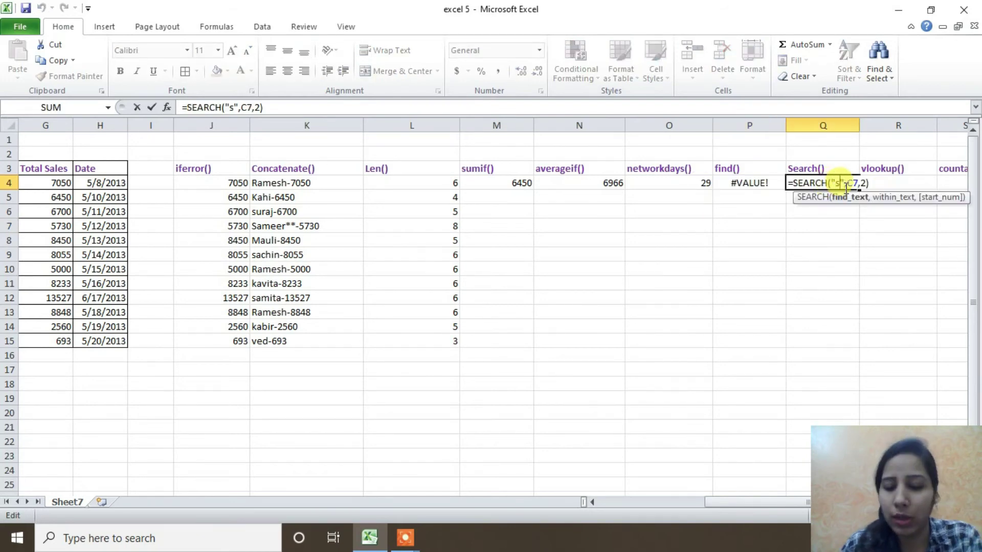
pyautogui.write('*')
pyautogui.hotkey('ctrl', 'Return')
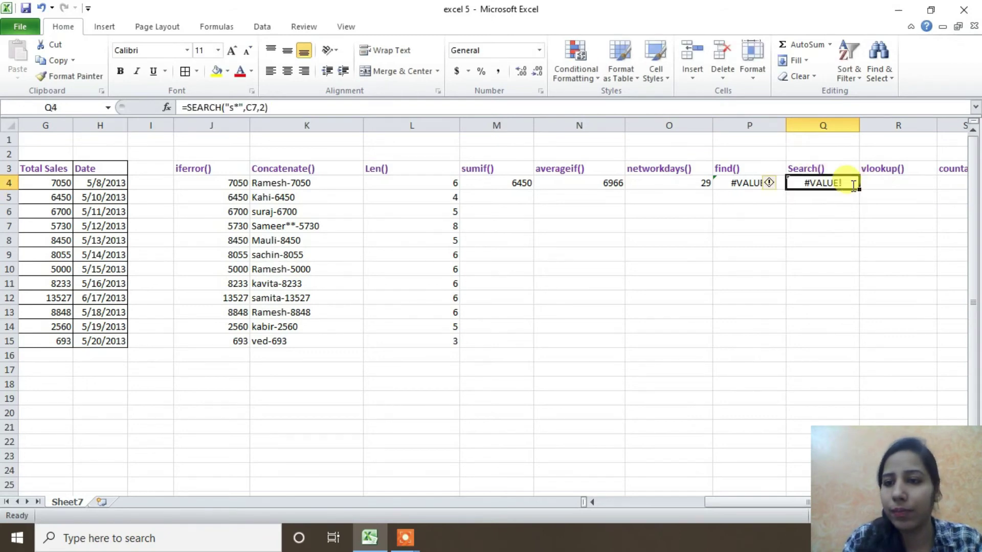
pyautogui.press('F2')
pyautogui.press('BackSpace')
pyautogui.write('1')
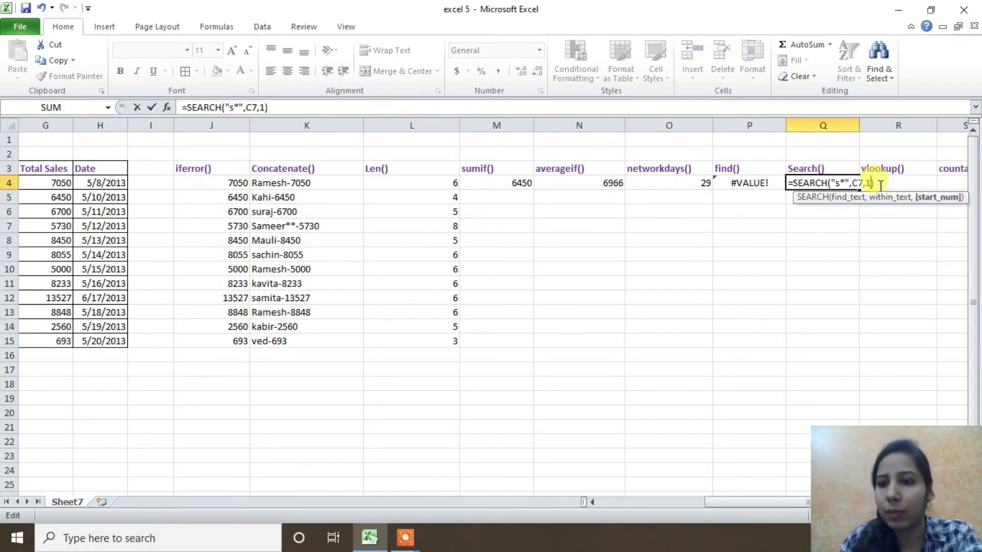
pyautogui.hotkey('ctrl', 'Return')
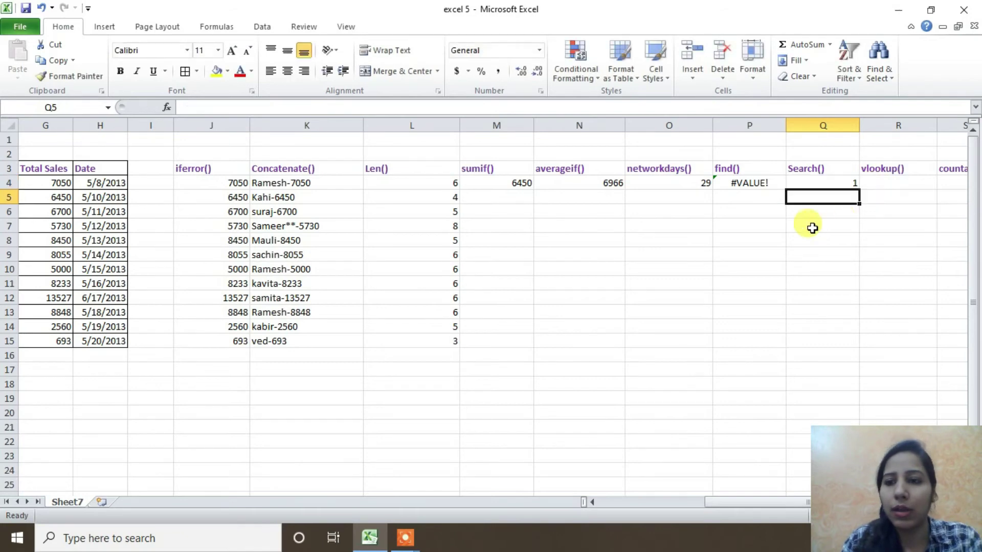
# - Change the text to find in P4's FIND formula to "s*", matching the SEARCH formula in Q4
pyautogui.doubleClick(800, 180)
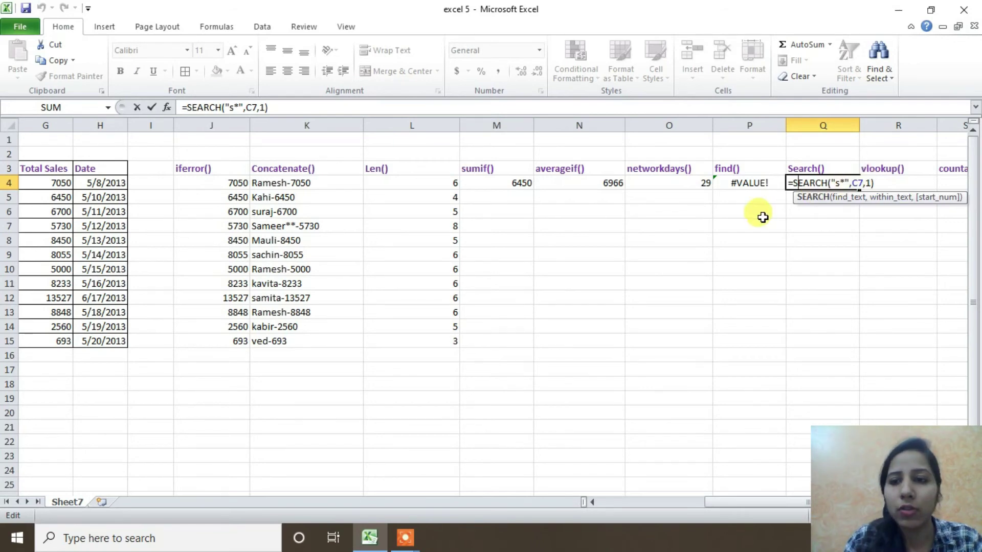
pyautogui.click(744, 181)
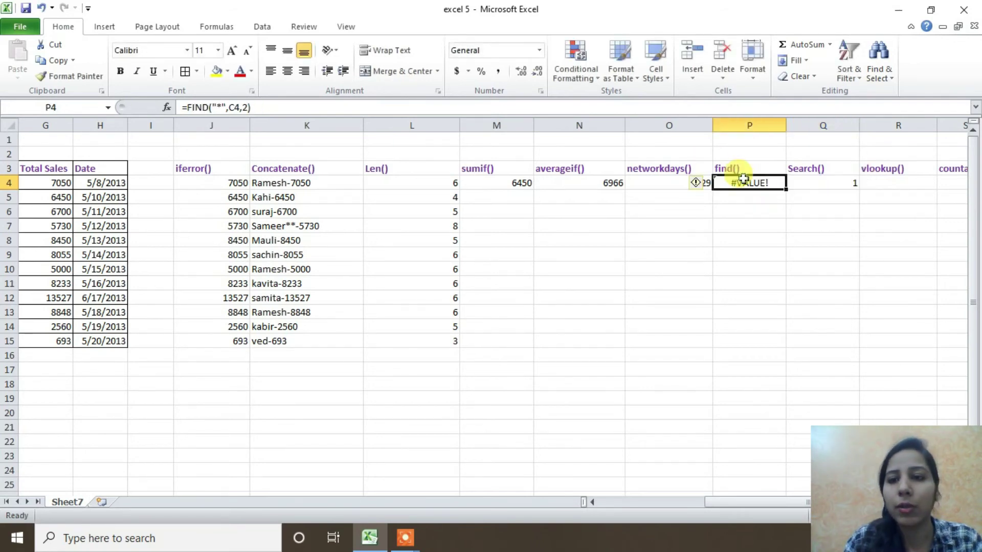
pyautogui.doubleClick(768, 184)
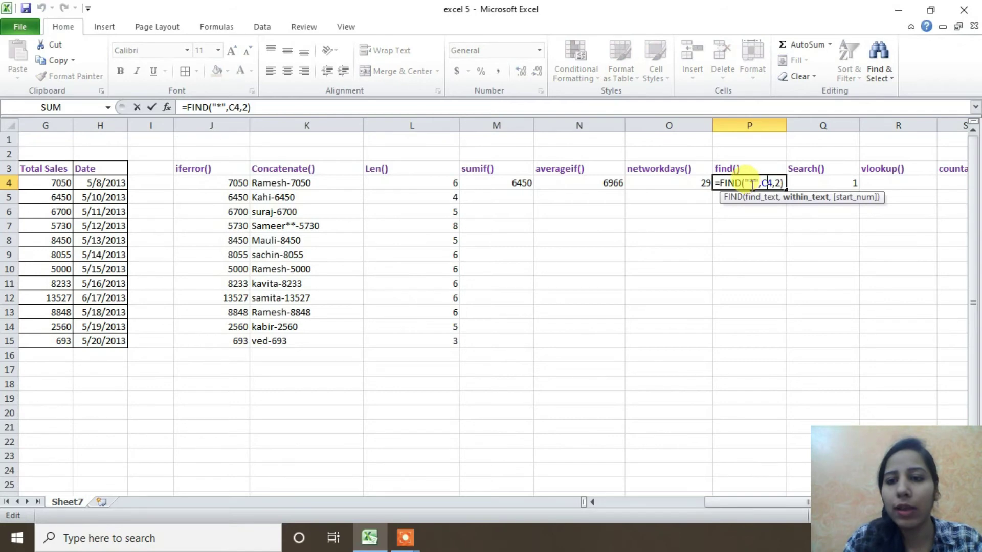
pyautogui.click(754, 185)
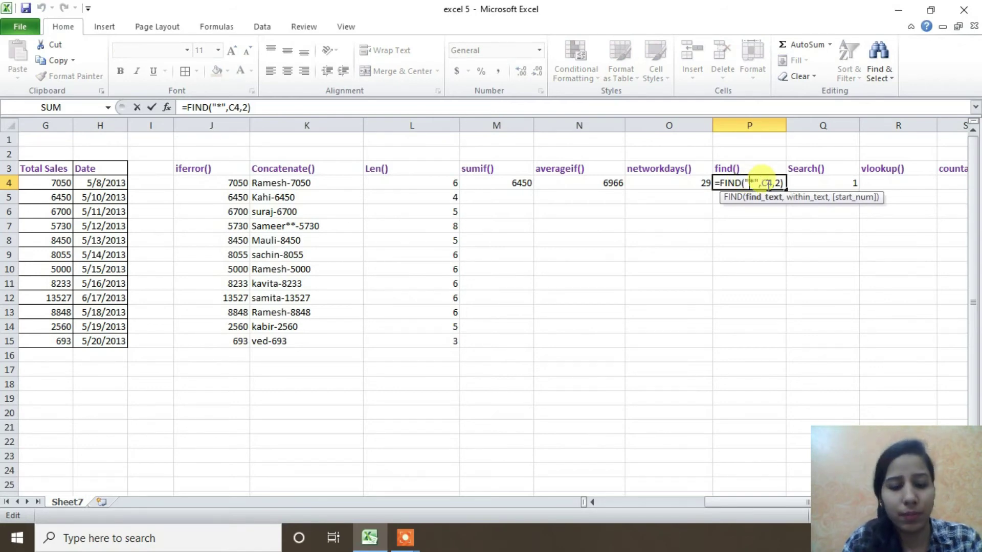
pyautogui.press('Return')
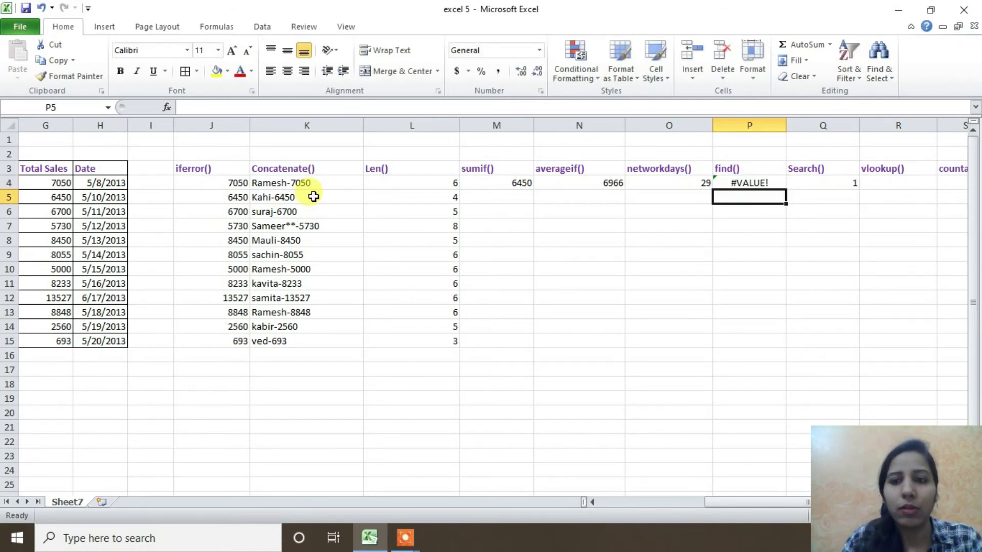
# - Examine the "s*" wildcard in P4's FIND formula against the salesman name in C4 and Q4's SEARCH formula
pyautogui.click(683, 503)
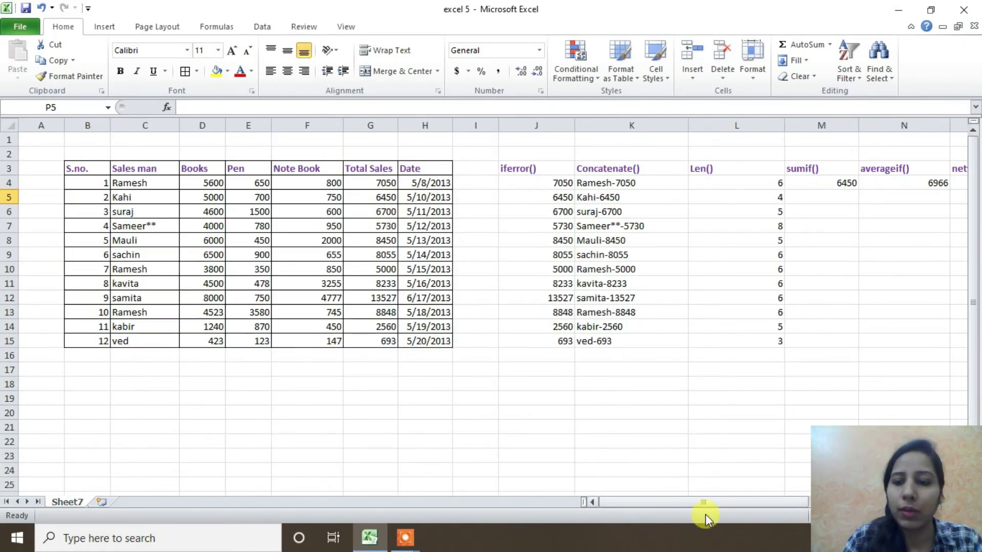
pyautogui.moveTo(704, 503); pyautogui.dragTo(774, 515)
pyautogui.click(872, 183)
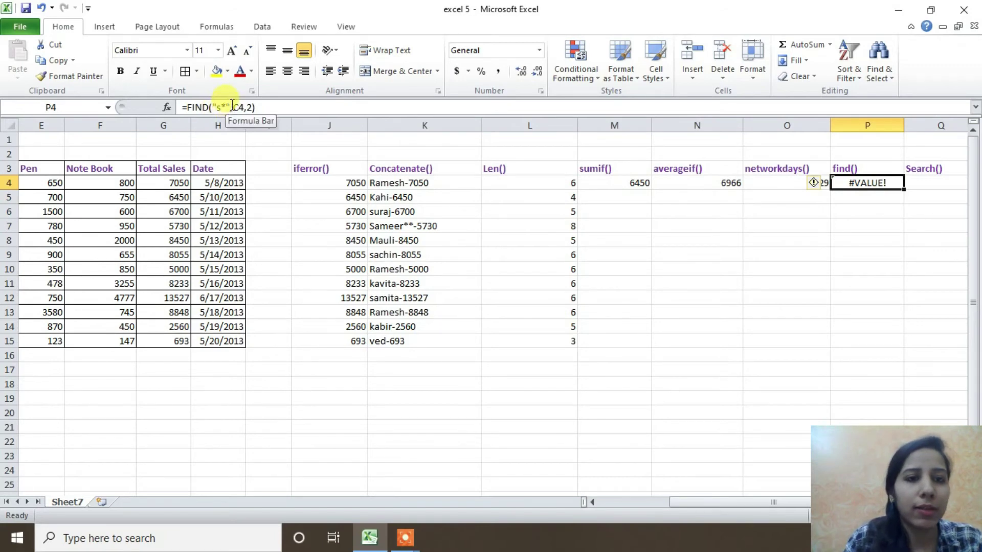
pyautogui.click(670, 500)
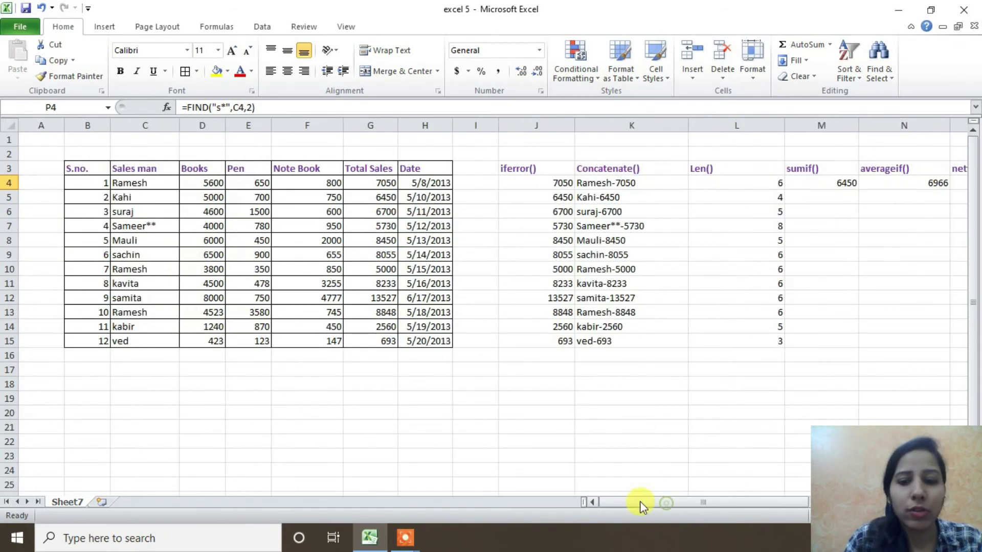
pyautogui.click(243, 107)
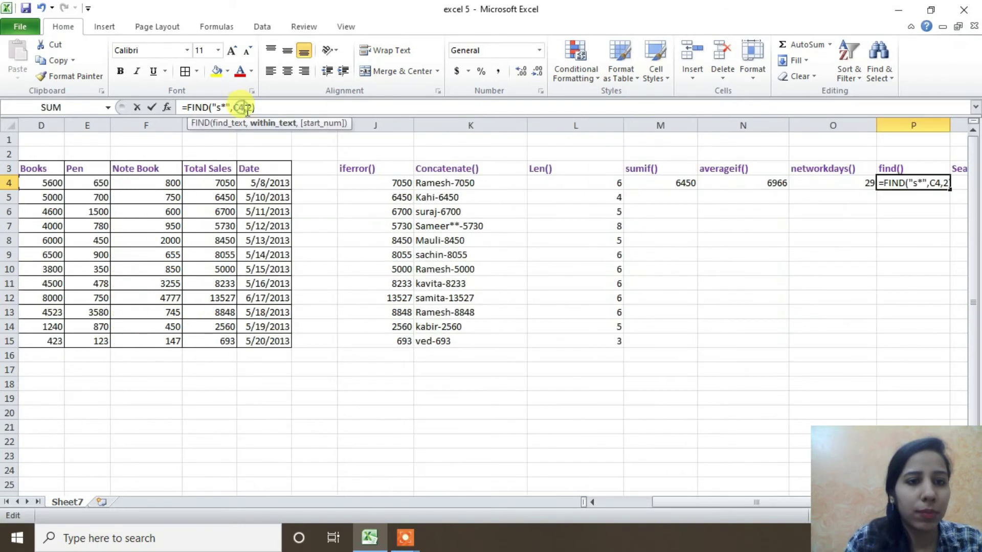
pyautogui.moveTo(750, 495); pyautogui.dragTo(670, 501)
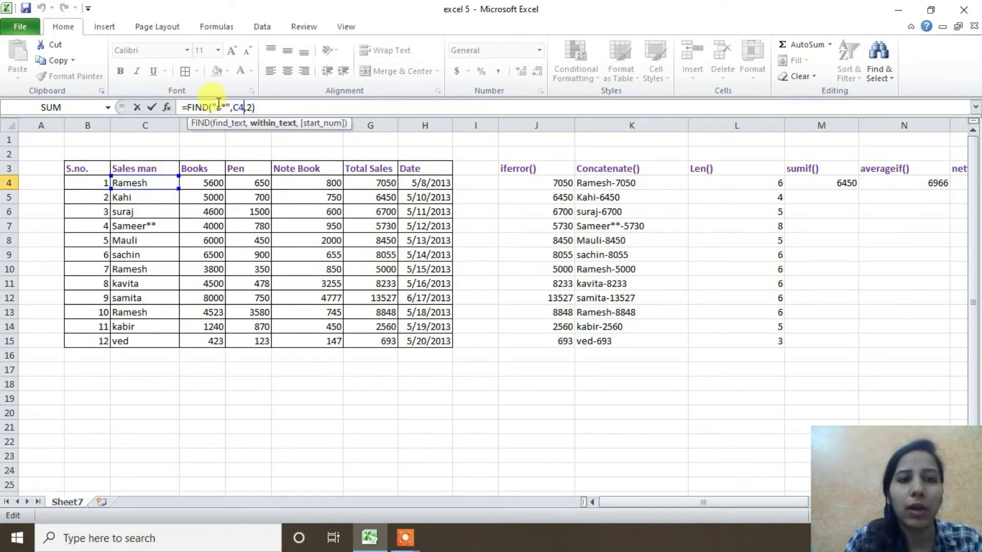
pyautogui.click(736, 509)
pyautogui.moveTo(736, 509); pyautogui.dragTo(830, 503)
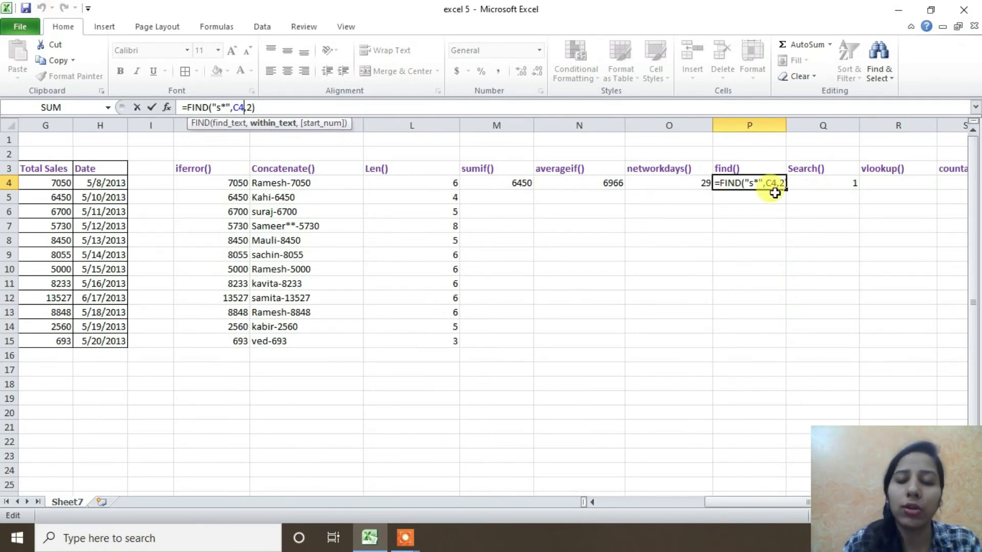
pyautogui.click(809, 184)
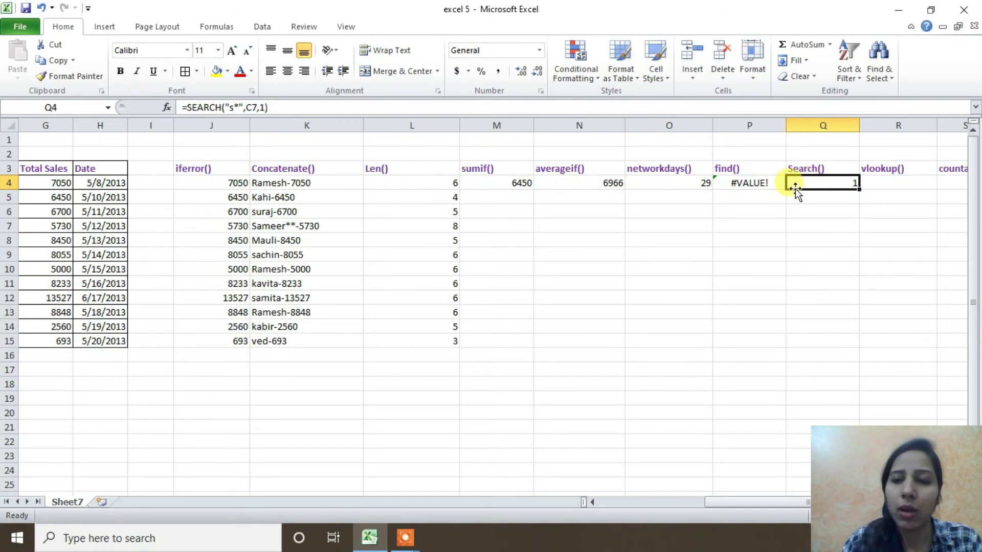
pyautogui.click(751, 183)
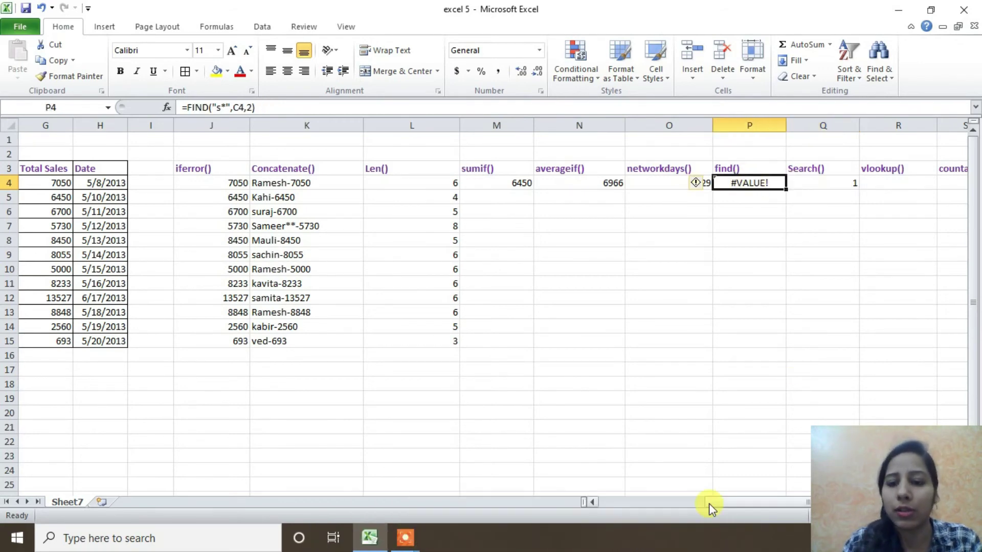
pyautogui.moveTo(710, 502); pyautogui.dragTo(741, 502)
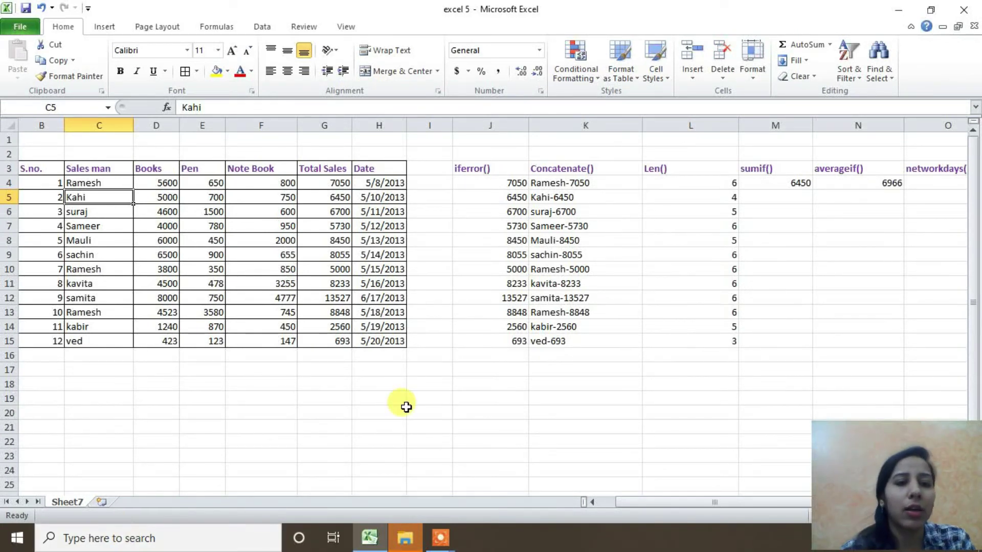
# - Insert a new column before the Search() column and enter "name" as its heading in Q3
pyautogui.moveTo(635, 503); pyautogui.dragTo(728, 497)
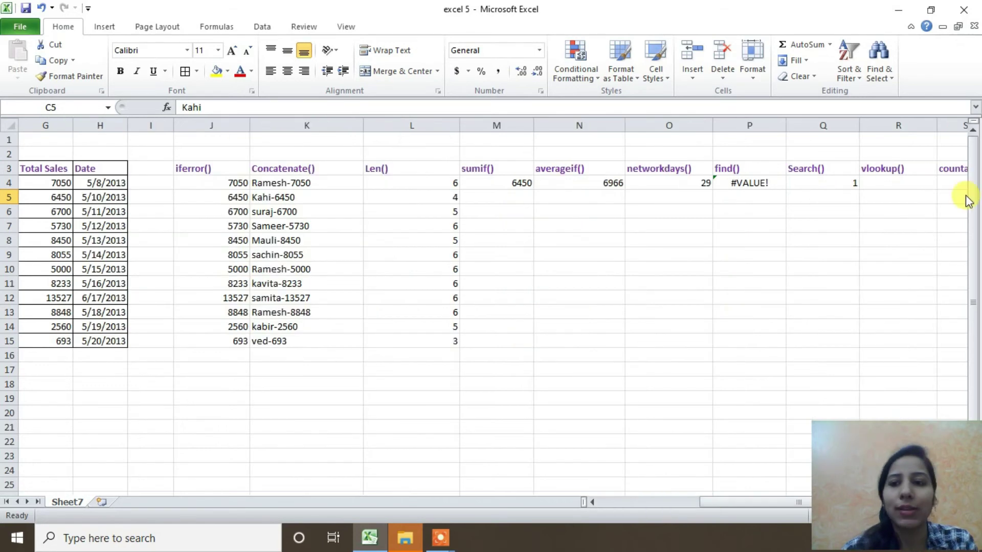
pyautogui.click(861, 123)
pyautogui.rightClick(861, 124)
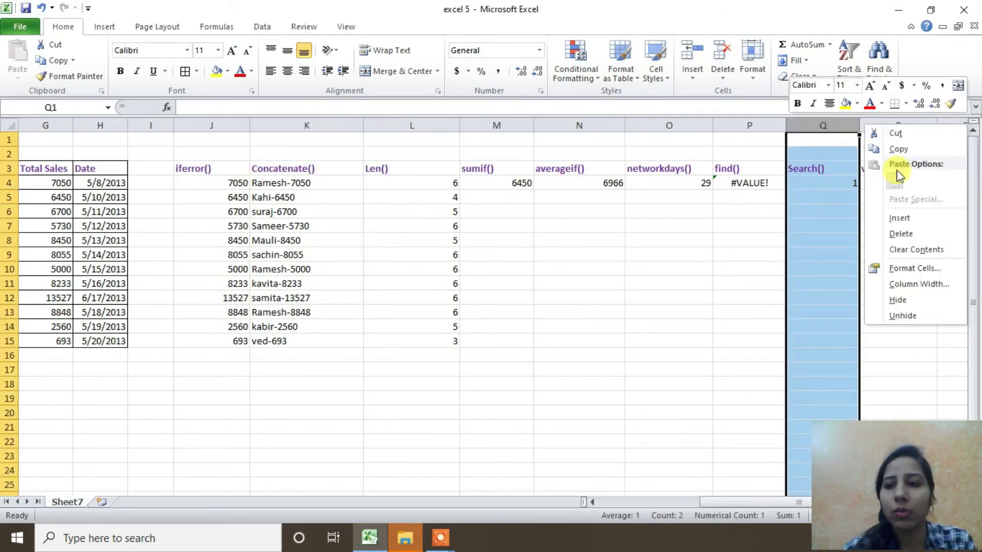
pyautogui.click(900, 217)
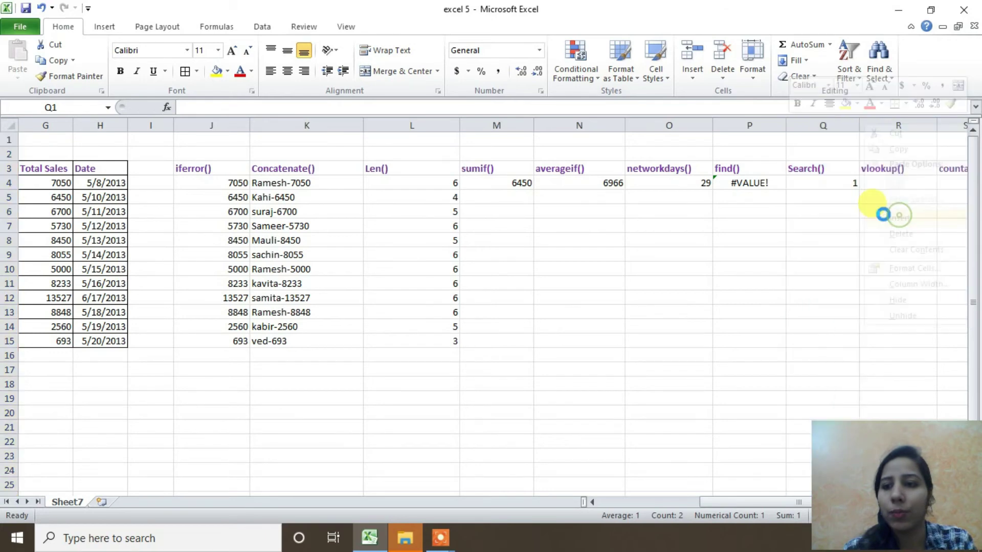
pyautogui.doubleClick(813, 166)
pyautogui.write('name')
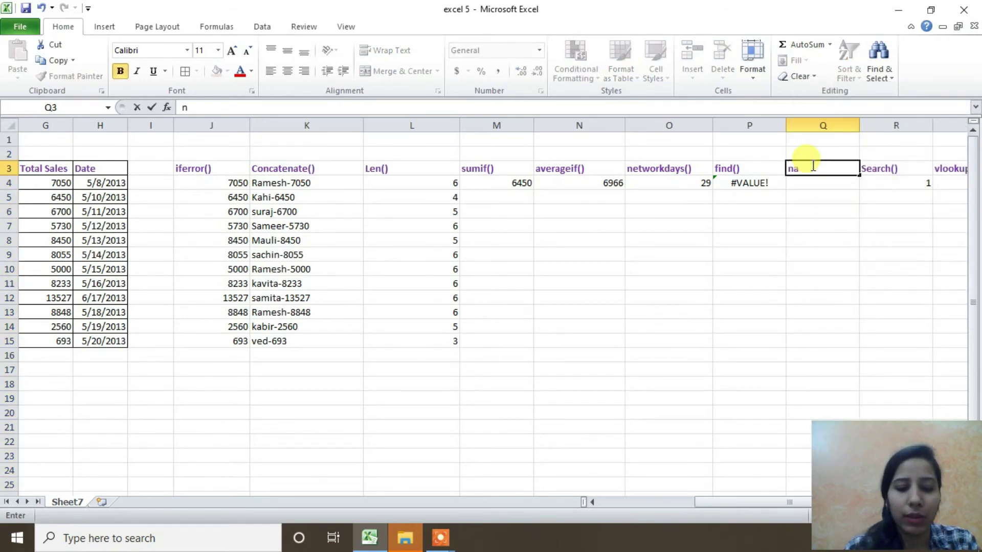
pyautogui.click(840, 184)
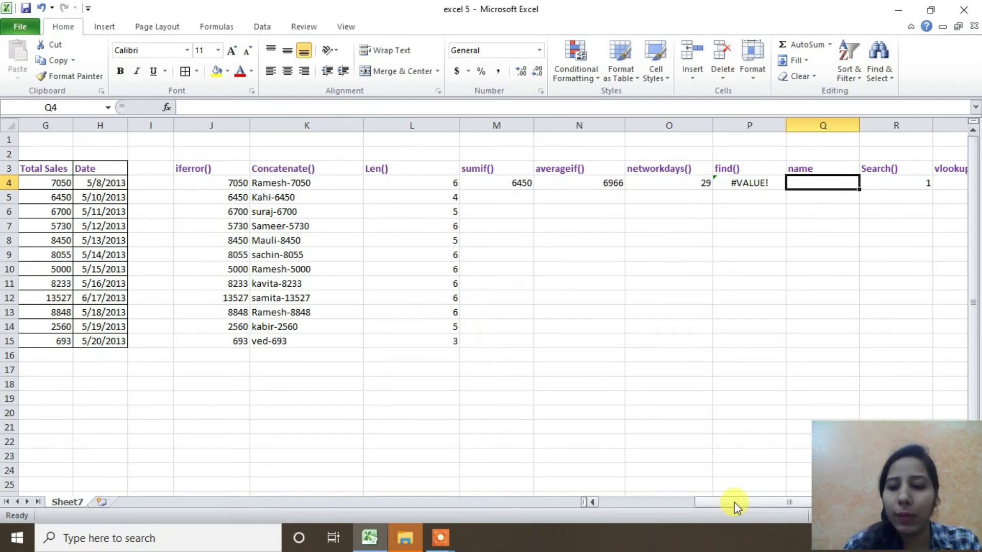
# - Start a VLOOKUP formula in S4 with the name cell Q4 as its lookup value
pyautogui.moveTo(735, 506); pyautogui.dragTo(765, 499)
pyautogui.click(868, 183)
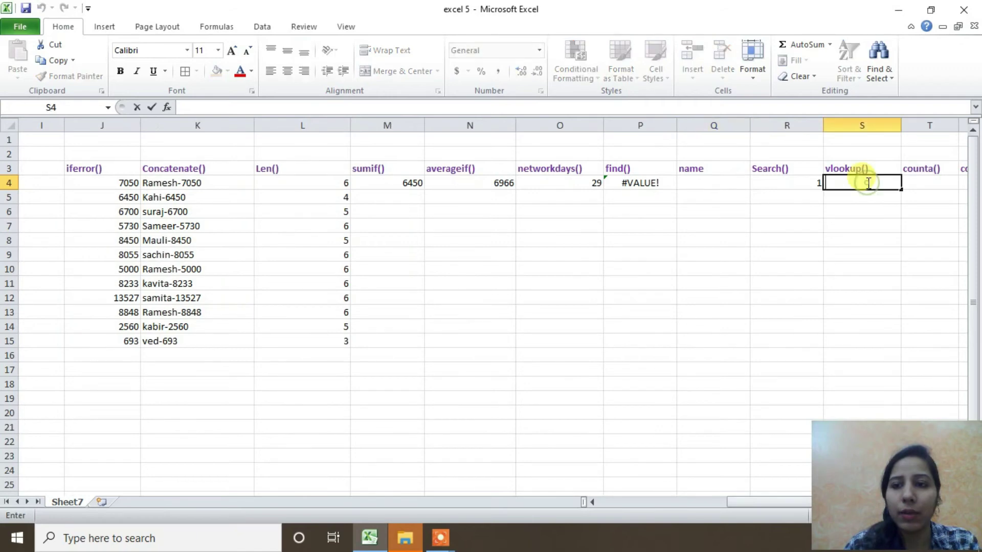
pyautogui.write('=vlo')
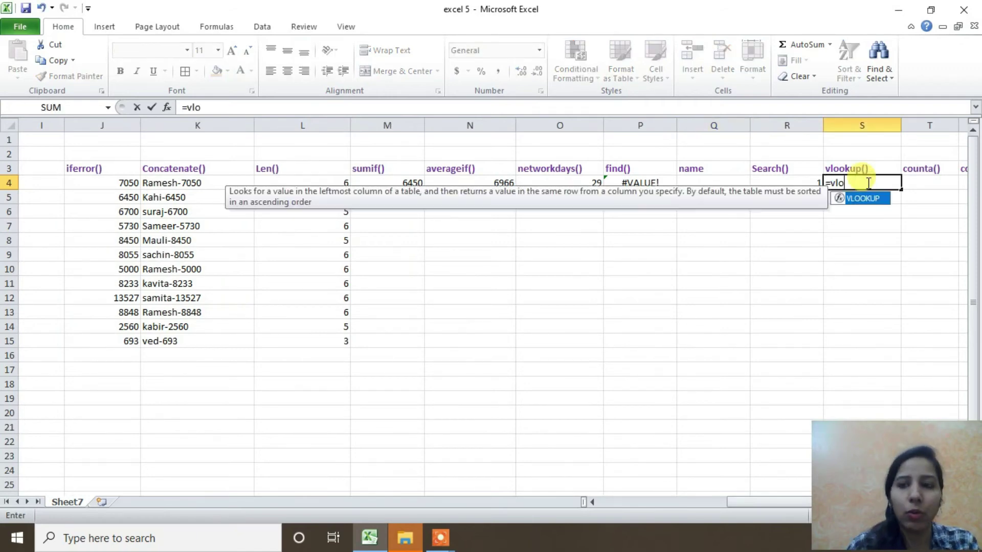
pyautogui.press('Tab')
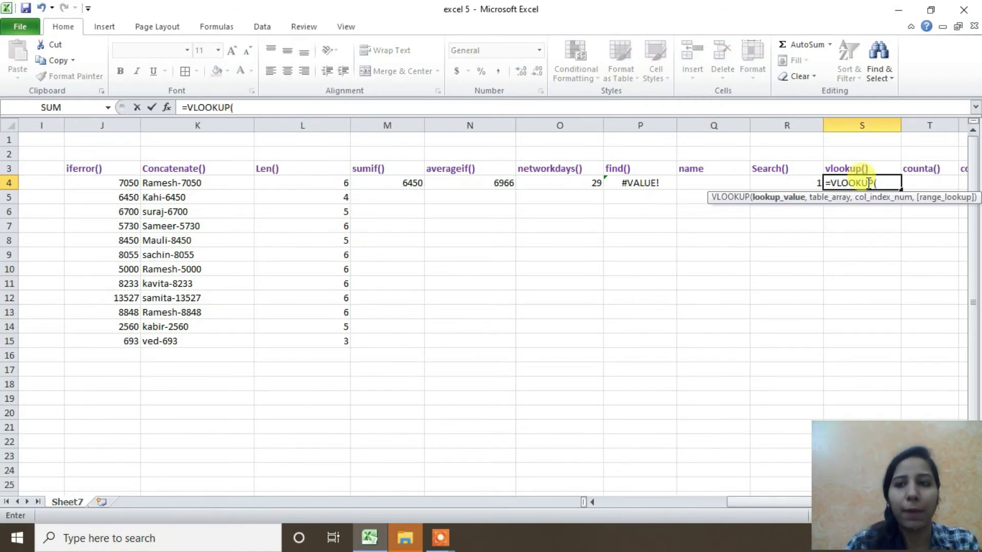
pyautogui.click(242, 107)
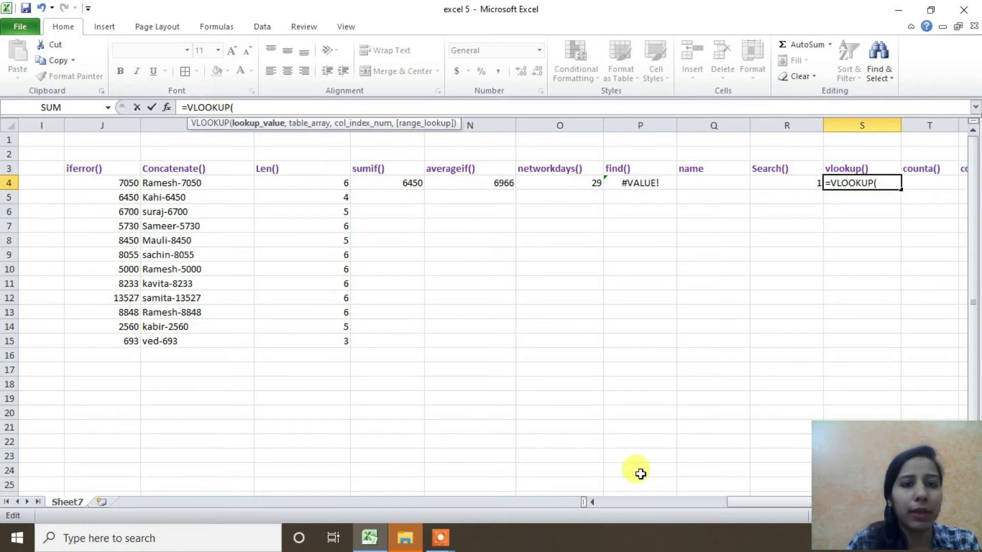
pyautogui.moveTo(736, 505); pyautogui.dragTo(592, 509)
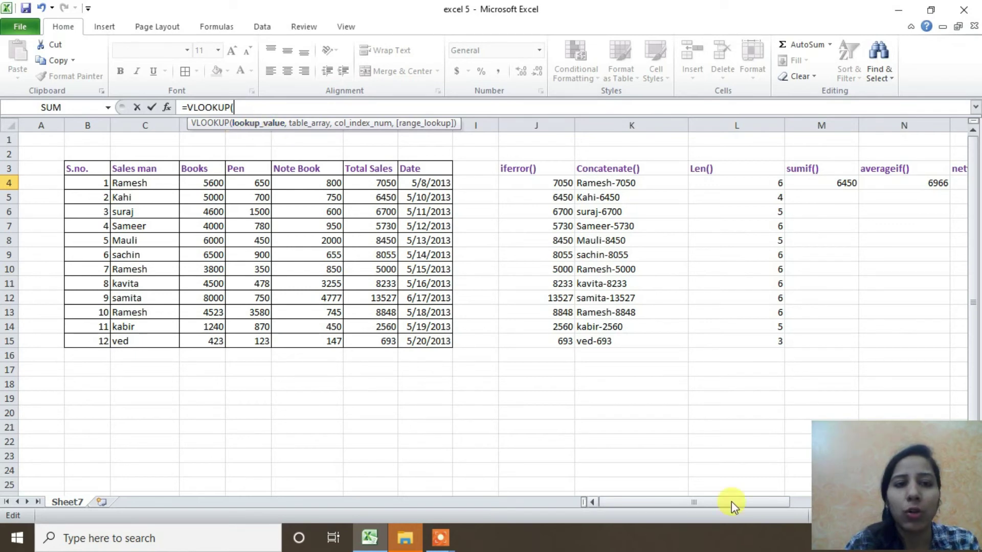
pyautogui.moveTo(687, 506); pyautogui.dragTo(778, 501)
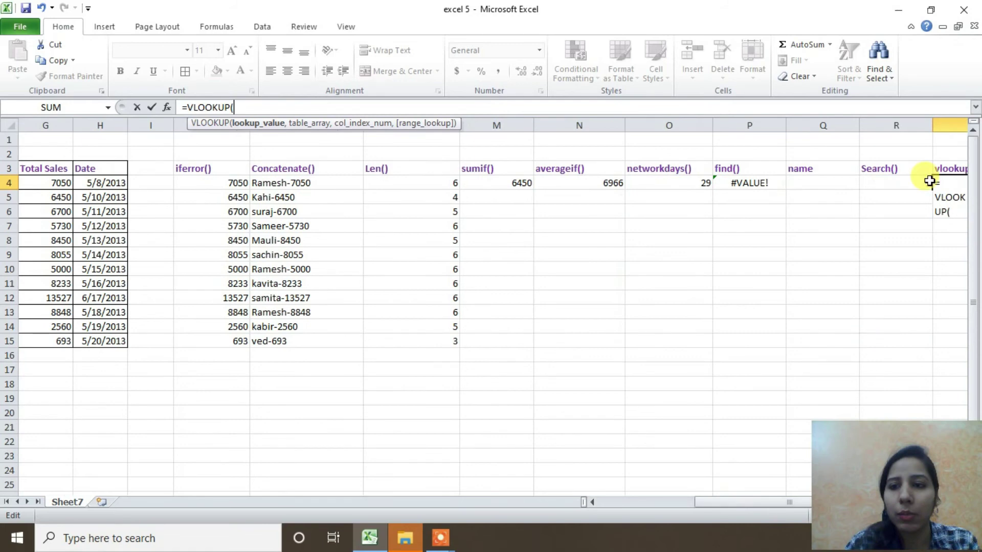
pyautogui.click(849, 179)
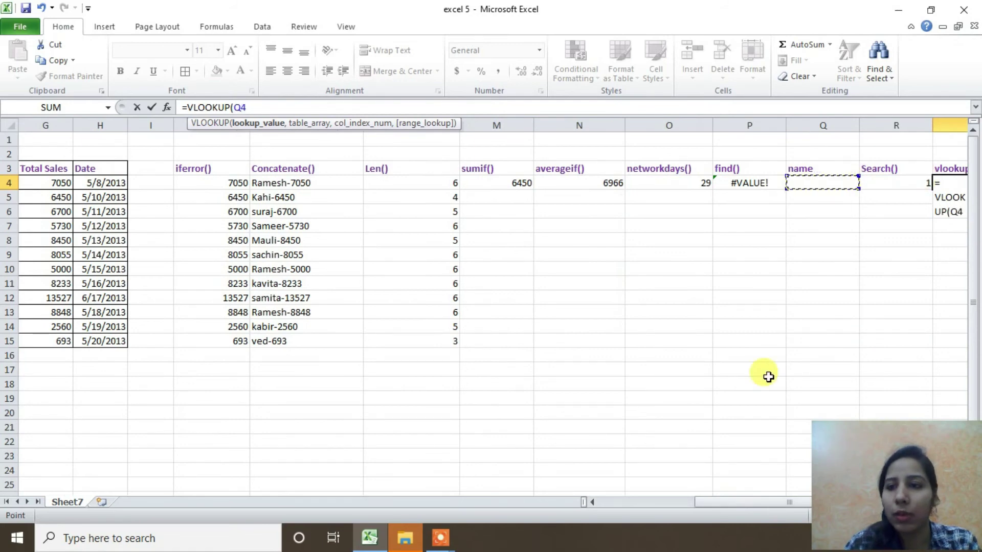
# - Set the VLOOKUP table array to C3:G15, from the Sales man column through the Total Sales column
pyautogui.moveTo(700, 499); pyautogui.dragTo(591, 501)
pyautogui.write(',')
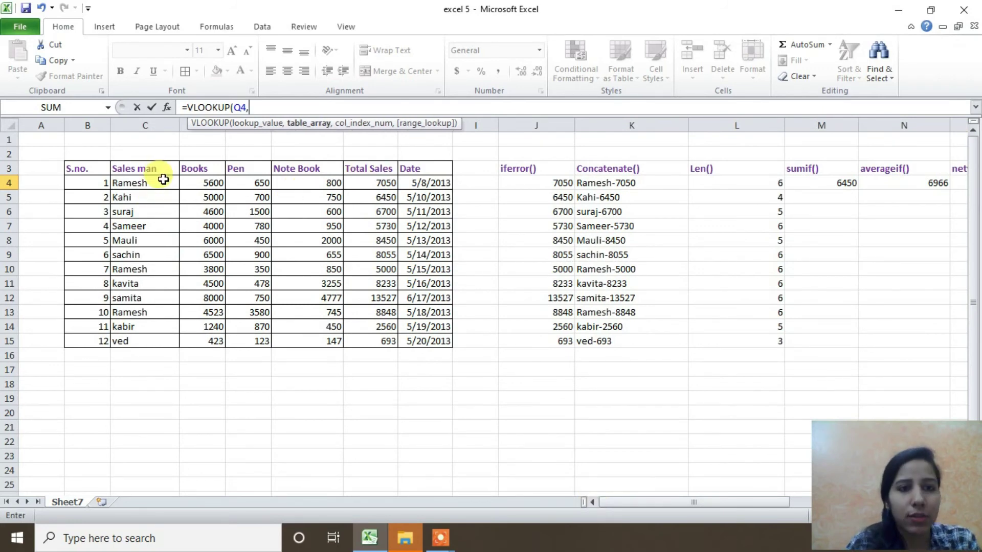
pyautogui.moveTo(136, 160); pyautogui.dragTo(387, 342)
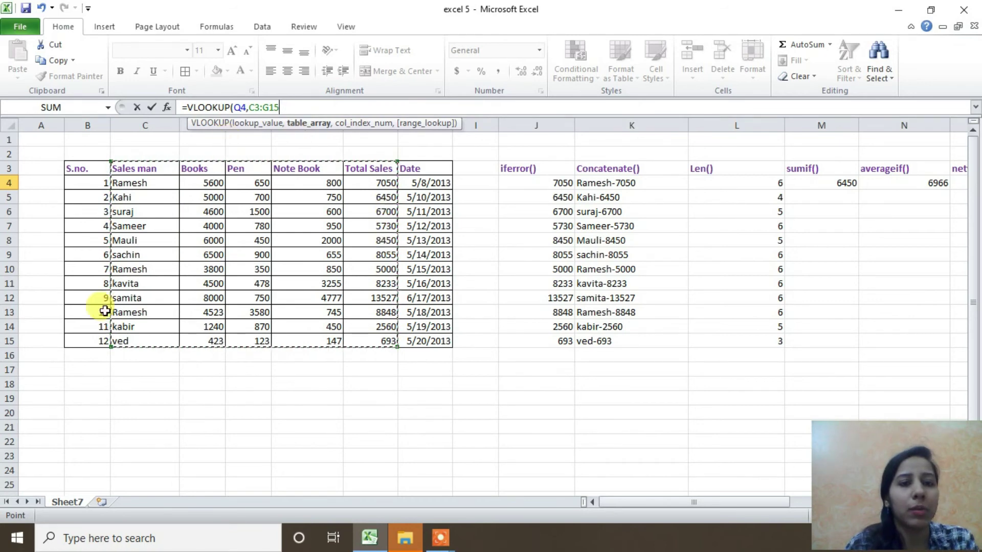
pyautogui.write(',')
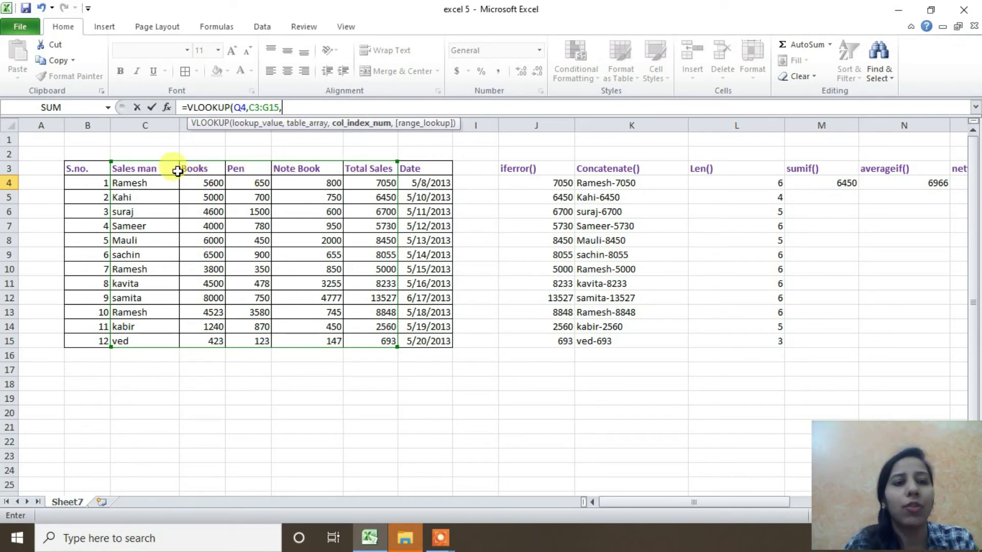
# - Complete S4's VLOOKUP formula with column index 5 and range lookup 0 for an exact match
pyautogui.write('5n')
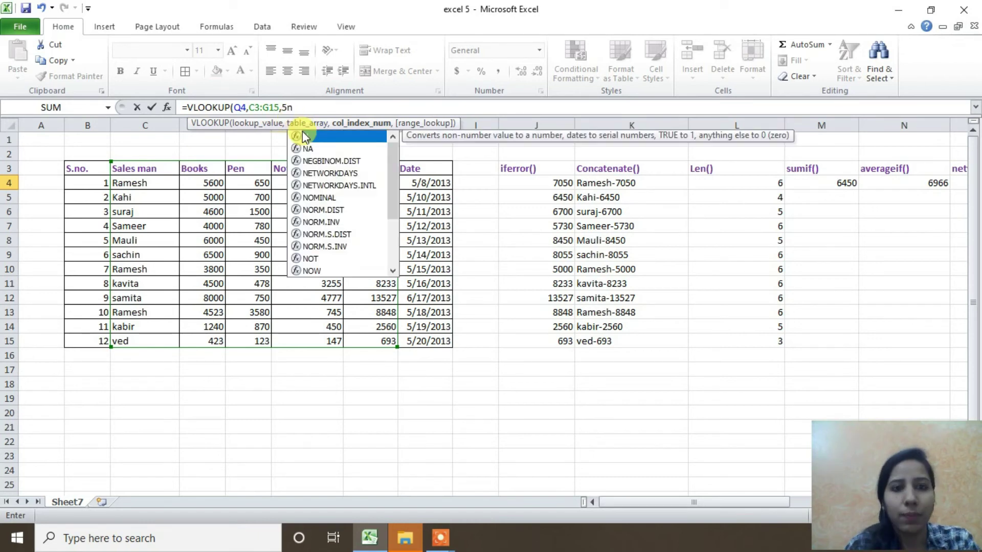
pyautogui.press('BackSpace')
pyautogui.write(',')
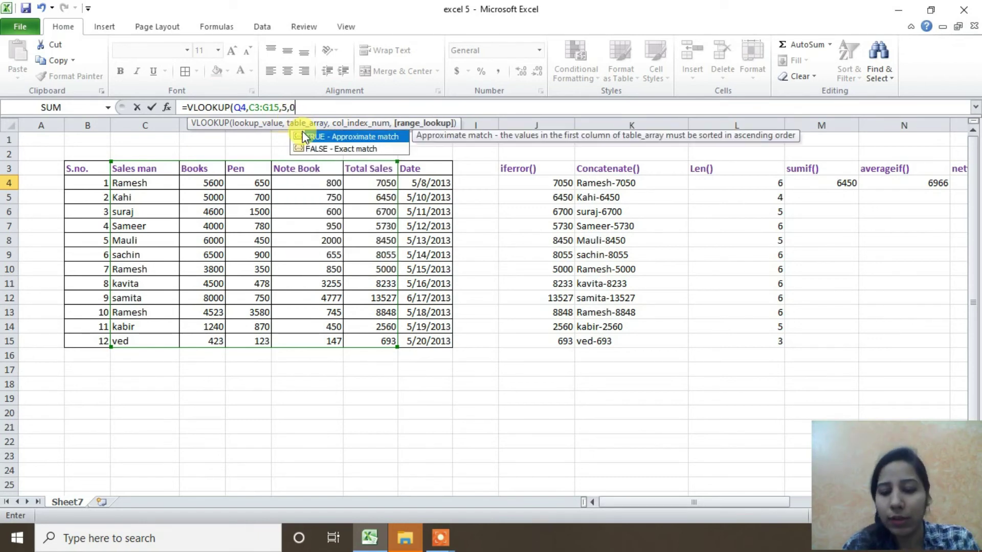
pyautogui.write('0')
pyautogui.press('Return')
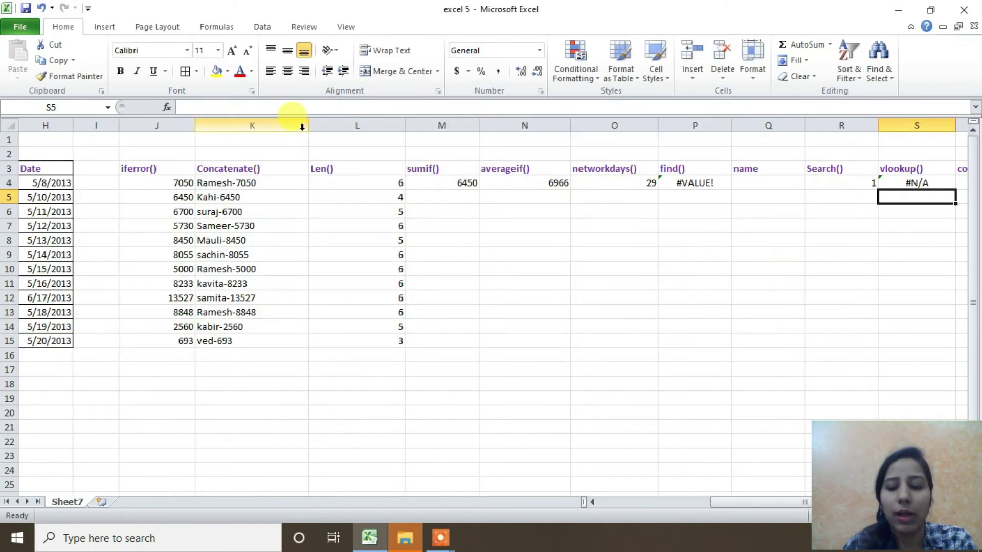
# - Enter the salesman name from C4 into Q4 as the lookup name and compare S4's result with the sales table
pyautogui.doubleClick(782, 182)
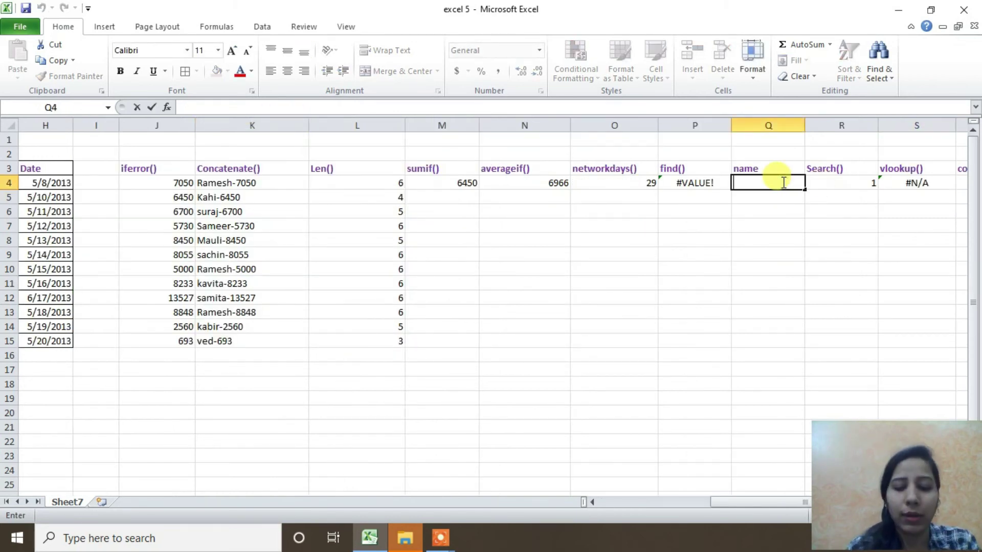
pyautogui.write('Ramesh')
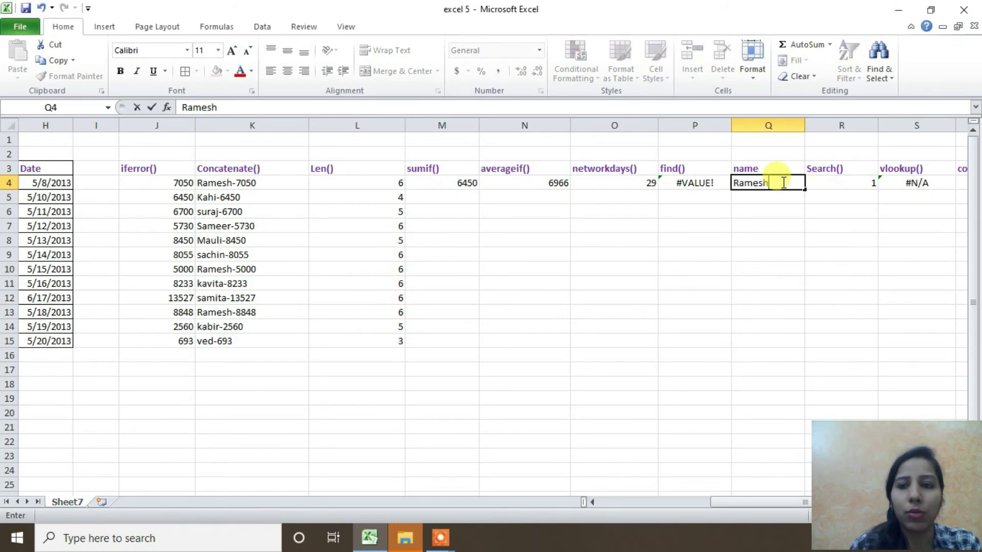
pyautogui.press('Return')
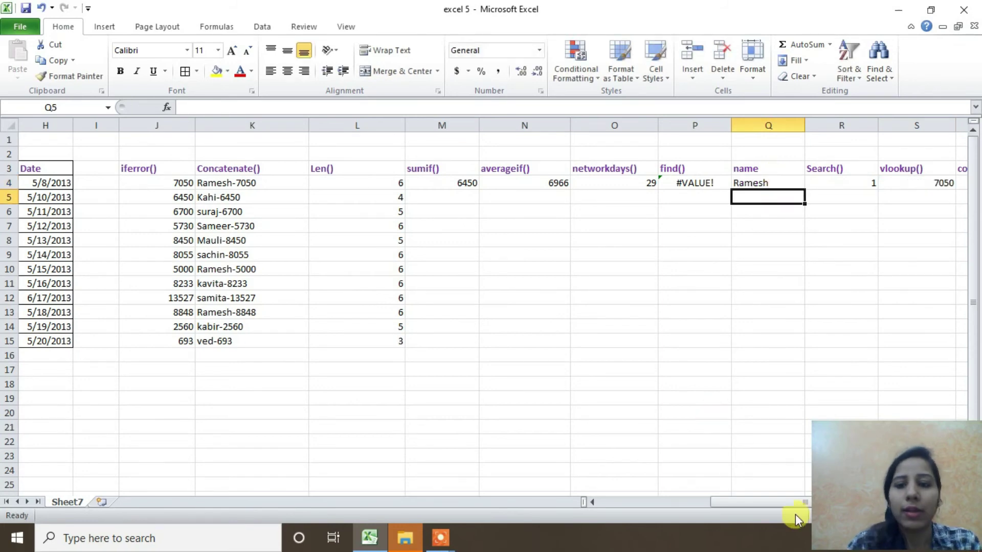
pyautogui.moveTo(796, 506); pyautogui.dragTo(630, 500)
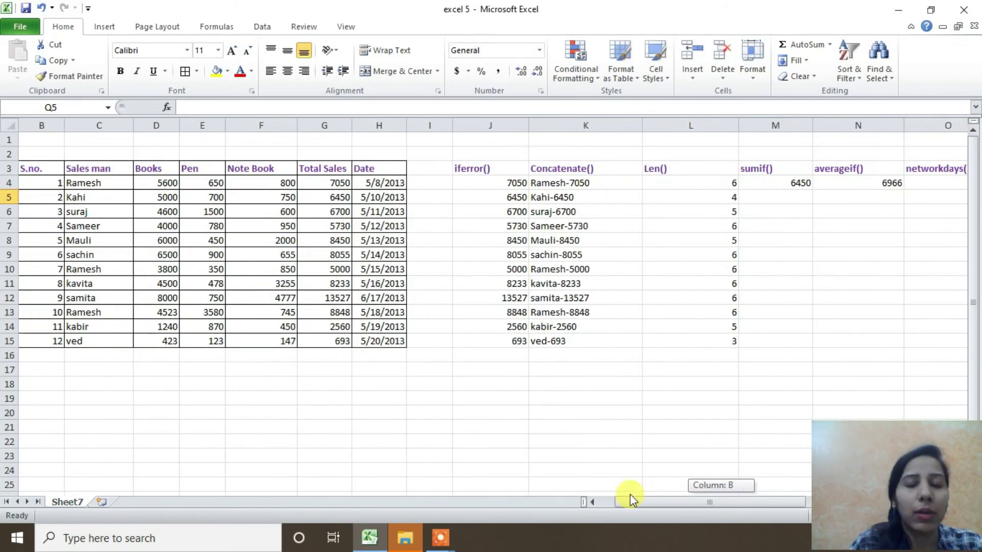
pyautogui.moveTo(714, 502); pyautogui.dragTo(827, 501)
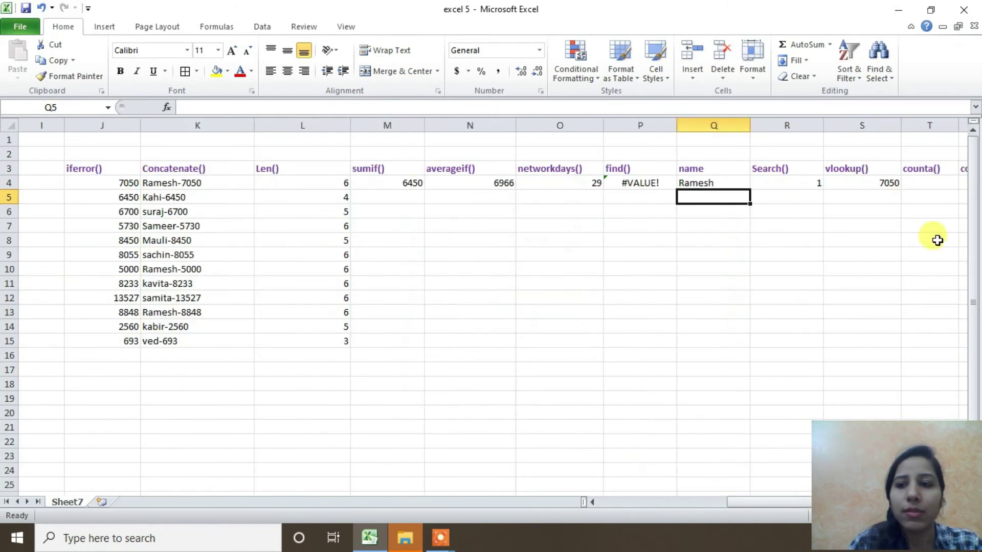
# - Clear the contents of the Search() column, column R
pyautogui.click(780, 136)
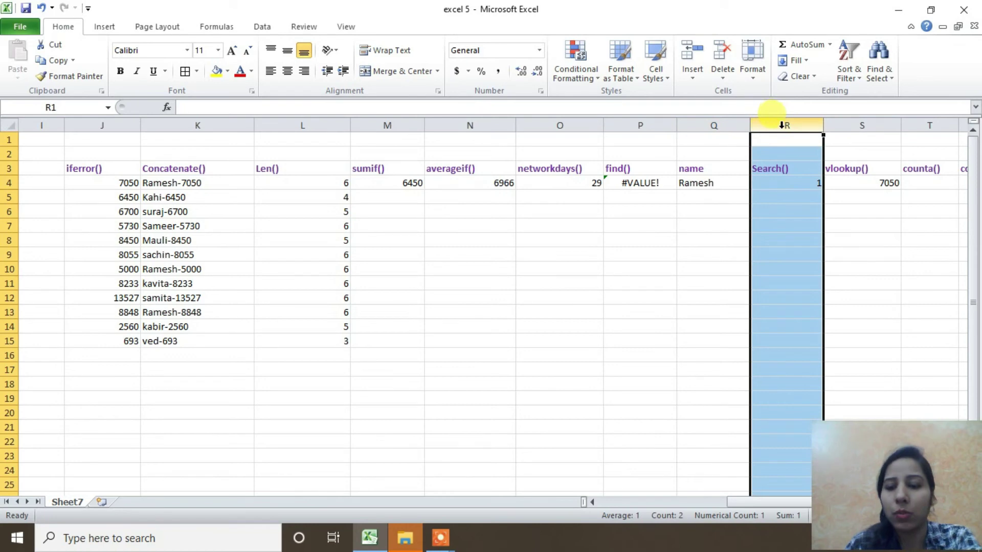
pyautogui.press('Delete')
pyautogui.click(725, 199)
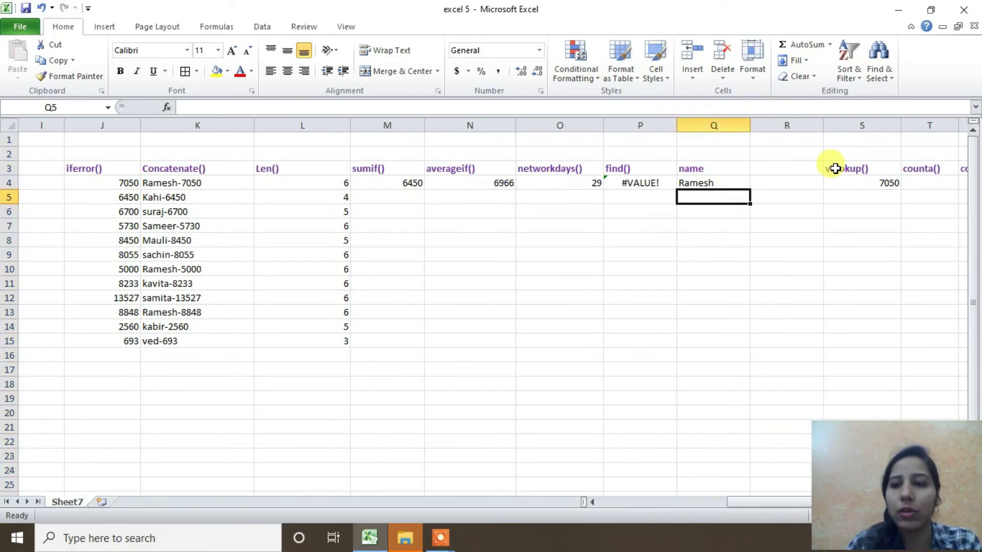
# - Move the name heading and lookup cell from Q3:Q4 to R3:R4, beside the vlookup() column, and check S4's formula
pyautogui.click(834, 167)
pyautogui.moveTo(706, 168); pyautogui.dragTo(708, 184)
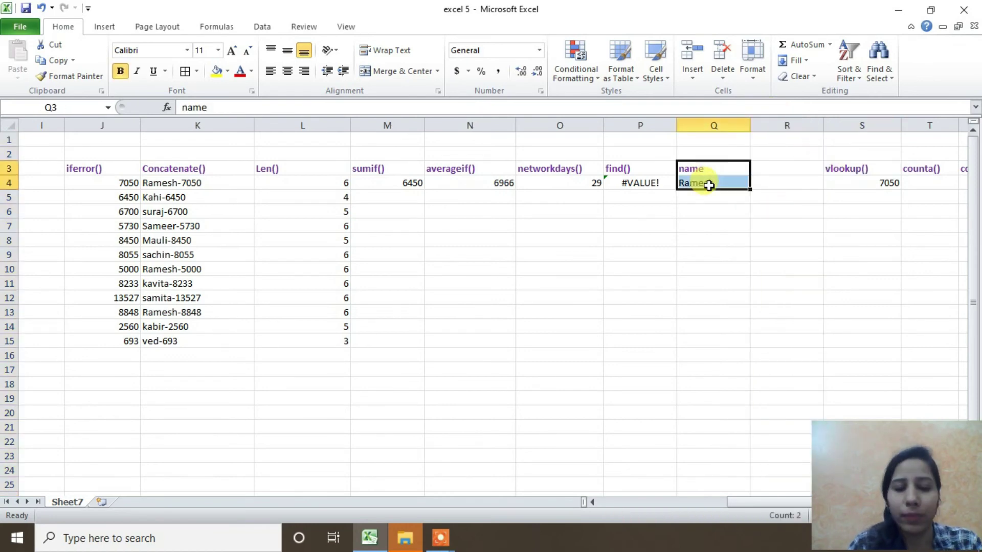
pyautogui.hotkey('ctrl', 'x')
pyautogui.click(799, 169)
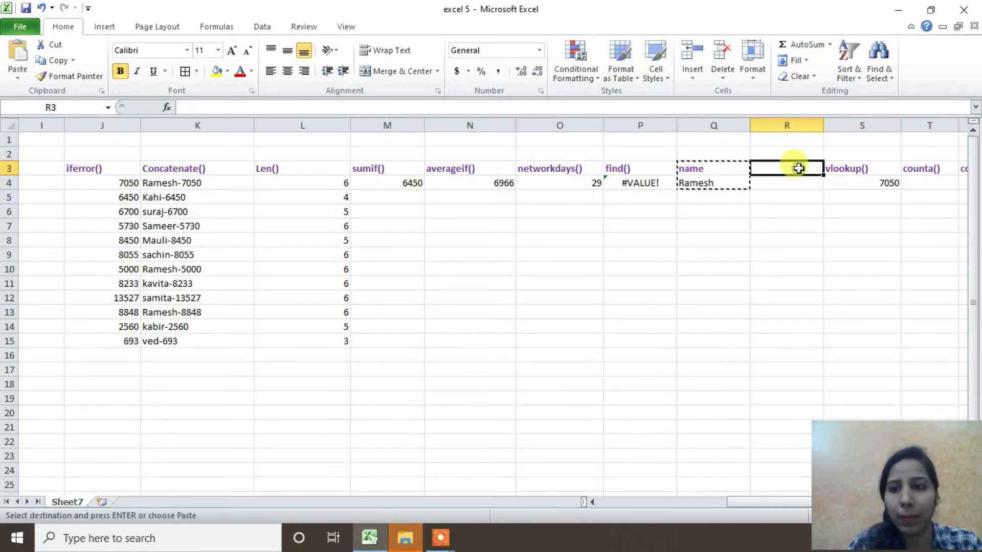
pyautogui.hotkey('ctrl', 'v')
pyautogui.click(867, 184)
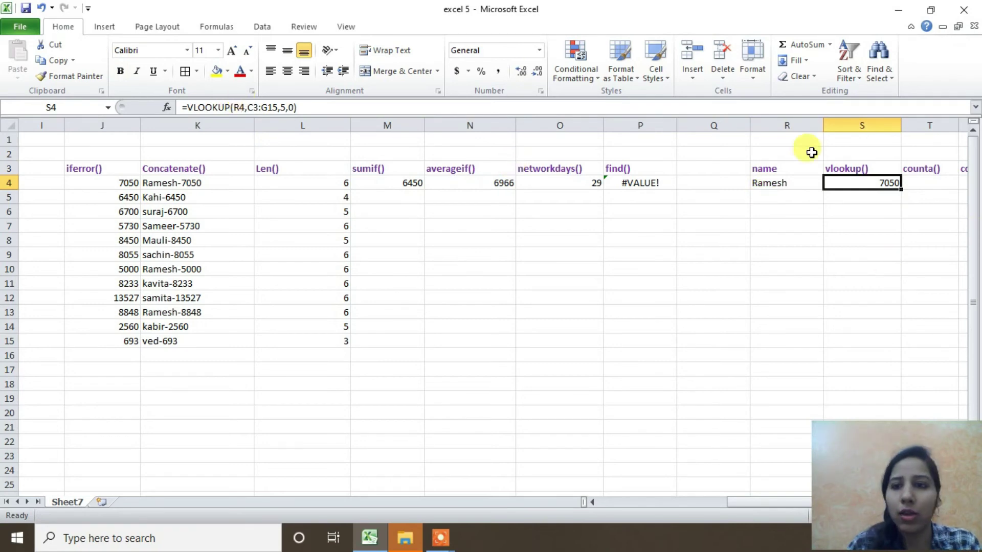
# - Replace the lookup name in R4 with the name of the salesman in C14, capitalising its first letter
pyautogui.moveTo(752, 505); pyautogui.dragTo(815, 514)
pyautogui.click(683, 186)
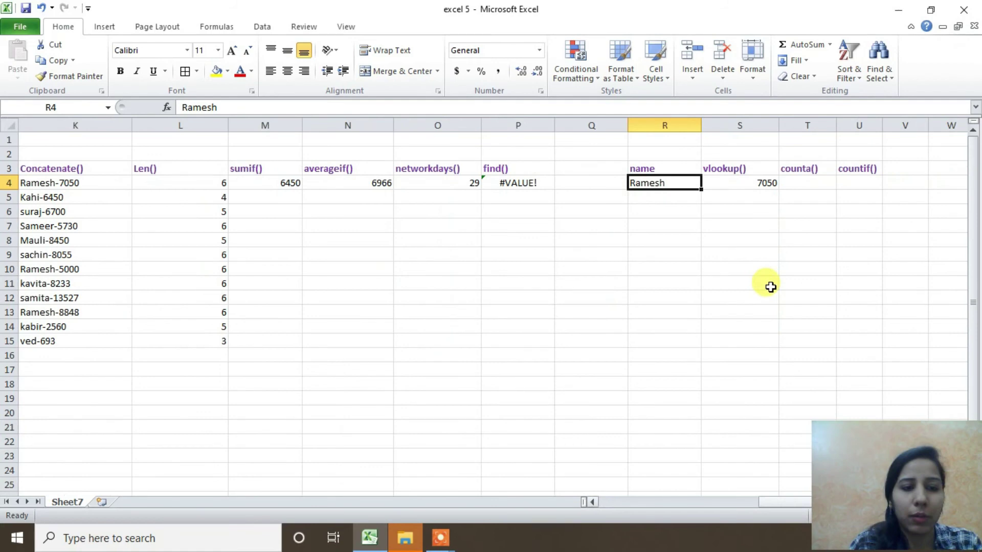
pyautogui.doubleClick(668, 182)
pyautogui.press('BackSpace')
pyautogui.press('BackSpace')
pyautogui.press('BackSpace')
pyautogui.press('BackSpace')
pyautogui.press('BackSpace')
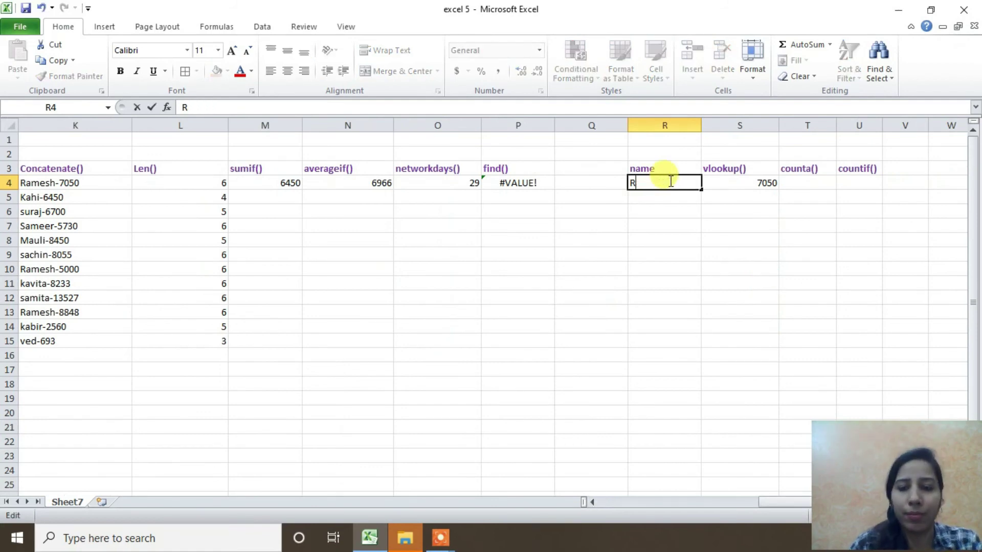
pyautogui.press('BackSpace')
pyautogui.write('KAbir')
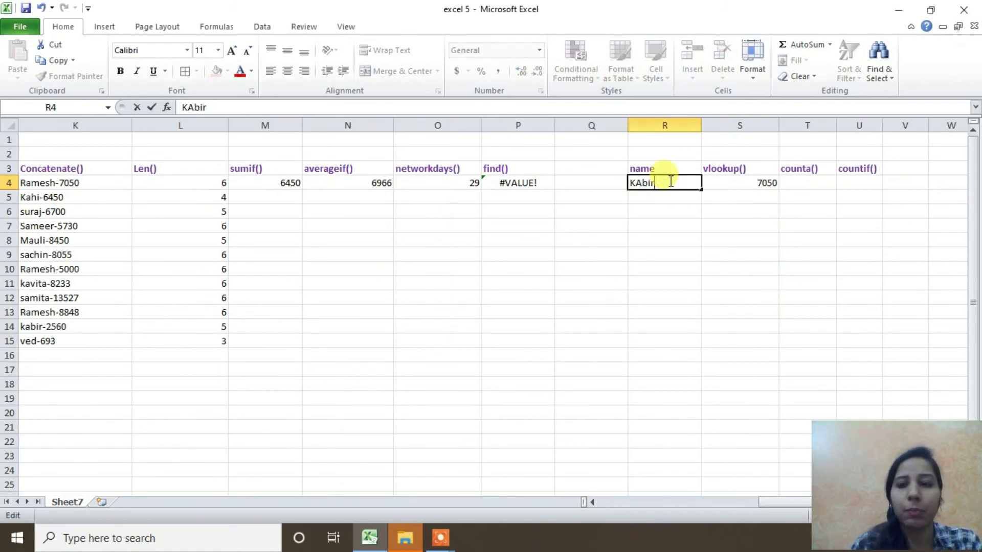
pyautogui.press('BackSpace')
pyautogui.press('BackSpace')
pyautogui.press('BackSpace')
pyautogui.press('BackSpace')
pyautogui.write('abi')
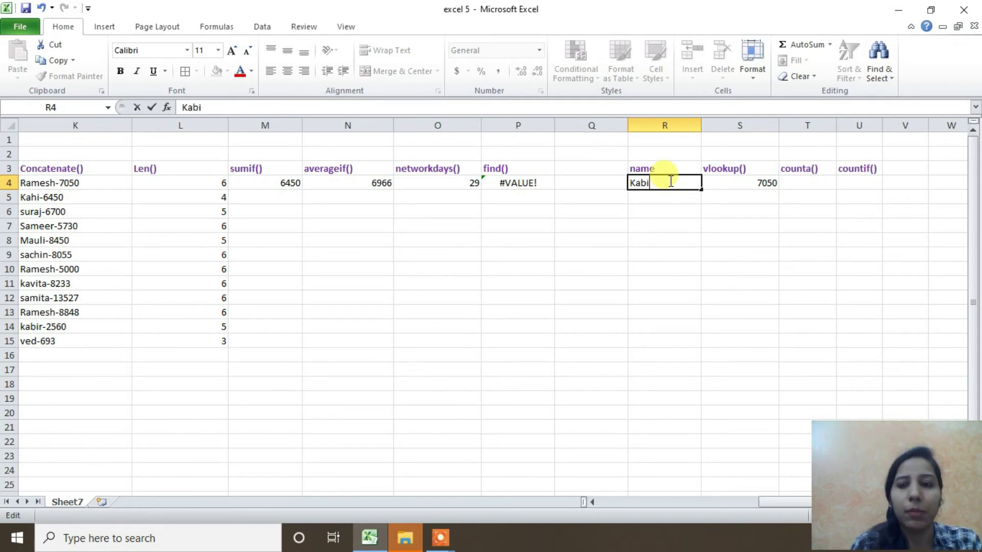
pyautogui.write('r')
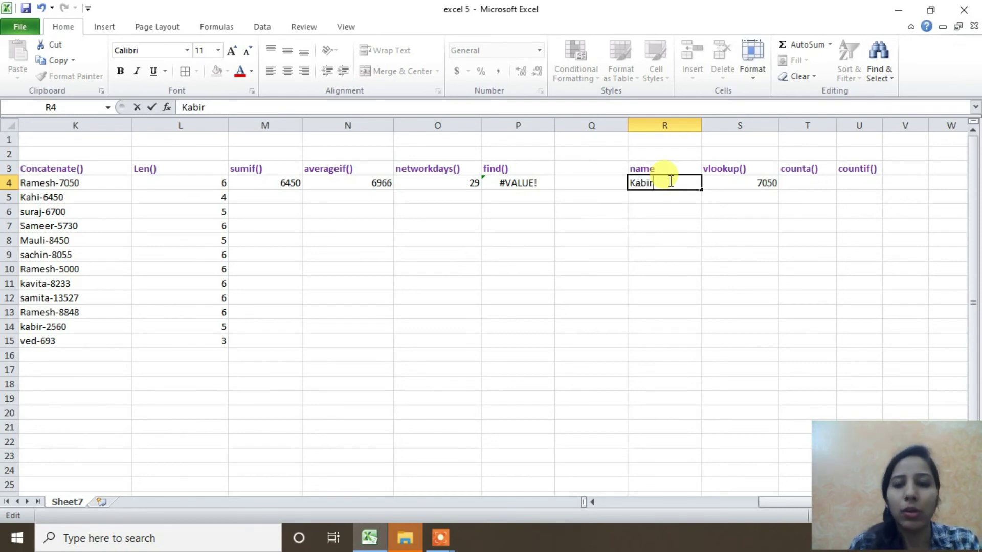
pyautogui.press('Tab')
pyautogui.press('Tab')
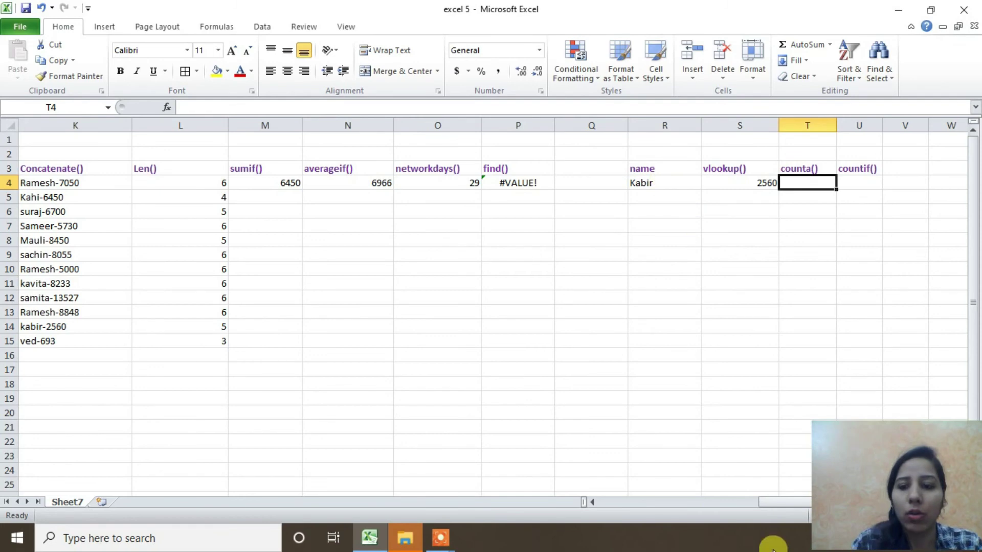
# - Compare S4's VLOOKUP result with the Total Sales value in row 14, and review R4 and the formula's arguments
pyautogui.moveTo(713, 510); pyautogui.dragTo(611, 502)
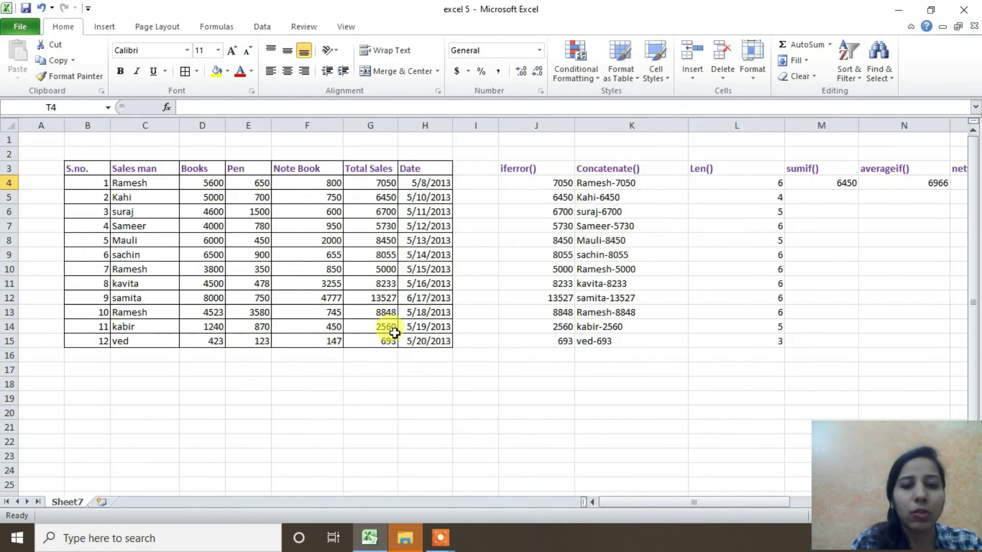
pyautogui.moveTo(668, 499); pyautogui.dragTo(804, 493)
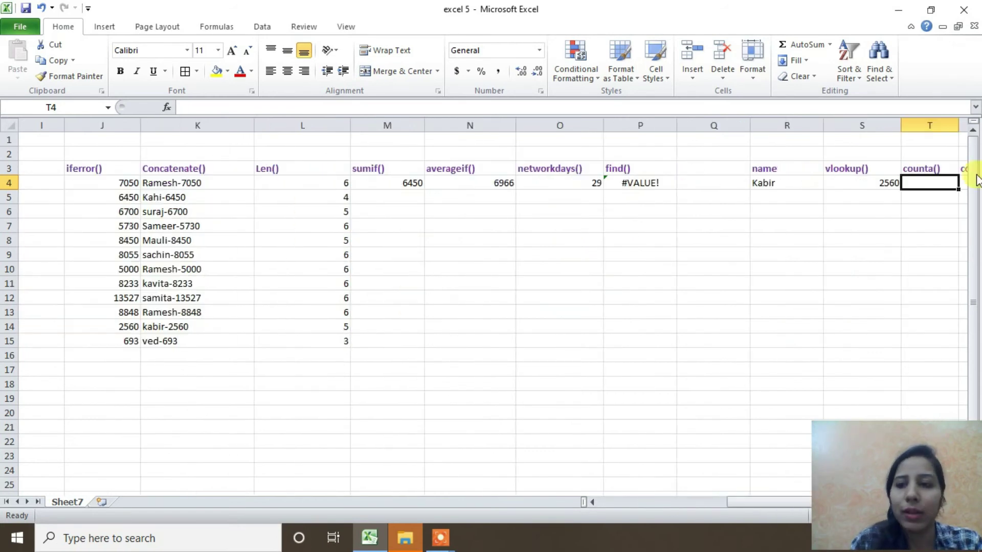
pyautogui.click(794, 183)
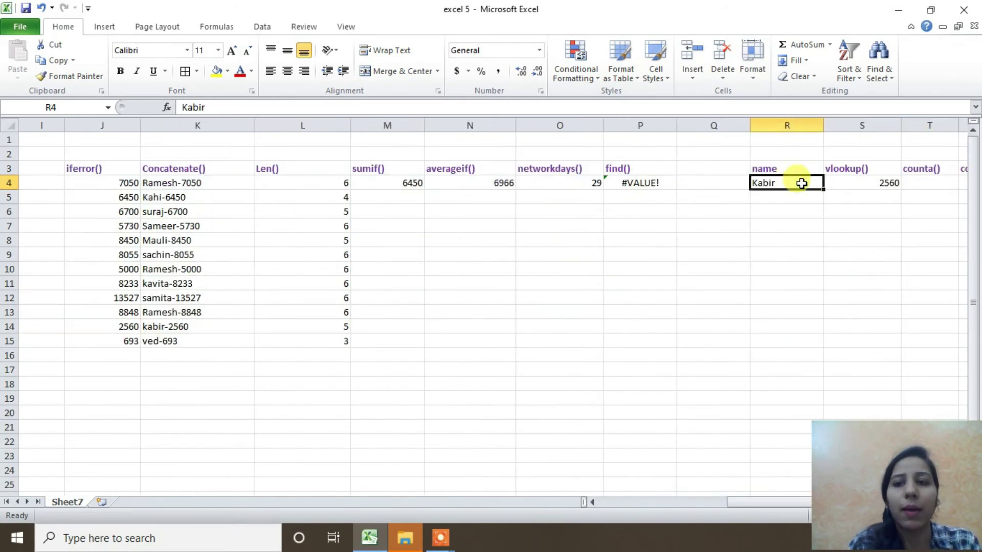
pyautogui.click(847, 185)
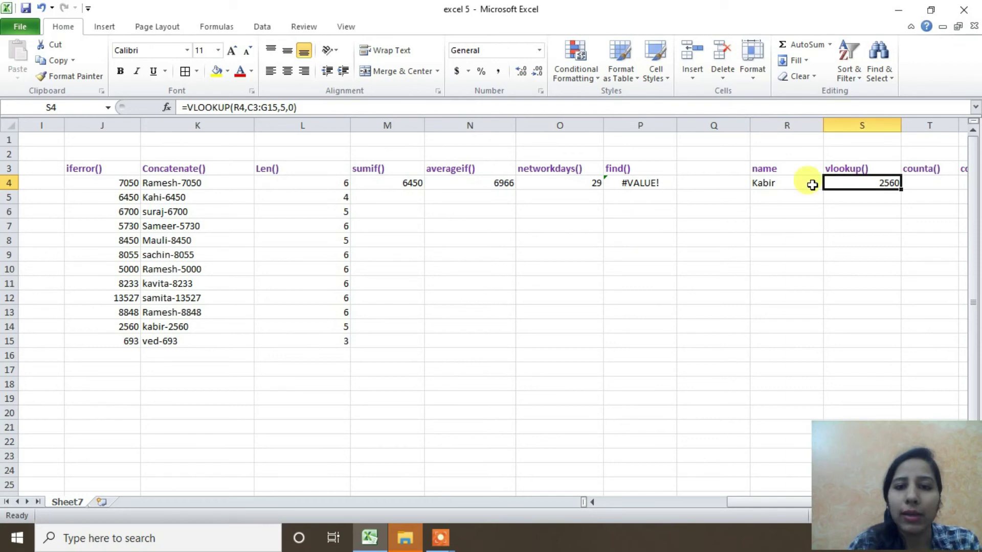
pyautogui.click(770, 183)
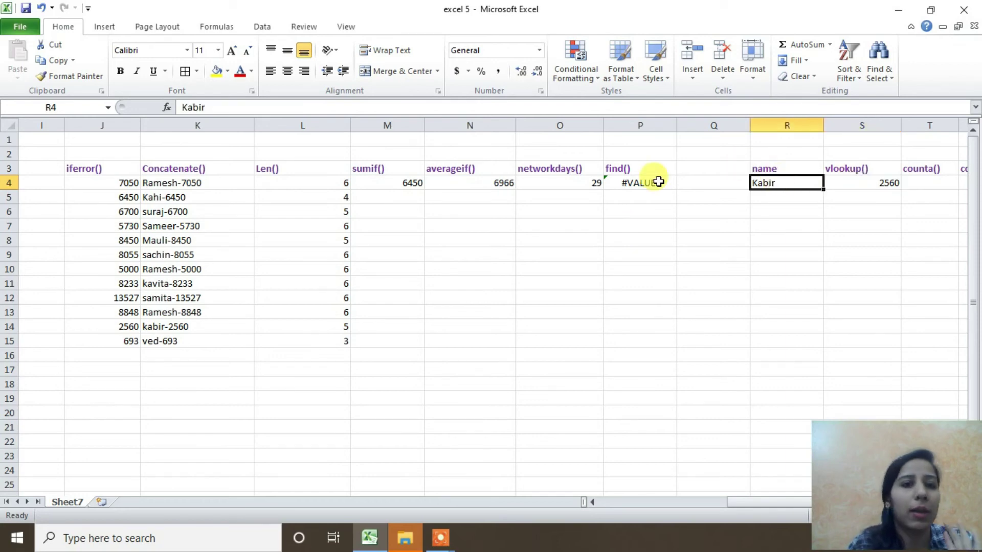
pyautogui.click(855, 182)
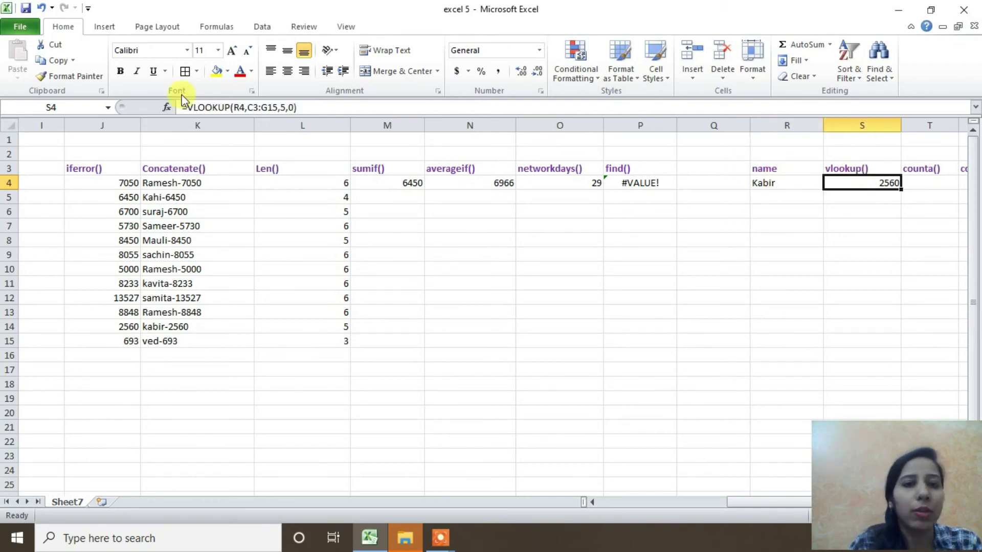
# - Review the lookup value, table array, column index and range lookup arguments of S4's VLOOKUP formula
pyautogui.click(236, 107)
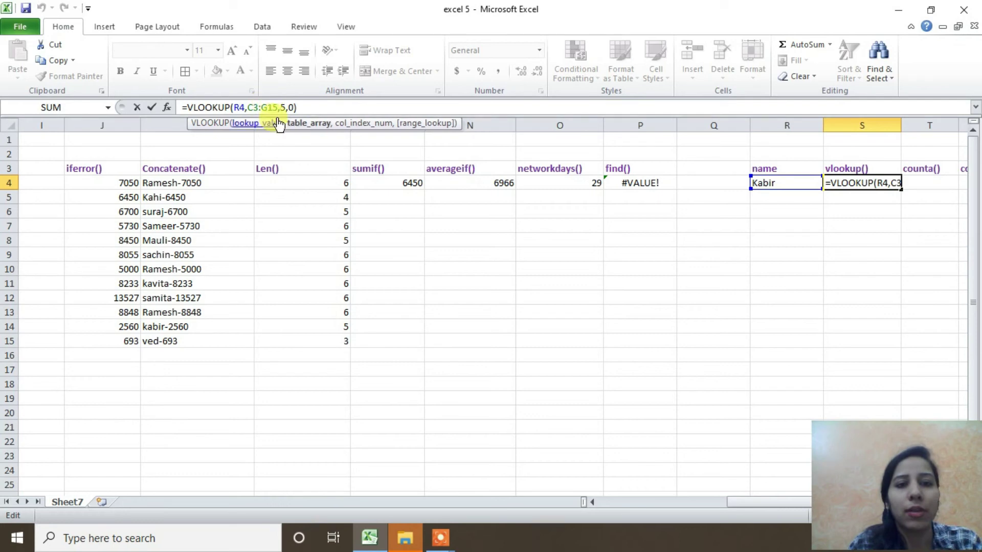
pyautogui.click(278, 107)
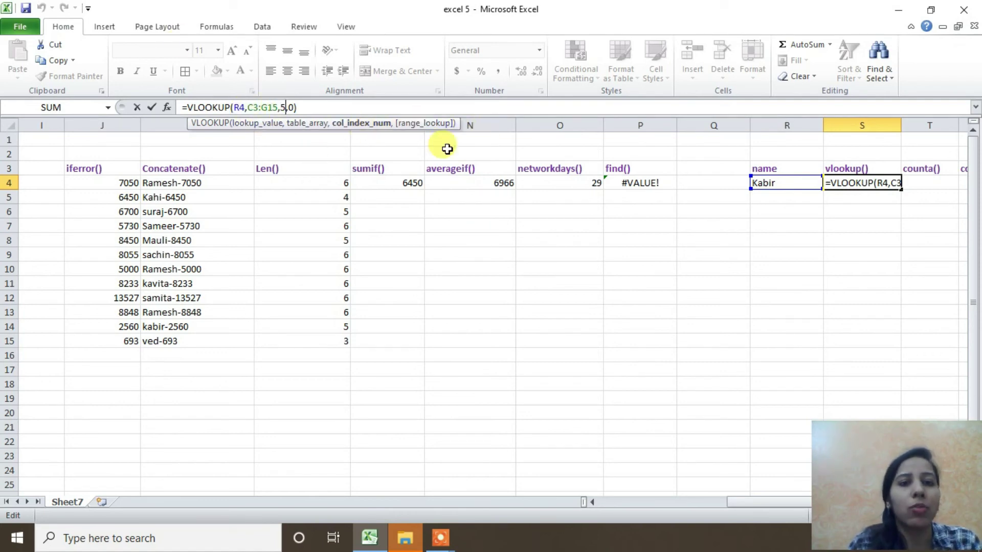
pyautogui.click(292, 107)
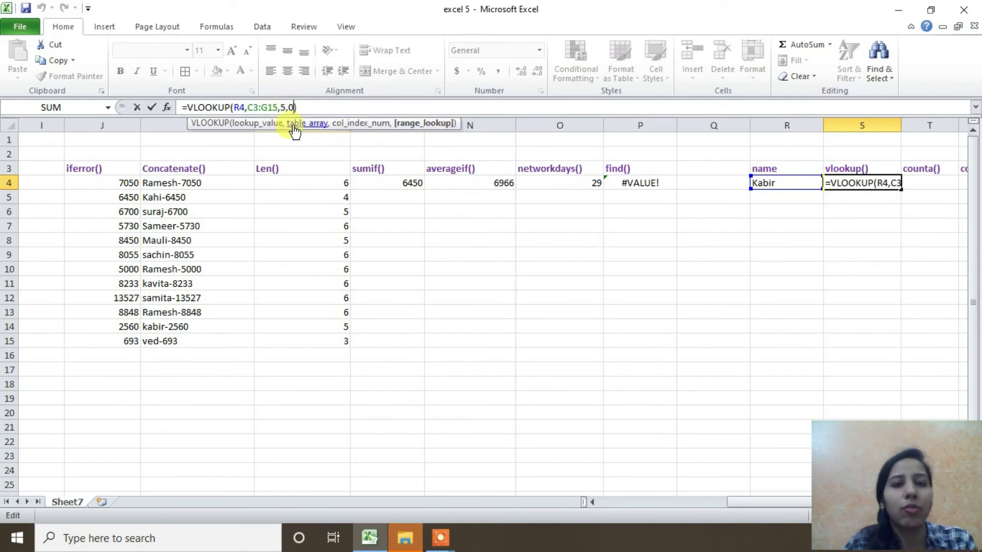
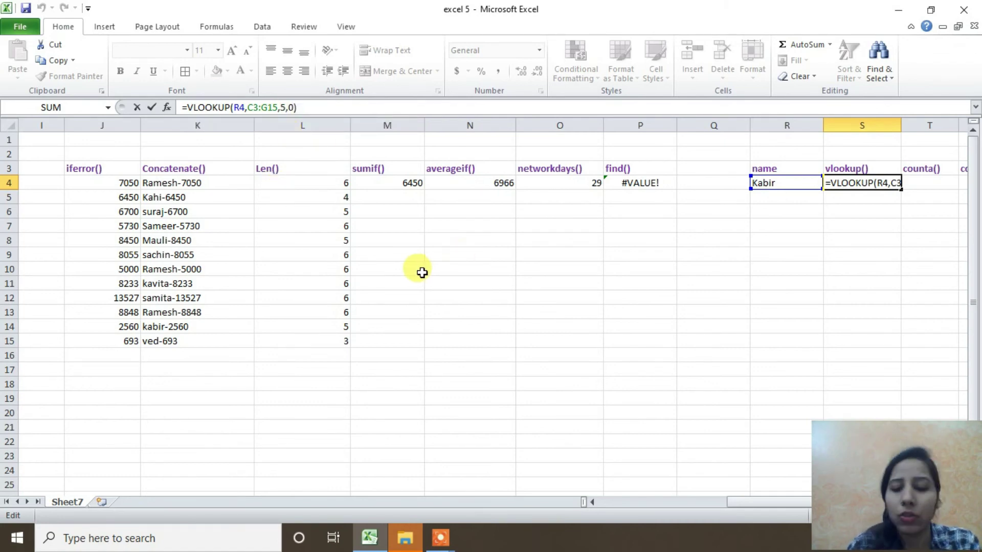
pyautogui.press('Return')
# - Replace the lookup name in R4 with the name from C15, capitalising its first letter, and compare S4 with row 15's Total Sales
pyautogui.click(785, 182)
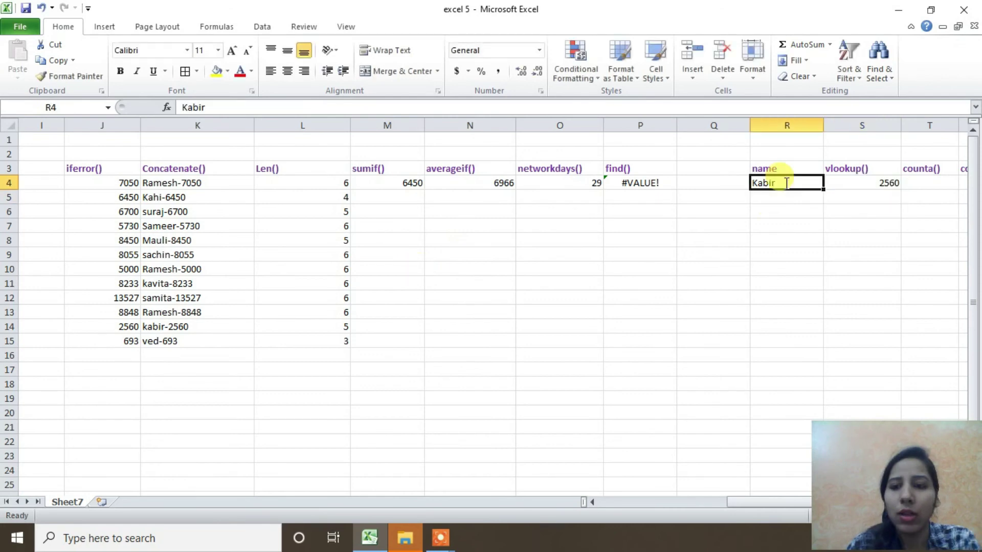
pyautogui.write('K')
pyautogui.press('BackSpace')
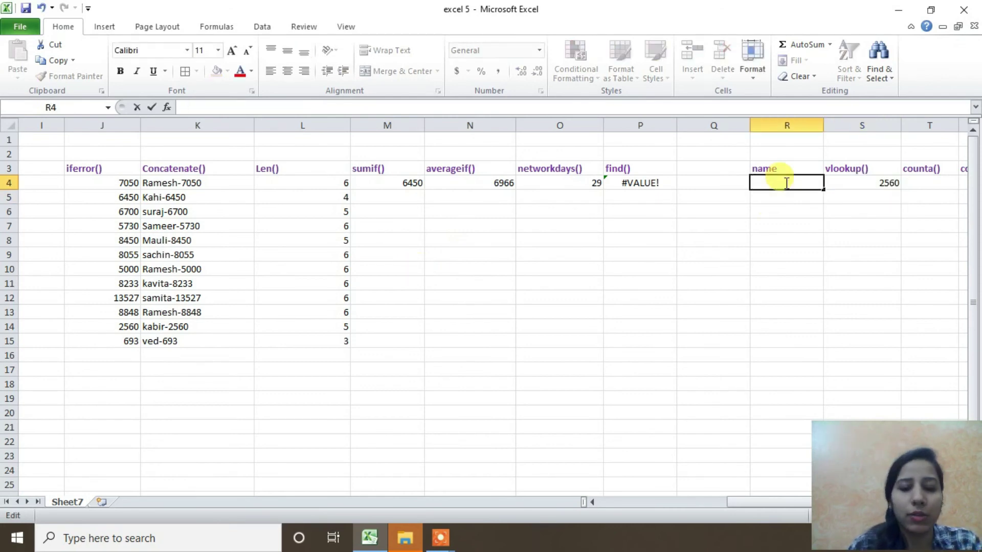
pyautogui.write('Ved')
pyautogui.press('Return')
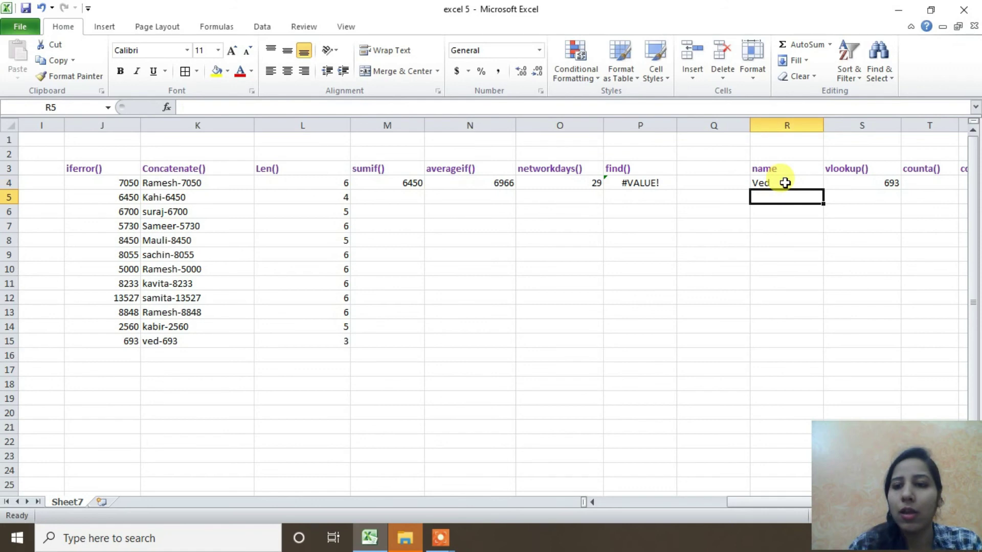
pyautogui.moveTo(741, 502); pyautogui.dragTo(537, 496)
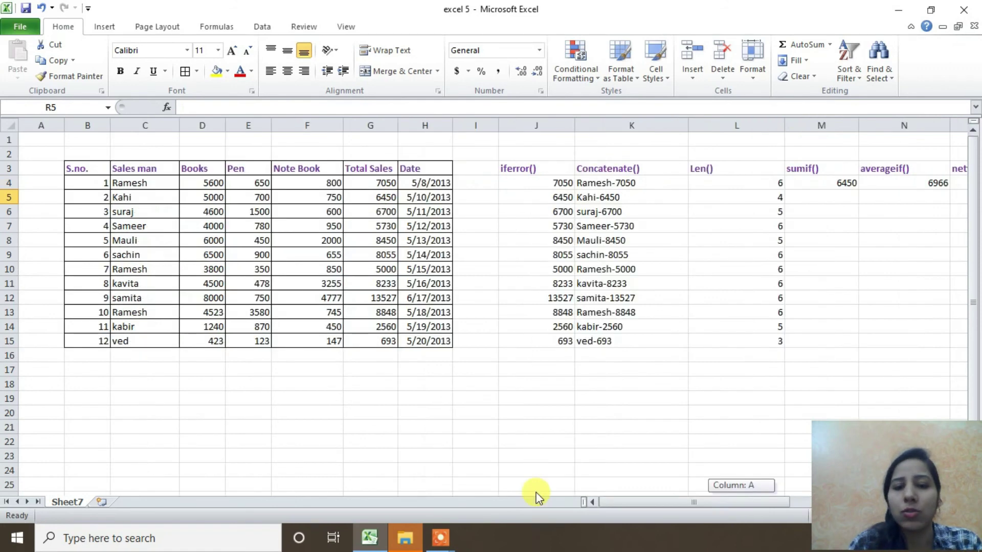
pyautogui.click(381, 351)
# - Check T4's COUNTA formula against the Sales man entries in C4:C15, including the blank cell C15
pyautogui.moveTo(685, 502); pyautogui.dragTo(829, 501)
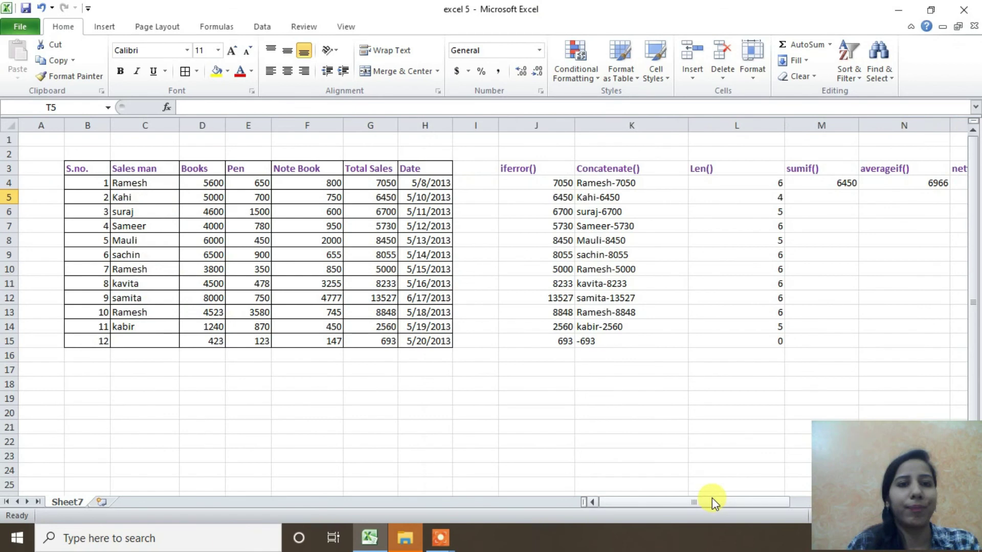
pyautogui.moveTo(714, 500); pyautogui.dragTo(865, 500)
pyautogui.click(869, 184)
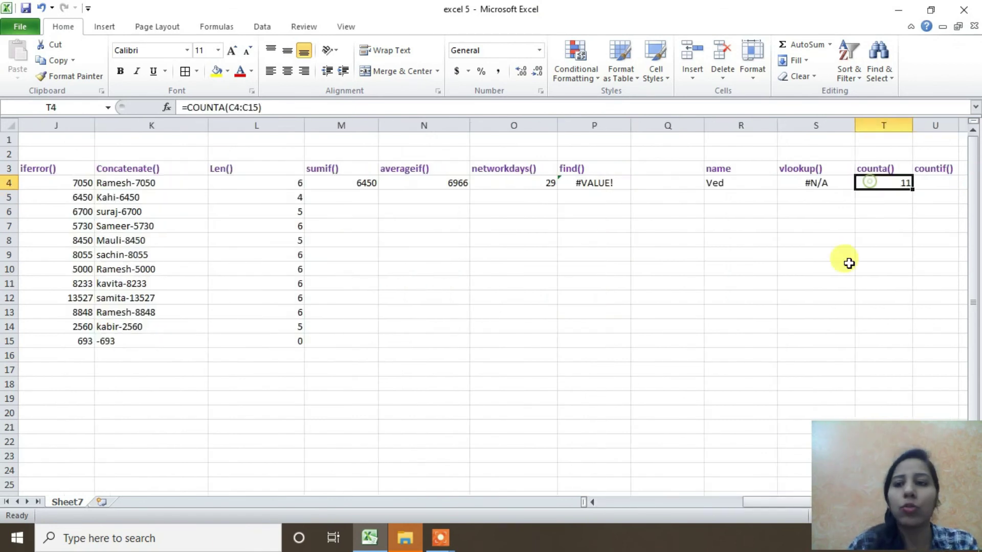
pyautogui.moveTo(774, 501); pyautogui.dragTo(610, 504)
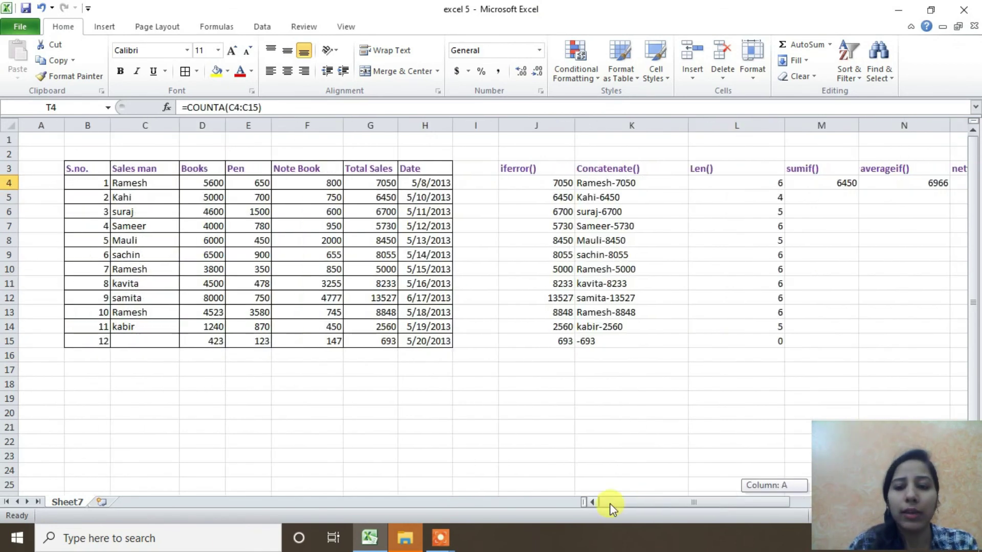
pyautogui.click(142, 340)
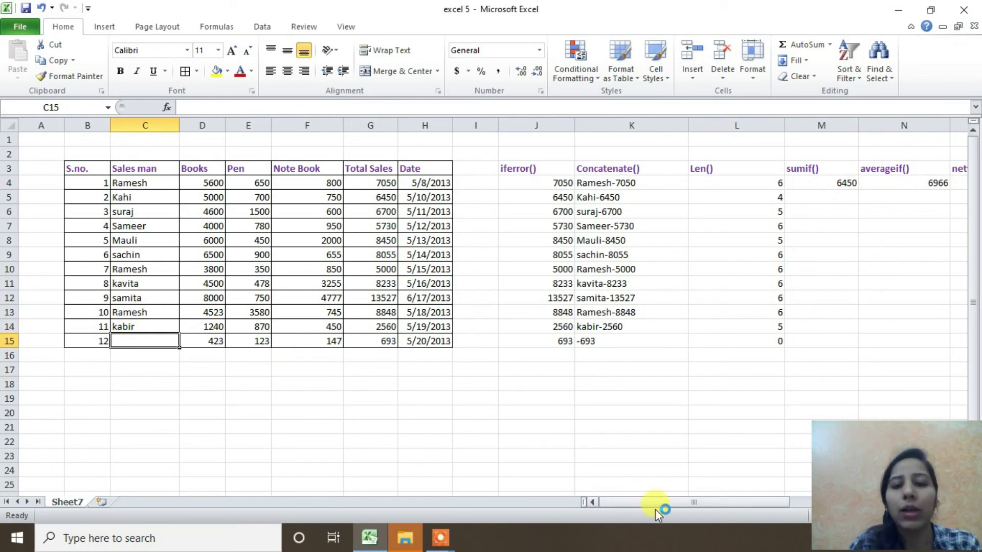
pyautogui.click(366, 408)
# - Change the function in T4 to COUNT, keeping the range C4:C15
pyautogui.moveTo(751, 505); pyautogui.dragTo(854, 495)
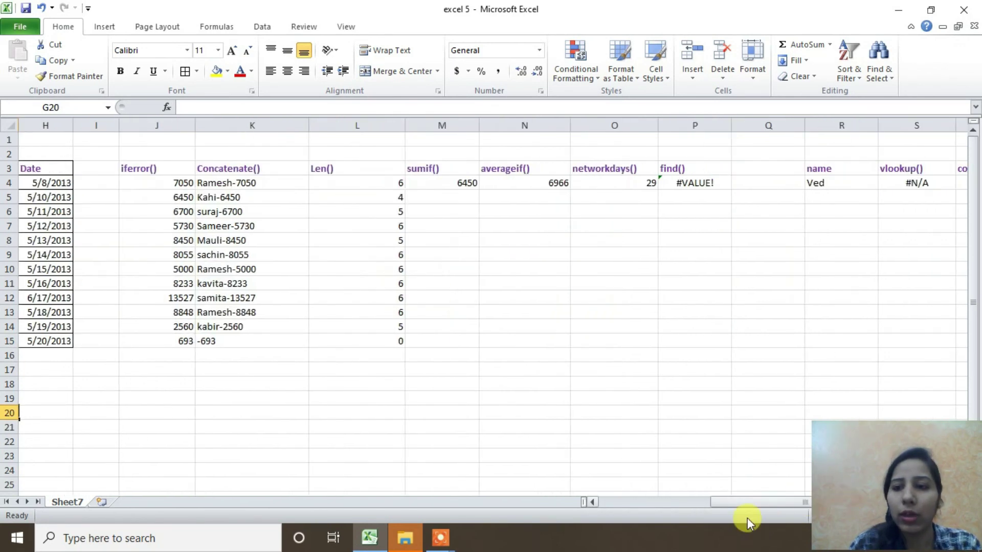
pyautogui.moveTo(747, 504); pyautogui.dragTo(798, 504)
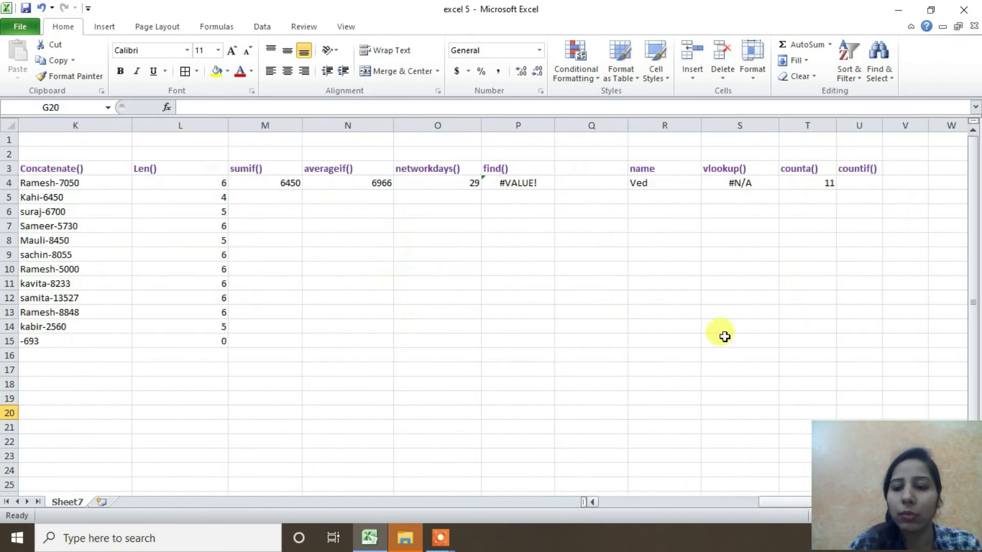
pyautogui.doubleClick(803, 184)
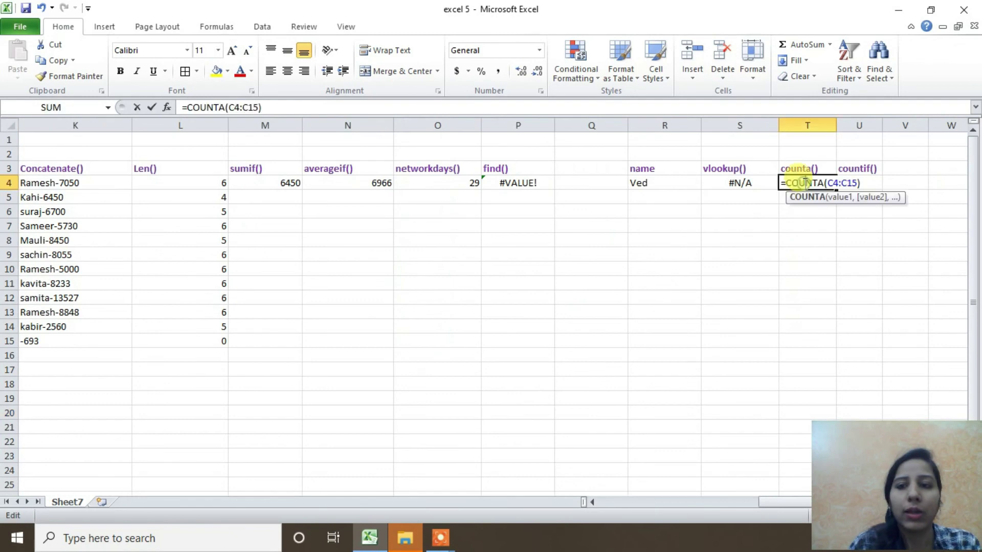
pyautogui.click(227, 107)
pyautogui.press('BackSpace')
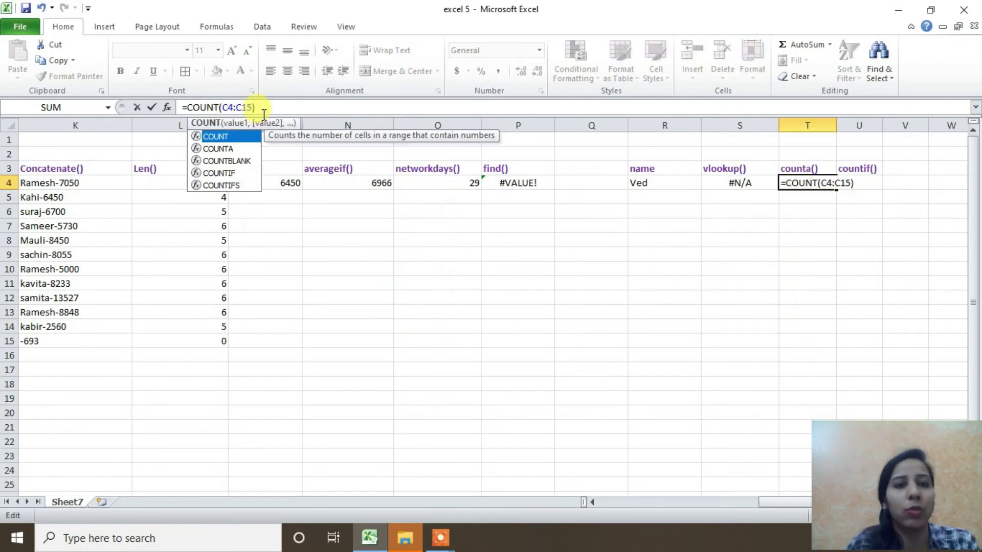
pyautogui.click(264, 109)
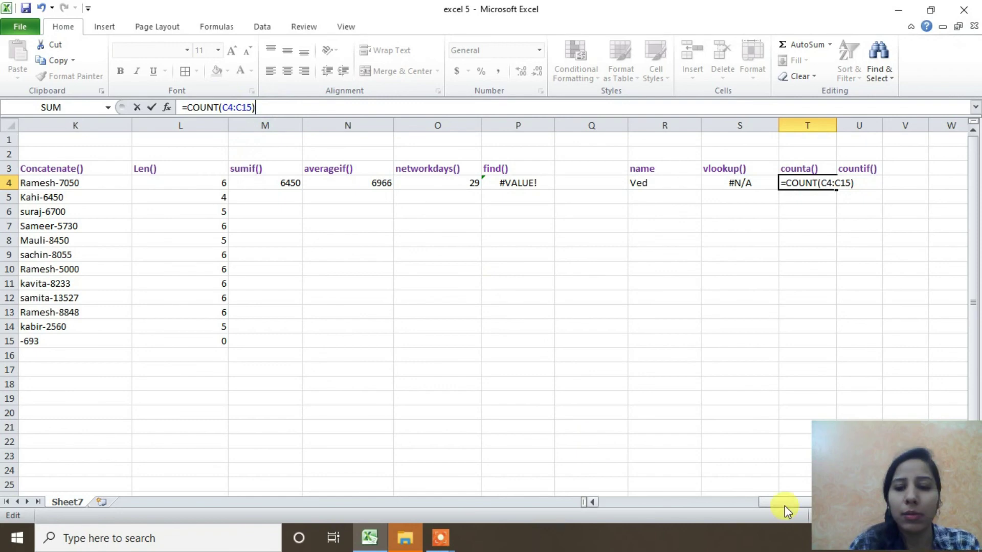
pyautogui.moveTo(785, 505); pyautogui.dragTo(581, 527)
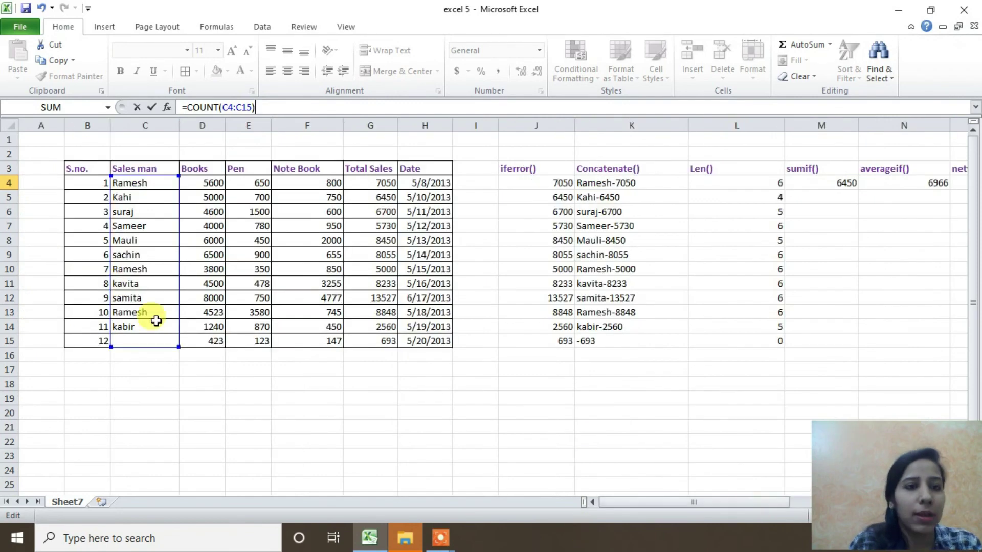
pyautogui.press('Return')
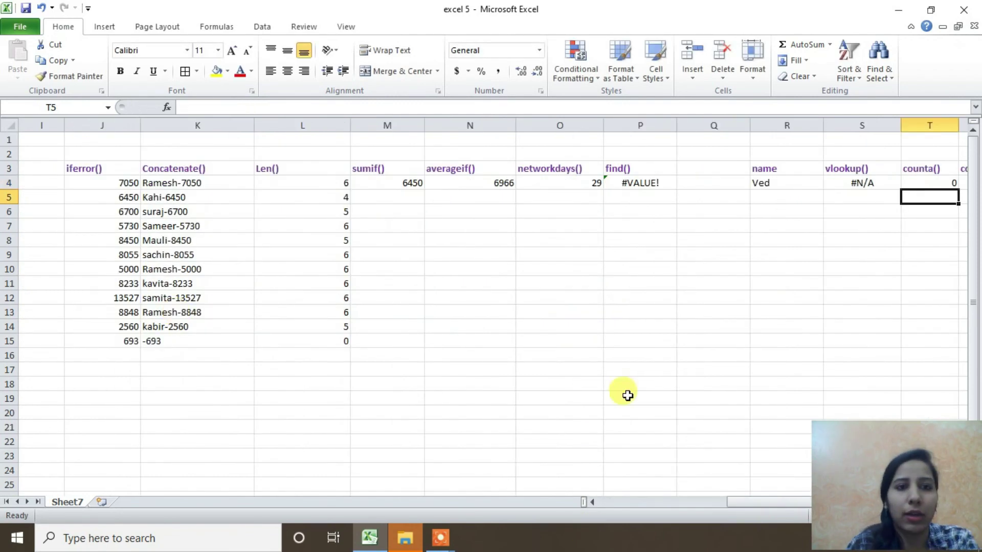
# - Restore T4's function to COUNTA over C4:C15 and check its result
pyautogui.moveTo(749, 500); pyautogui.dragTo(785, 501)
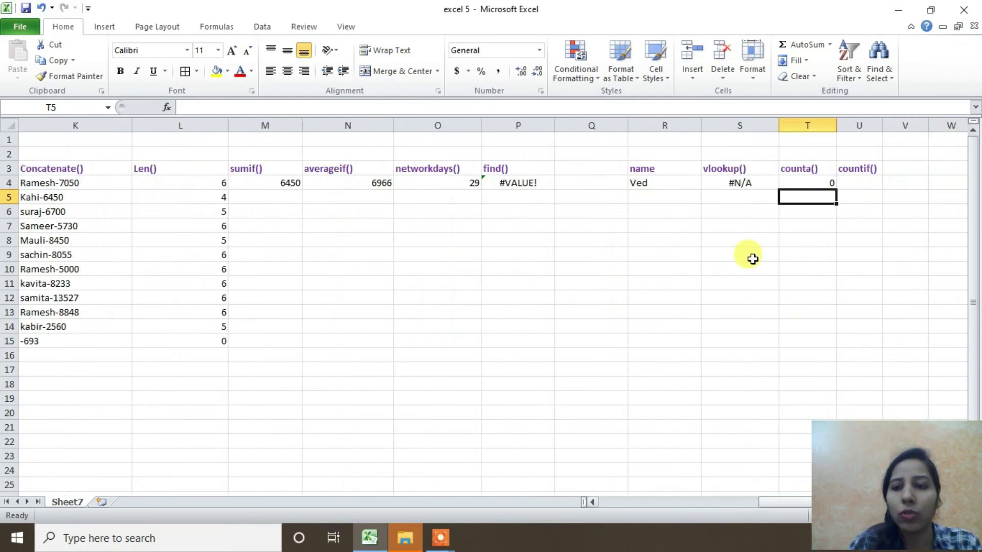
pyautogui.click(816, 183)
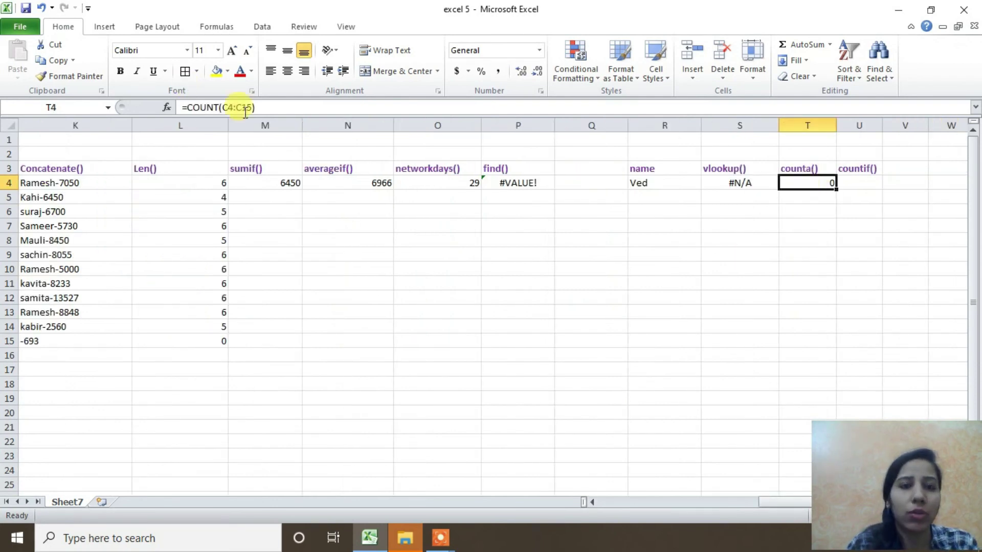
pyautogui.click(210, 107)
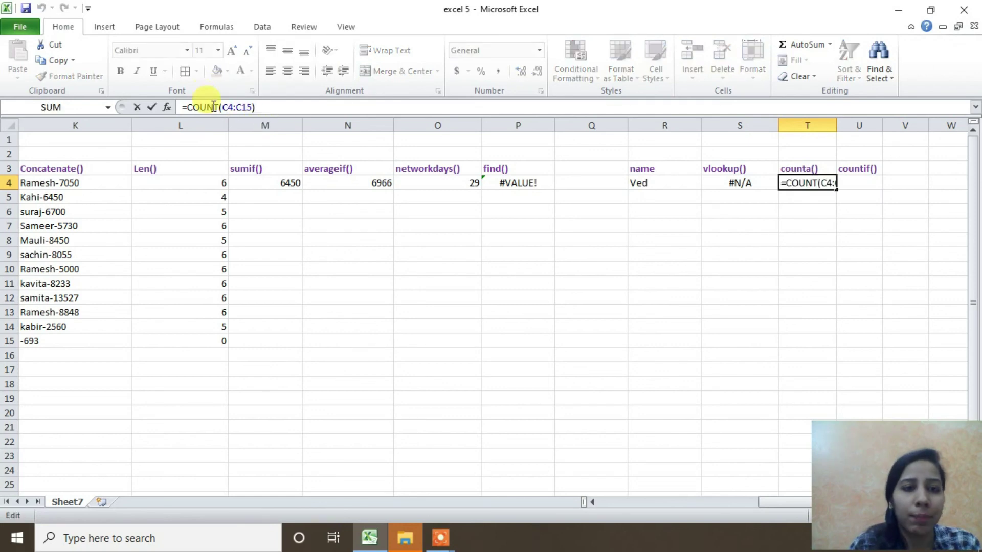
pyautogui.click(219, 107)
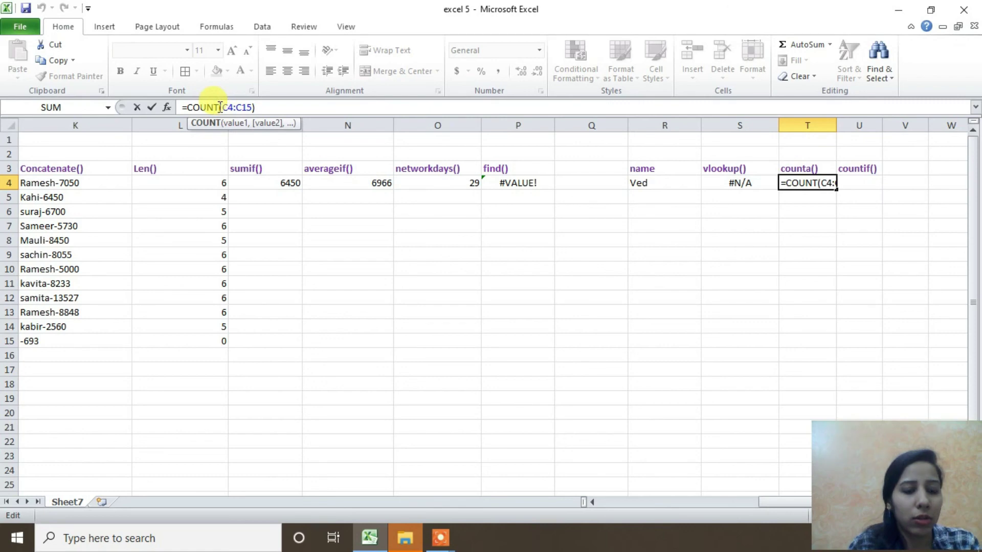
pyautogui.write('a')
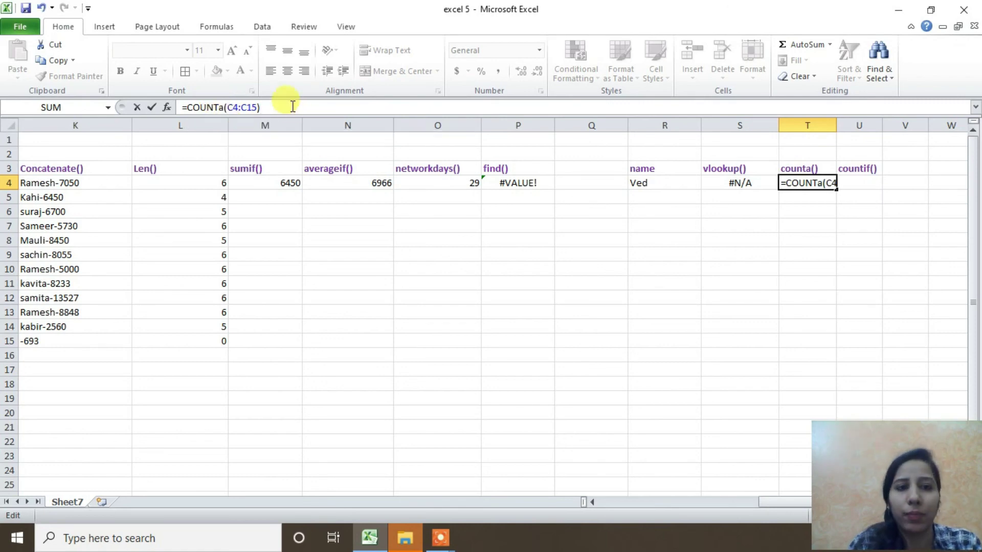
pyautogui.press('Return')
pyautogui.click(813, 182)
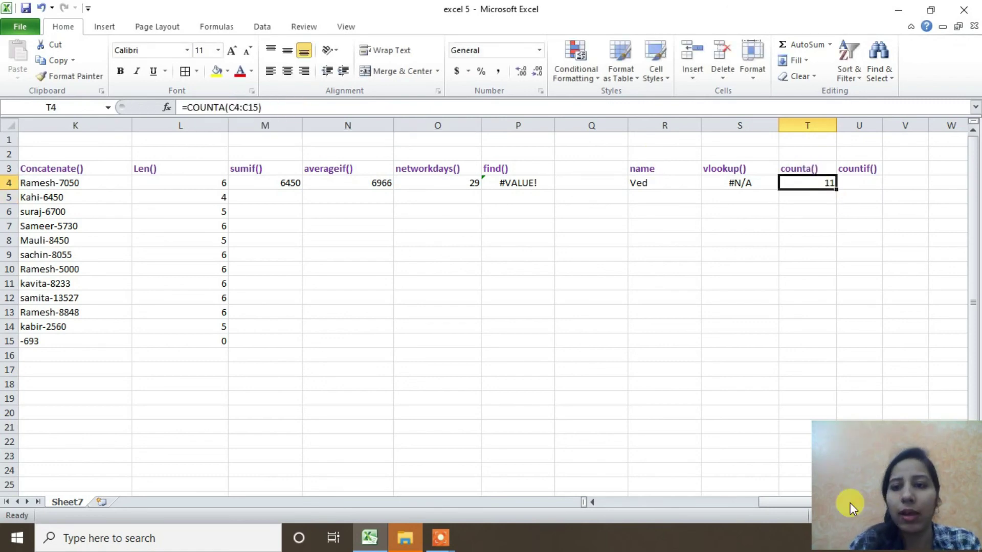
# - Fill the blank Sales man cell C15 with the salesman's name from R4
pyautogui.moveTo(776, 502); pyautogui.dragTo(526, 506)
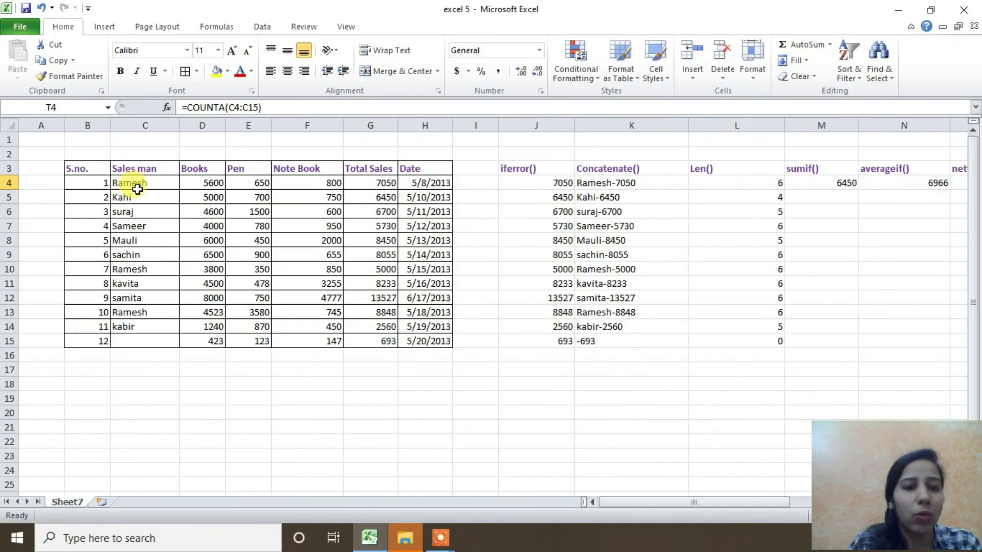
pyautogui.click(151, 344)
pyautogui.write('VEd')
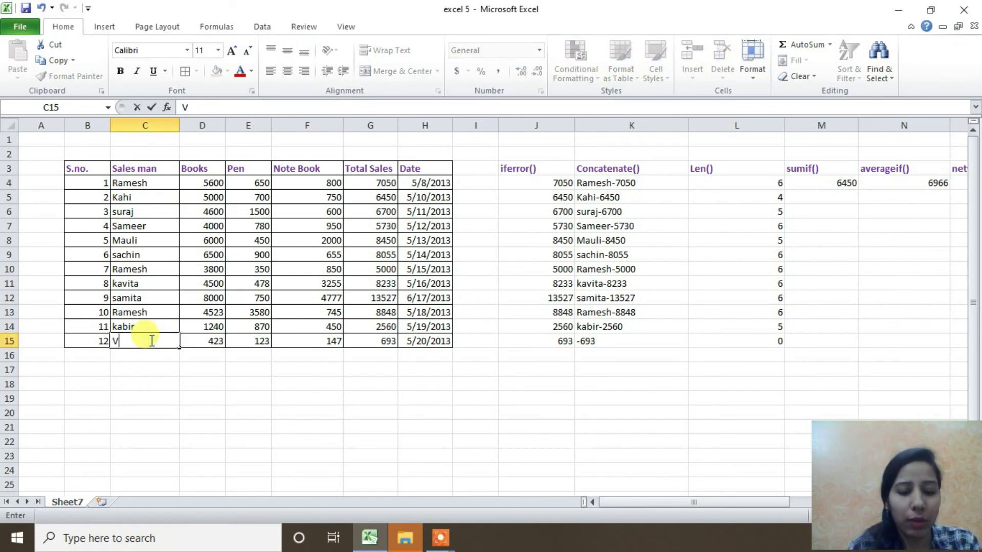
pyautogui.press('BackSpace')
pyautogui.press('BackSpace')
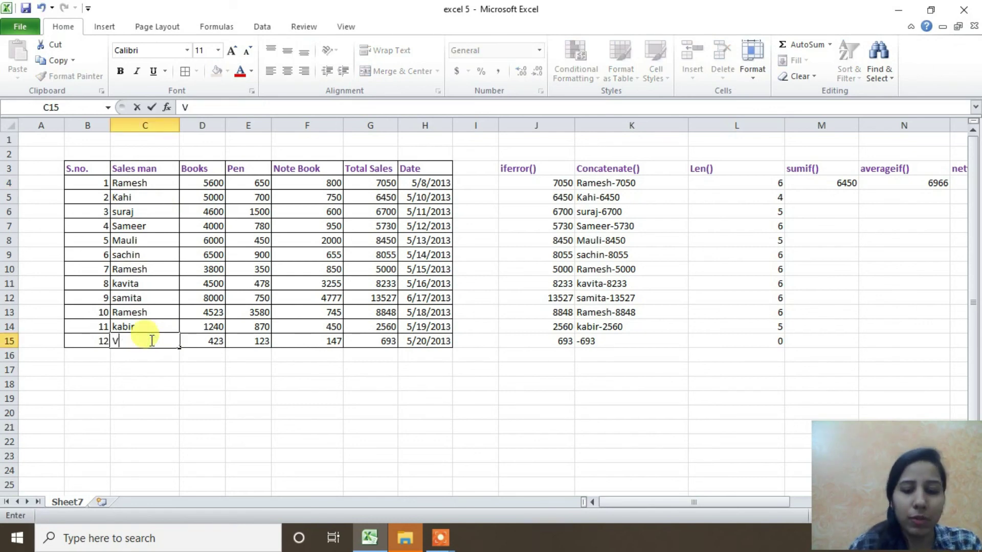
pyautogui.write('ed')
pyautogui.click(148, 369)
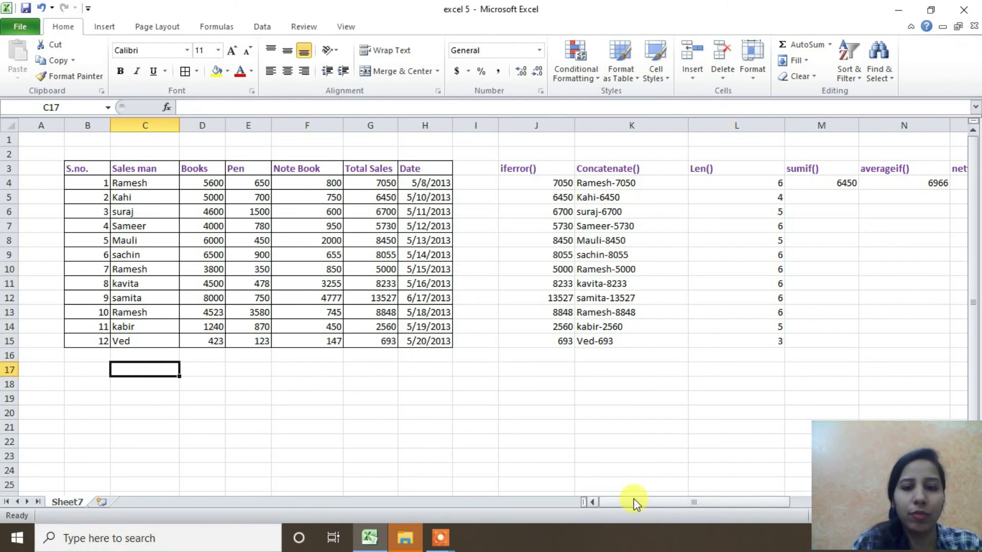
# - Check T4's updated COUNTA result and add a count() heading in V3 with a COUNT formula in V4
pyautogui.moveTo(633, 499); pyautogui.dragTo(827, 467)
pyautogui.click(821, 183)
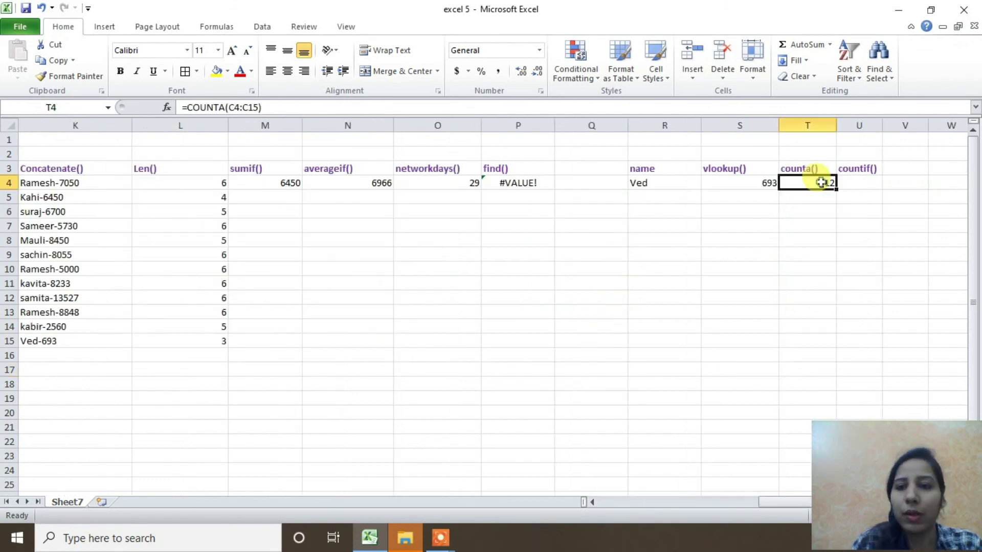
pyautogui.click(906, 162)
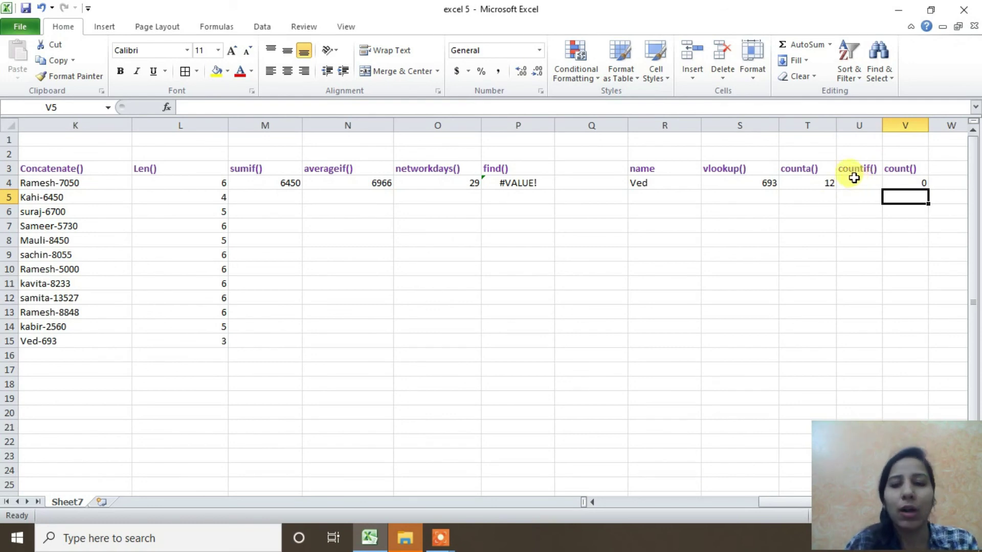
# - Start a COUNTIF formula in U4 with the Sales man cells C4:C15 as its range
pyautogui.doubleClick(857, 180)
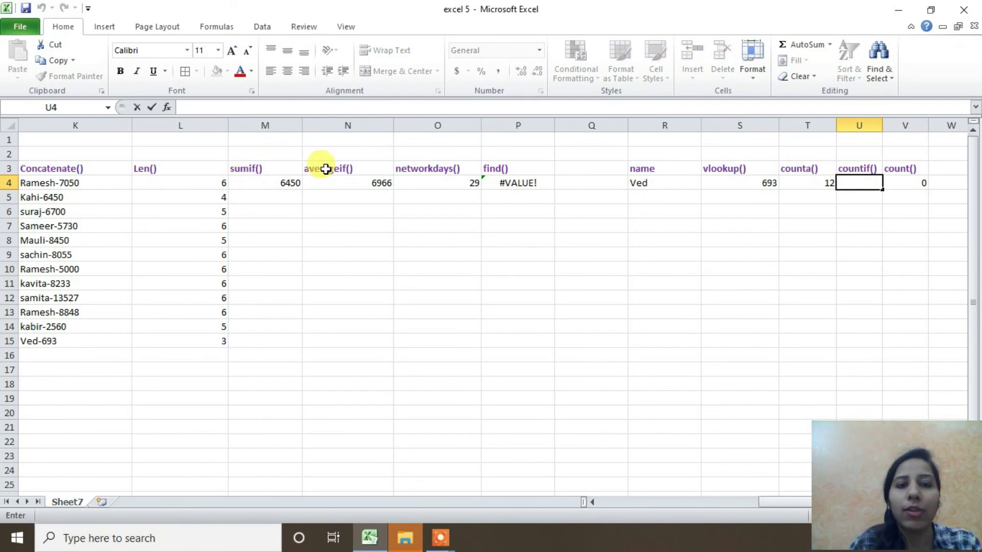
pyautogui.click(870, 168)
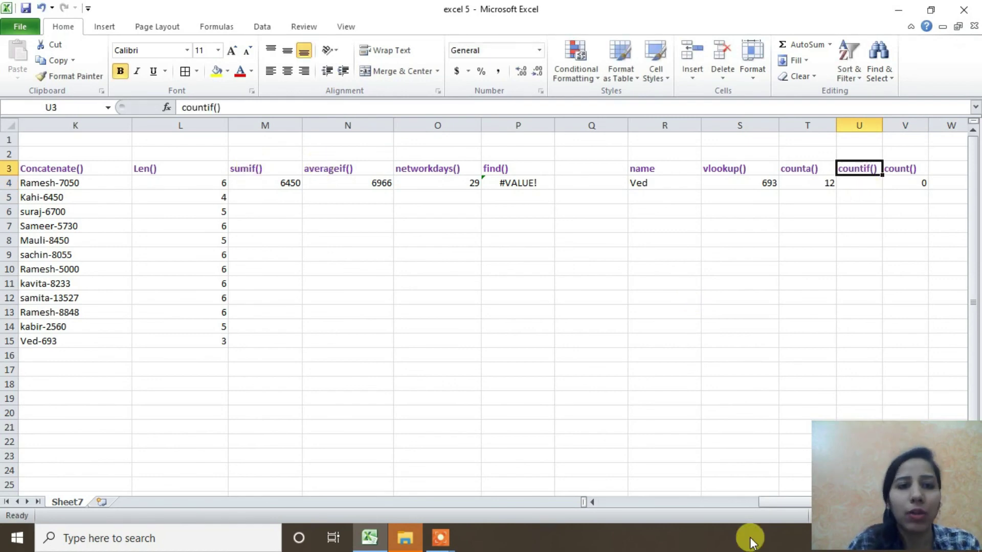
pyautogui.doubleClick(861, 180)
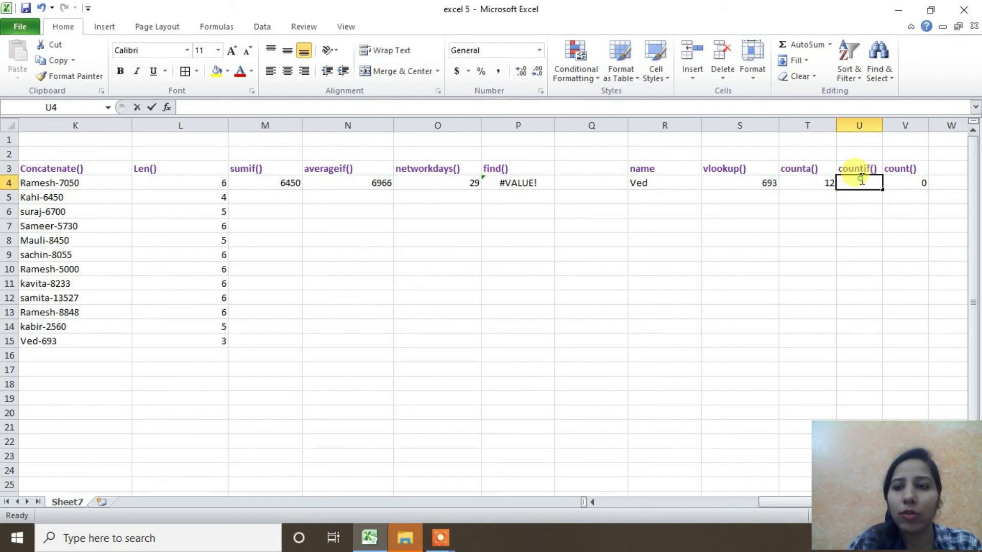
pyautogui.write('=c')
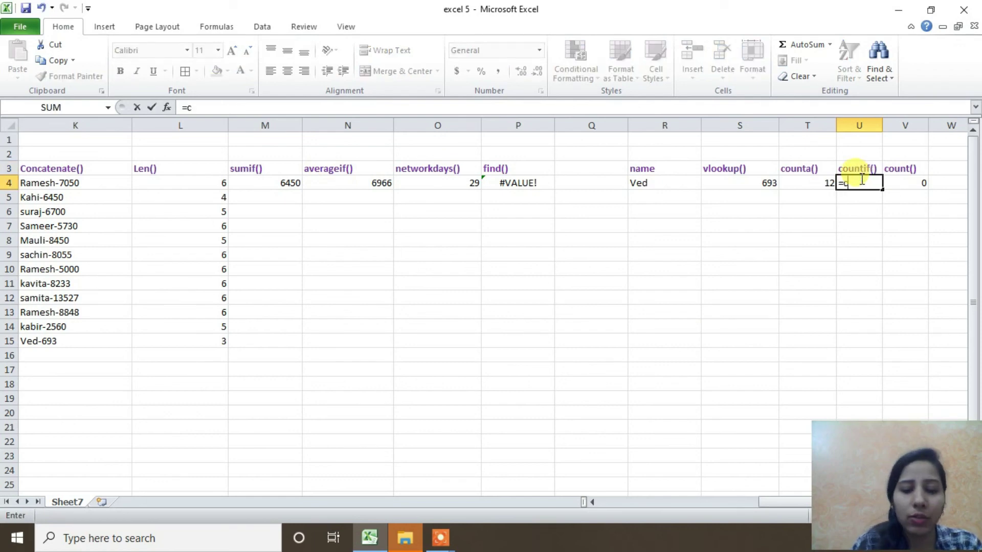
pyautogui.write('ountif(')
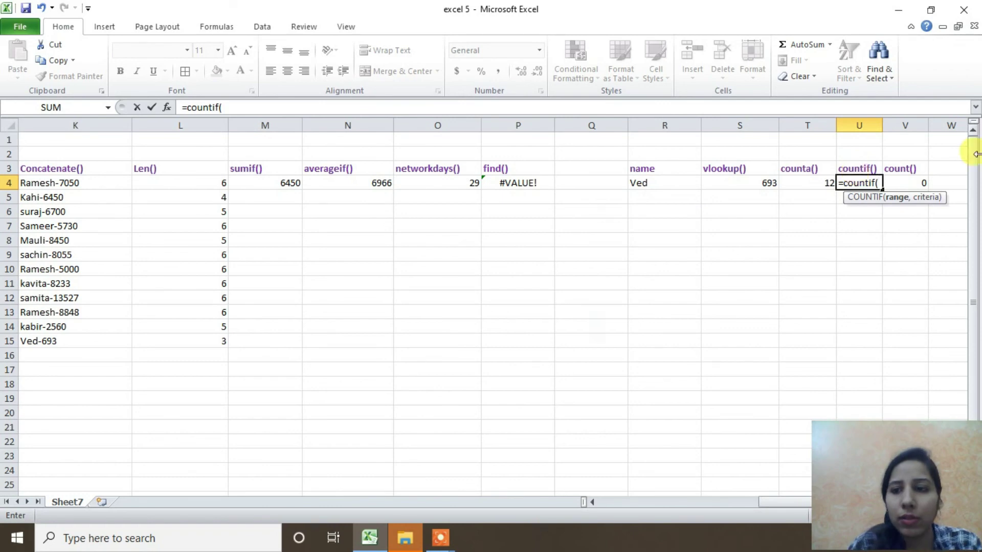
pyautogui.click(706, 503)
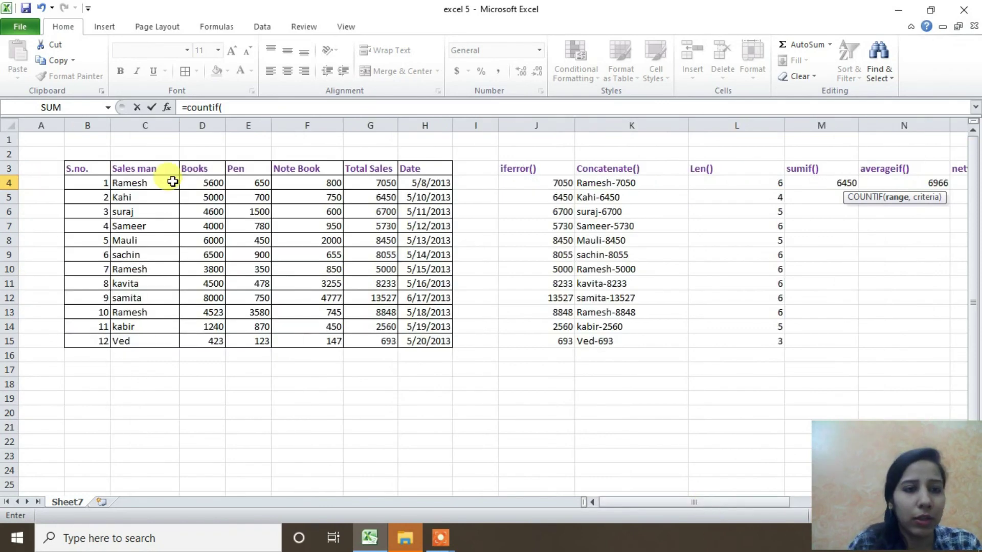
pyautogui.moveTo(173, 183); pyautogui.dragTo(154, 344)
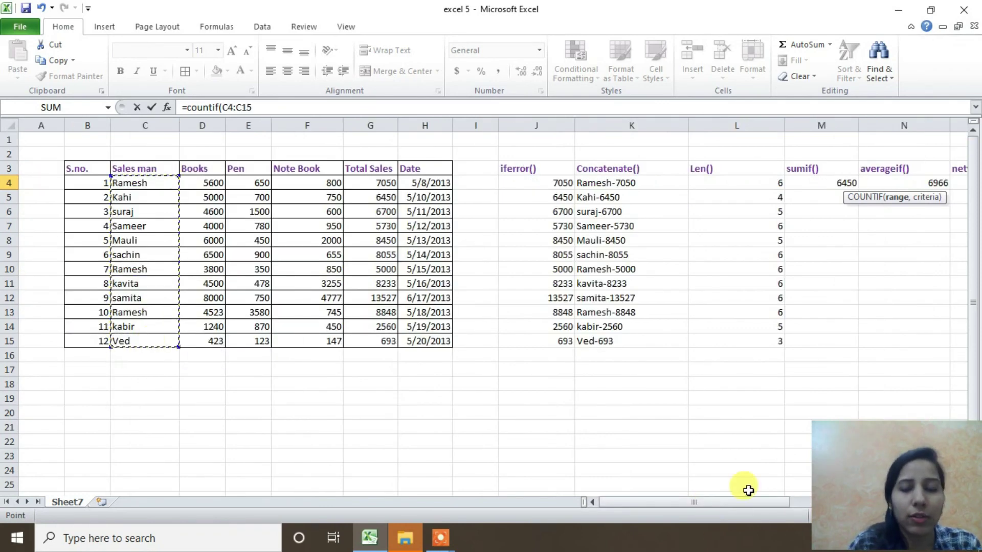
# - Complete U4's COUNTIF with the salesman's name from C4 as quoted criterion and compare the result with the Sales man column
pyautogui.click(279, 106)
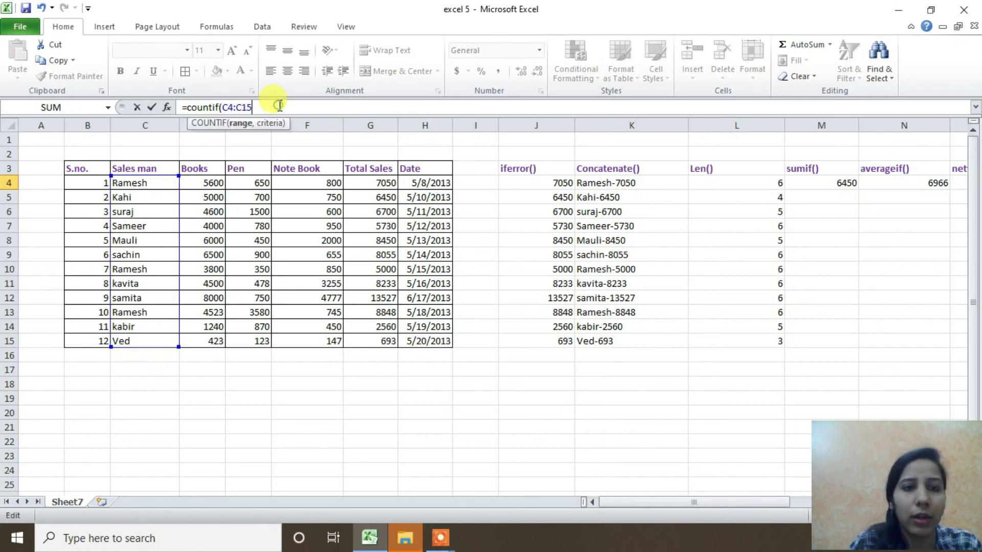
pyautogui.write(',')
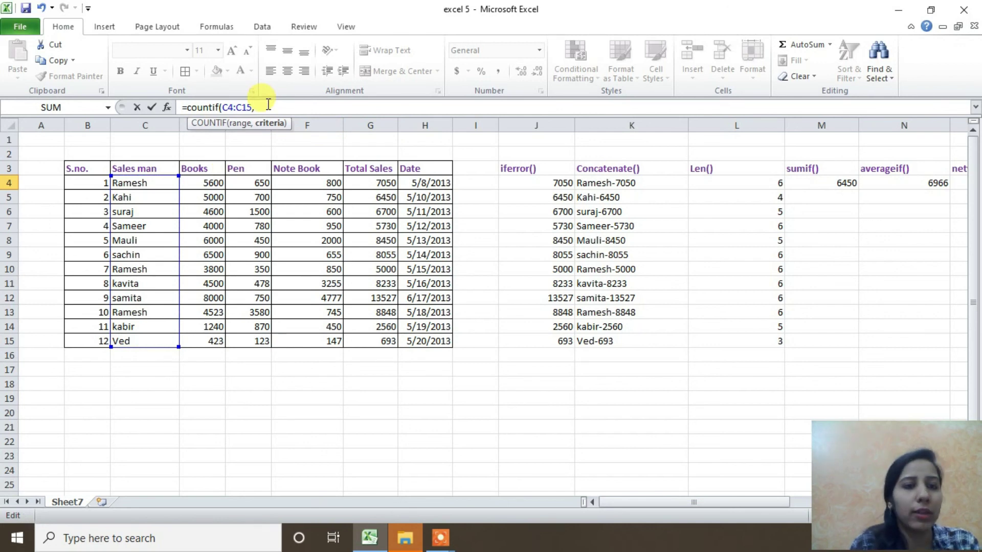
pyautogui.write('"Ra')
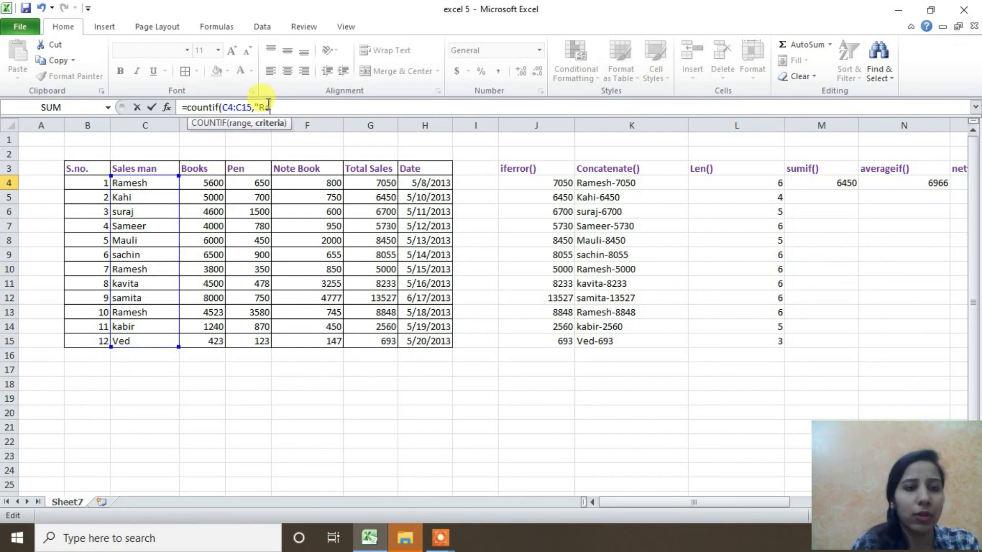
pyautogui.write('mesh")')
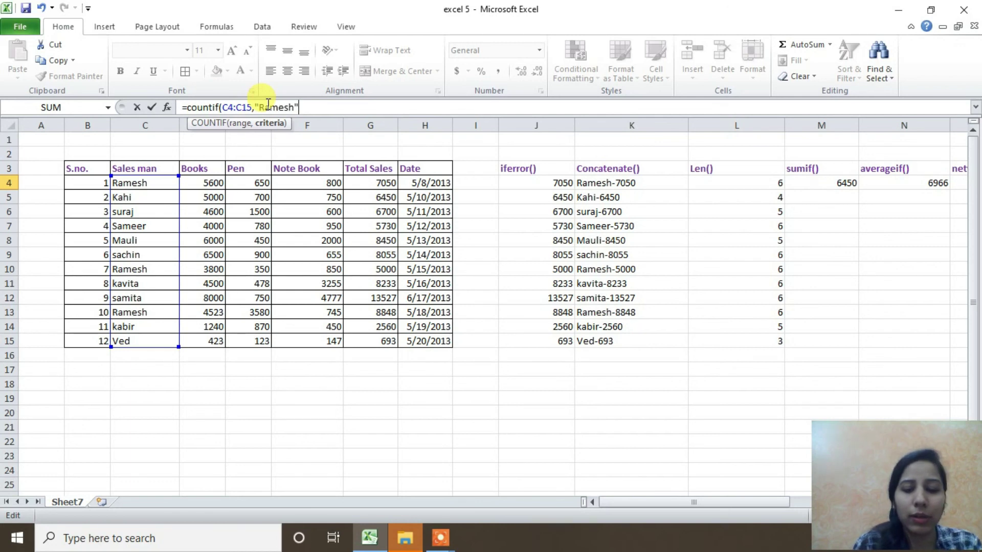
pyautogui.press('Return')
pyautogui.click(808, 269)
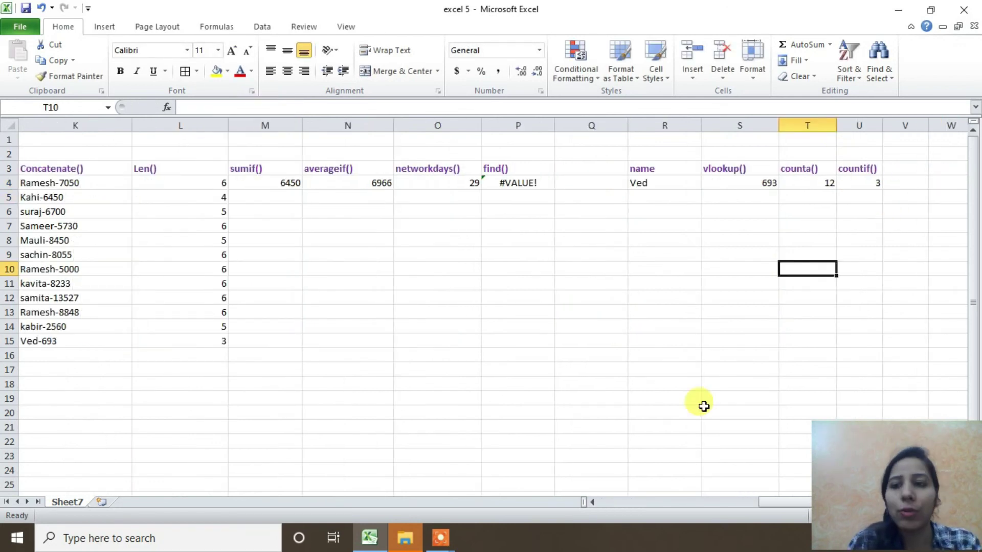
pyautogui.click(736, 503)
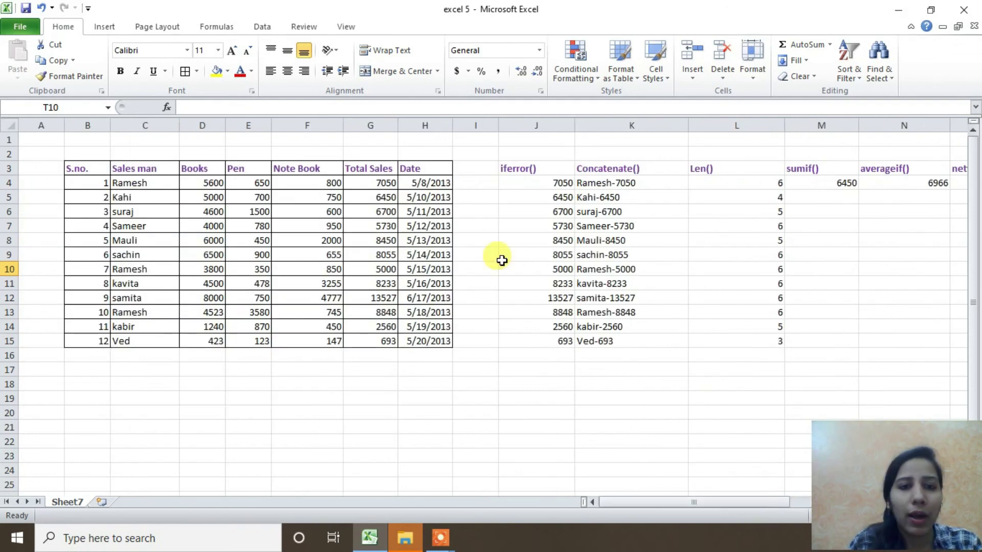
pyautogui.click(135, 185)
pyautogui.click(143, 268)
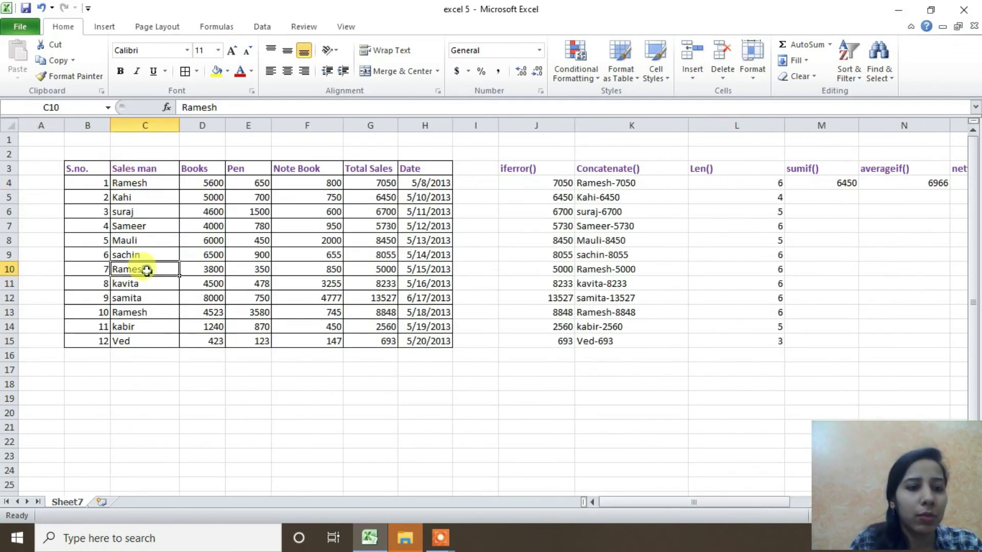
pyautogui.click(151, 321)
pyautogui.moveTo(712, 503); pyautogui.dragTo(875, 509)
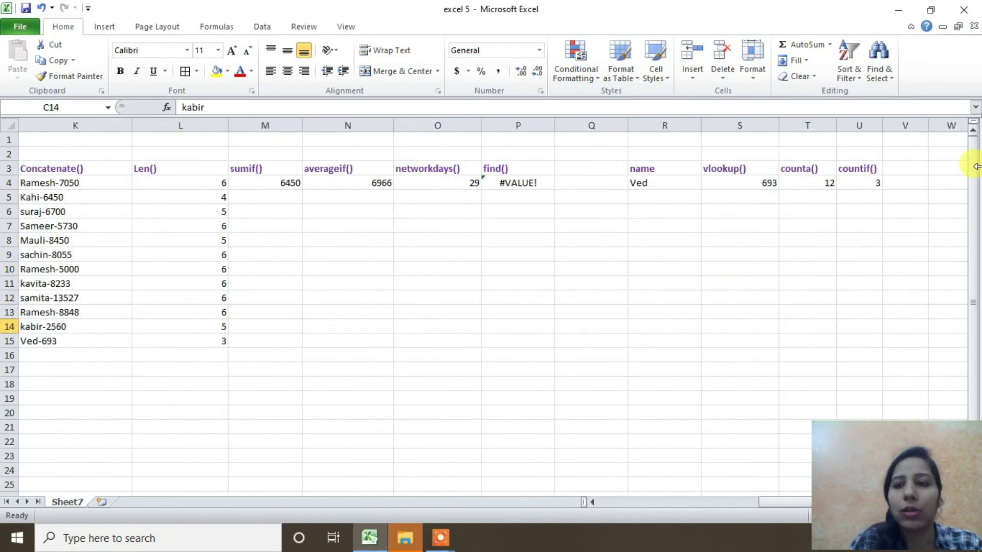
# - Replace U4's COUNTIF criterion with the salesman's name from C14 and check the result against the Sales man column
pyautogui.click(859, 183)
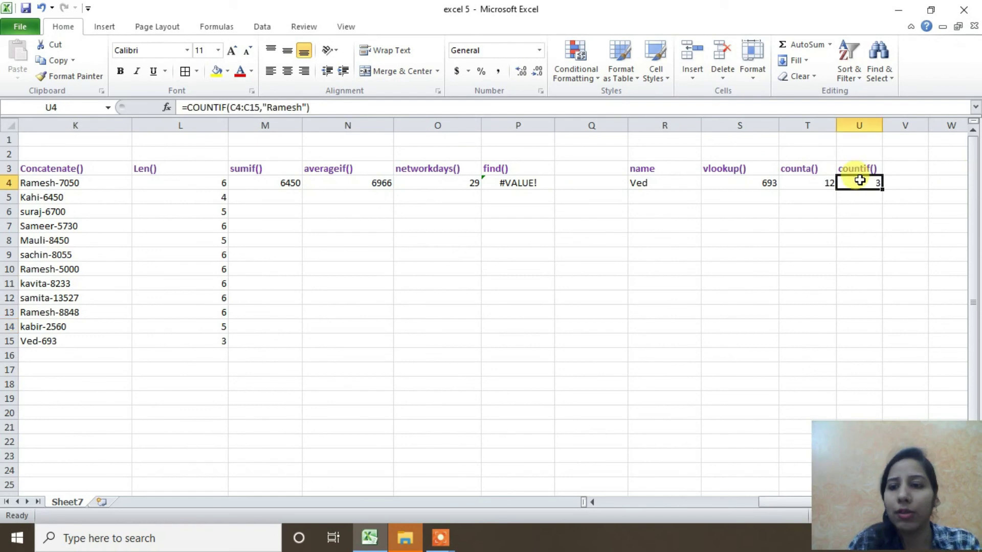
pyautogui.doubleClick(860, 180)
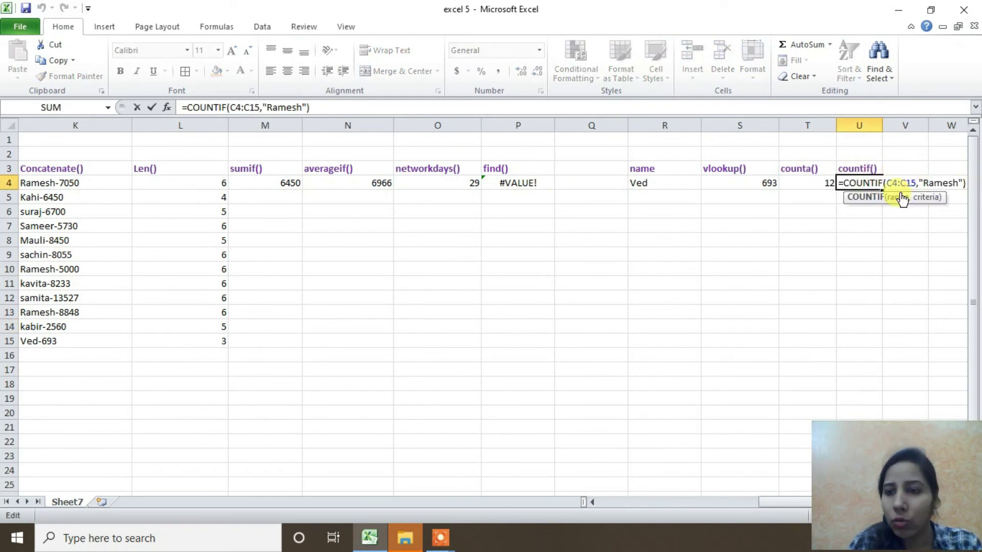
pyautogui.click(960, 183)
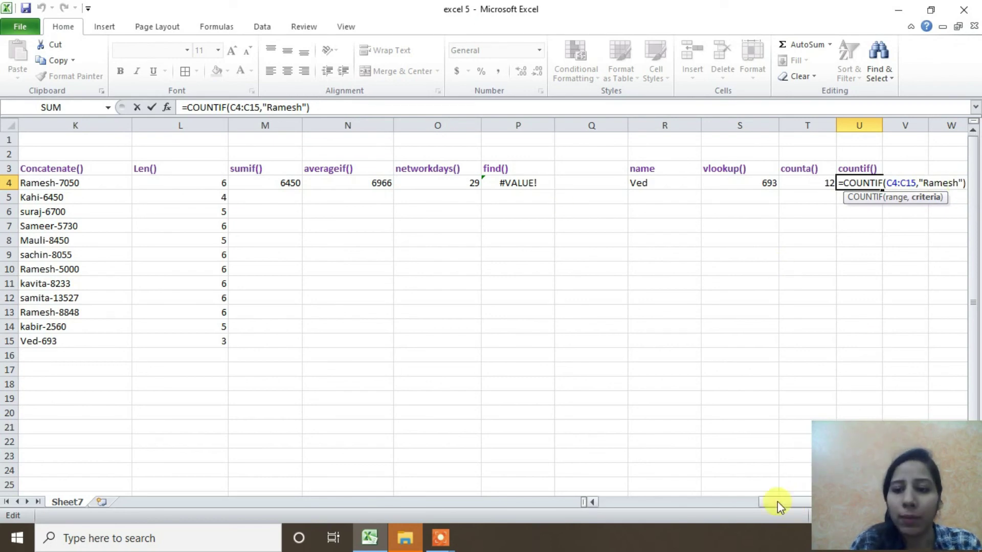
pyautogui.moveTo(778, 502); pyautogui.dragTo(810, 524)
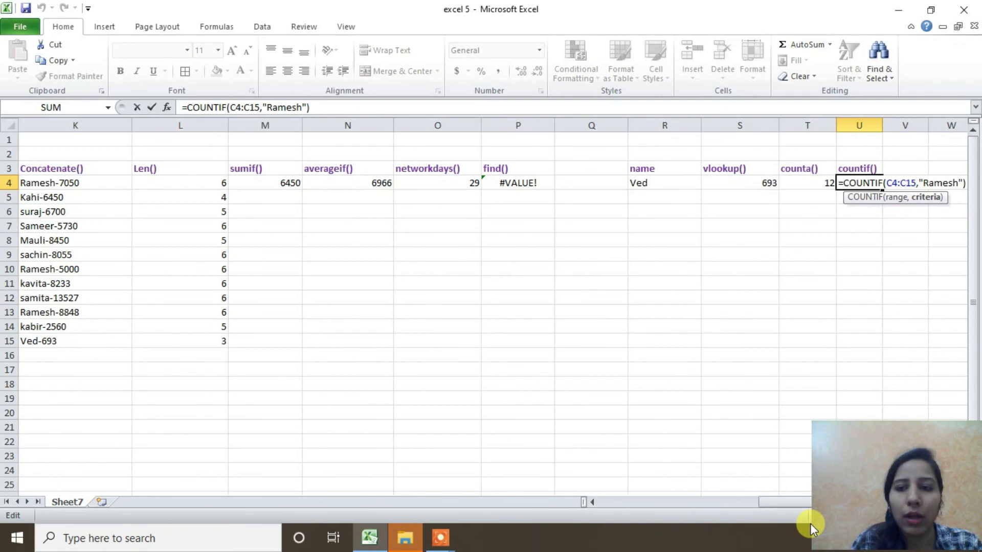
pyautogui.click(966, 181)
pyautogui.press('BackSpace')
pyautogui.press('BackSpace')
pyautogui.press('BackSpace')
pyautogui.press('BackSpace')
pyautogui.press('BackSpace')
pyautogui.press('BackSpace')
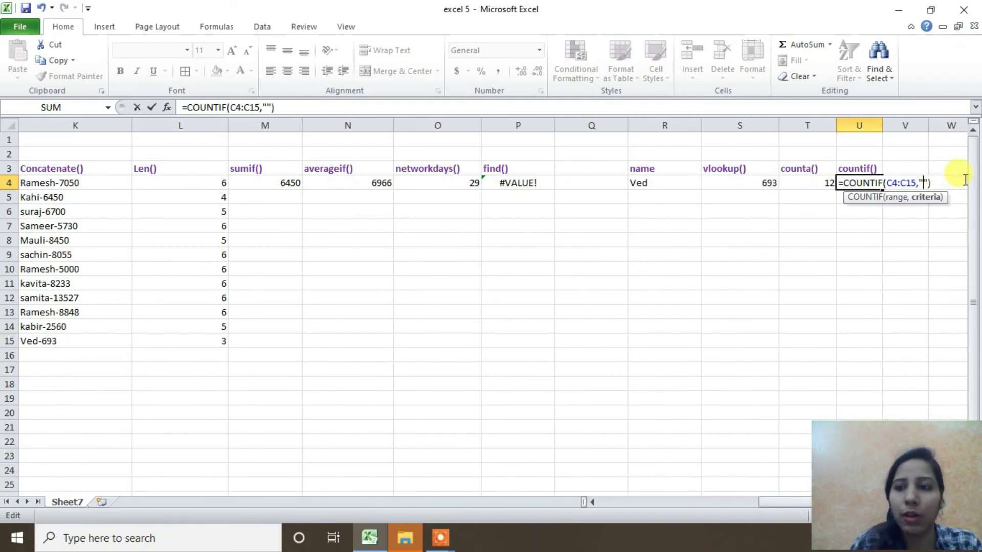
pyautogui.write('Kabir')
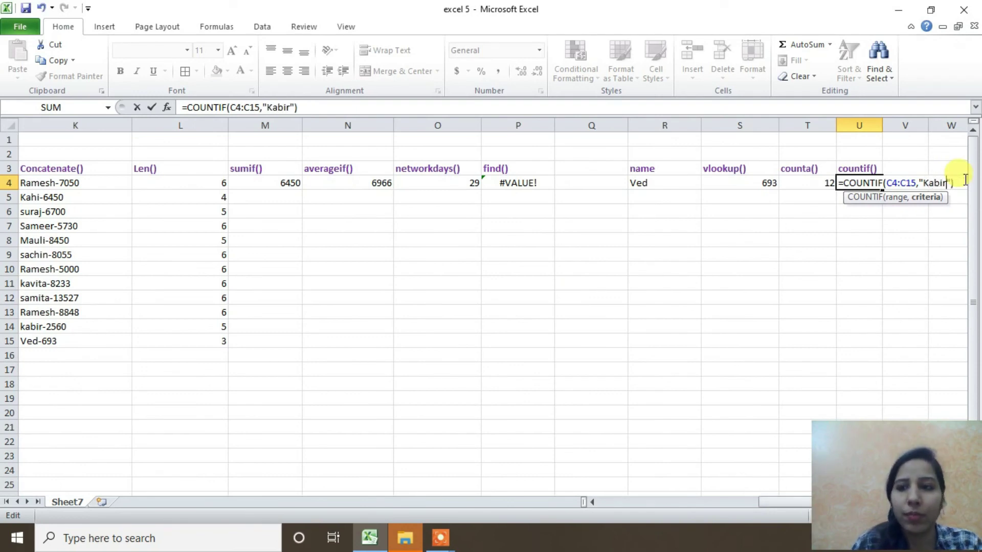
pyautogui.press('Return')
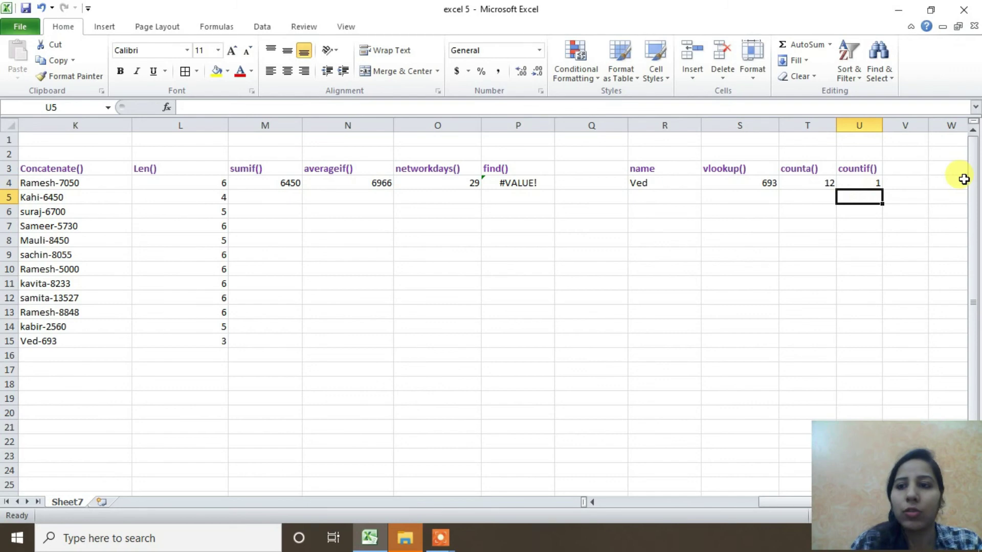
pyautogui.click(685, 503)
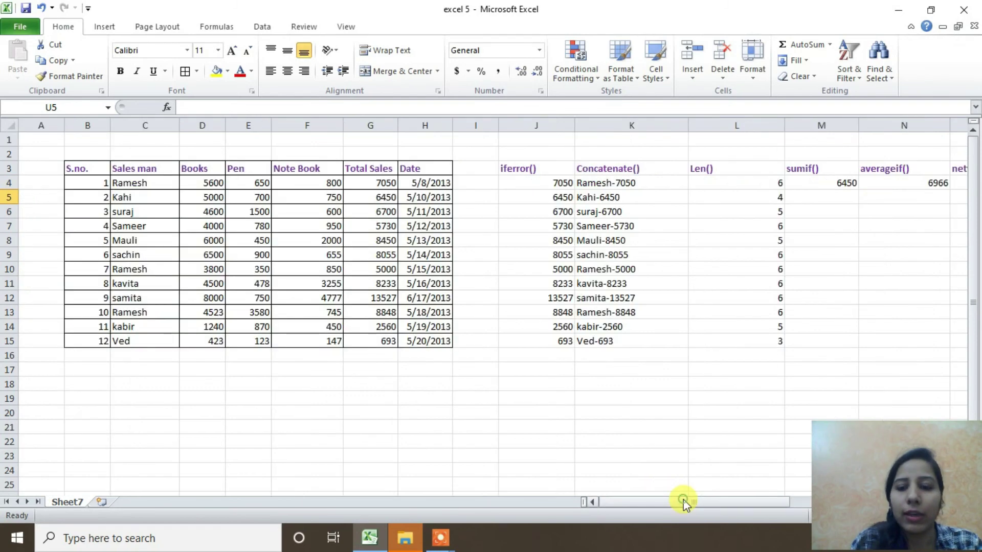
pyautogui.click(134, 324)
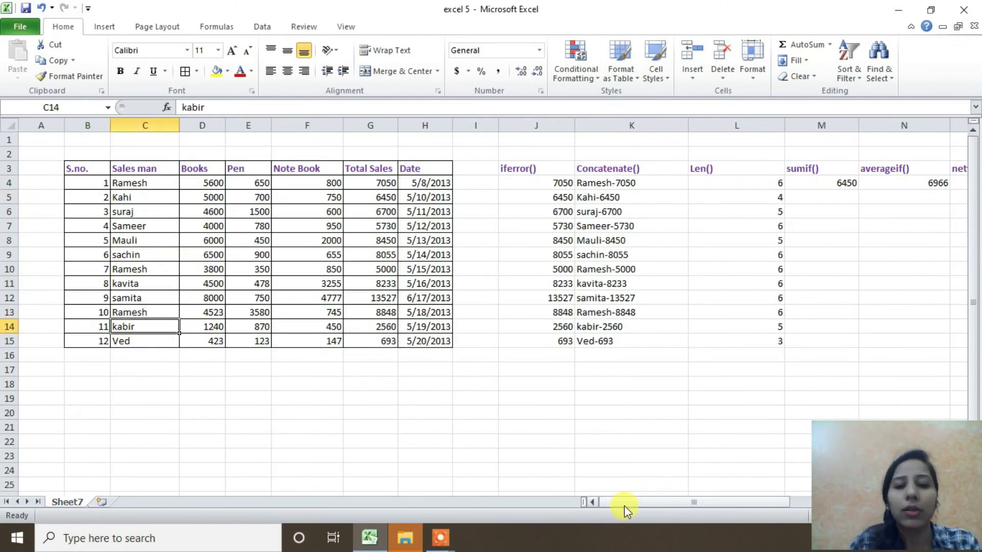
pyautogui.moveTo(625, 505); pyautogui.dragTo(772, 503)
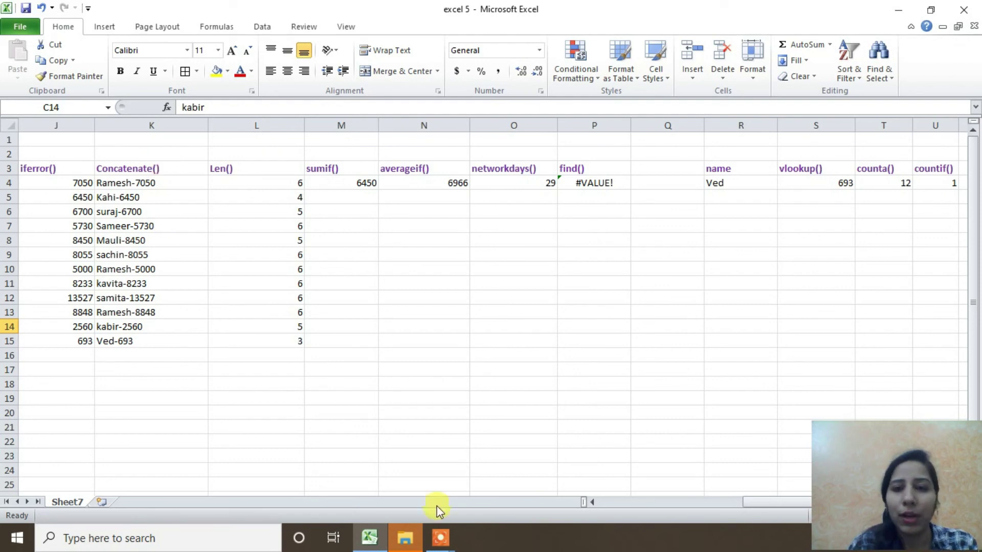
pyautogui.moveTo(750, 509); pyautogui.dragTo(617, 509)
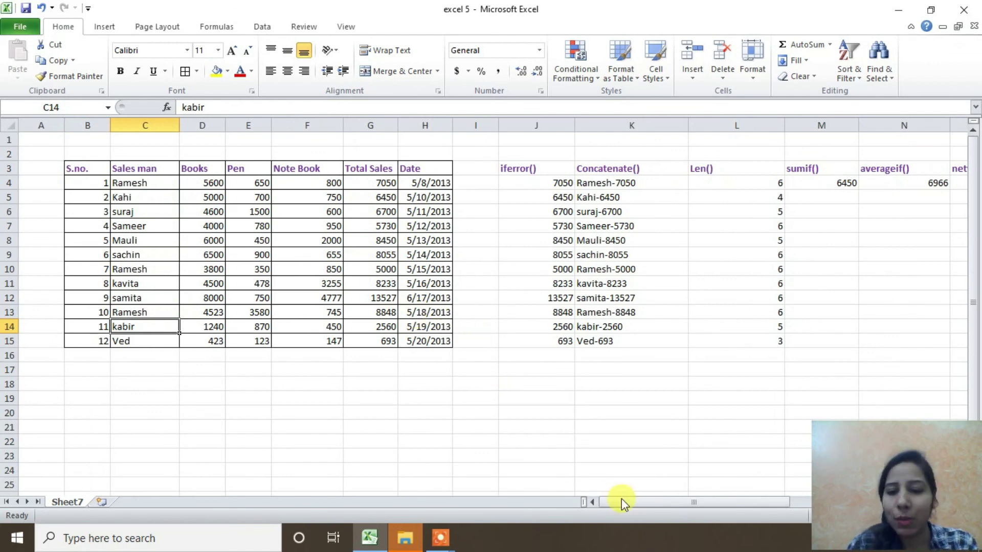
pyautogui.moveTo(622, 499); pyautogui.dragTo(775, 498)
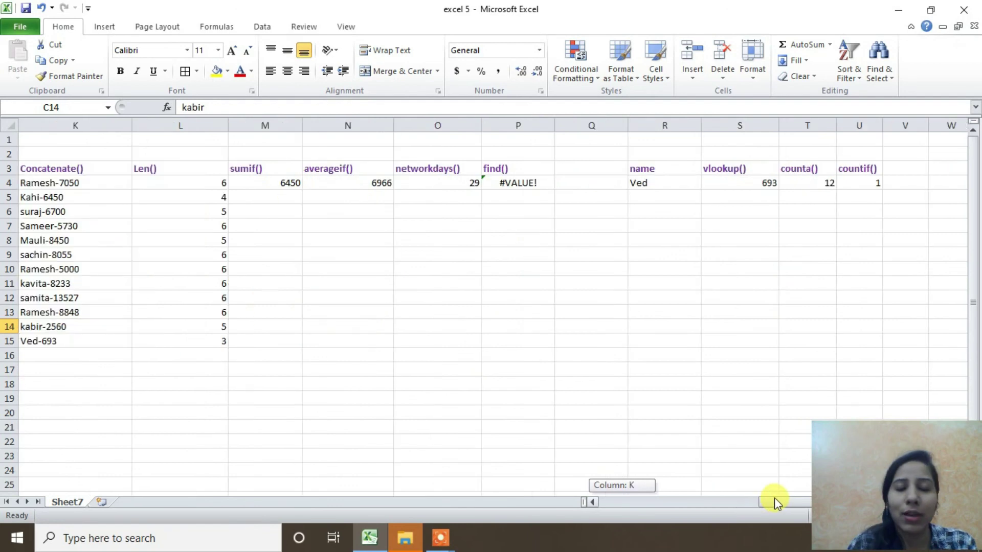